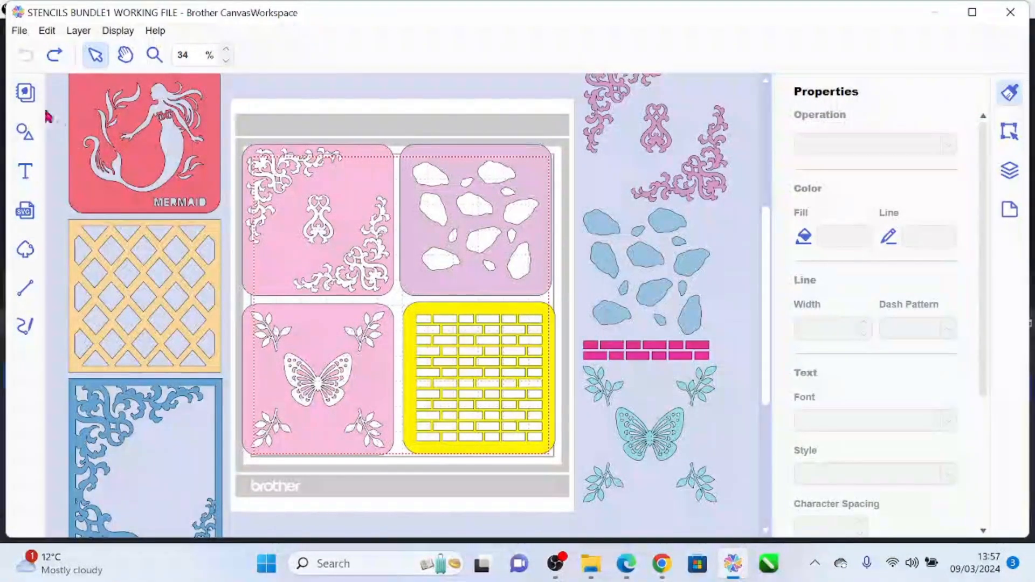
- Search the canvas project collection for "stencils", view the Latte Art Stencils project and return to the results
{"action": "left_click", "coordinate": [27, 93]}
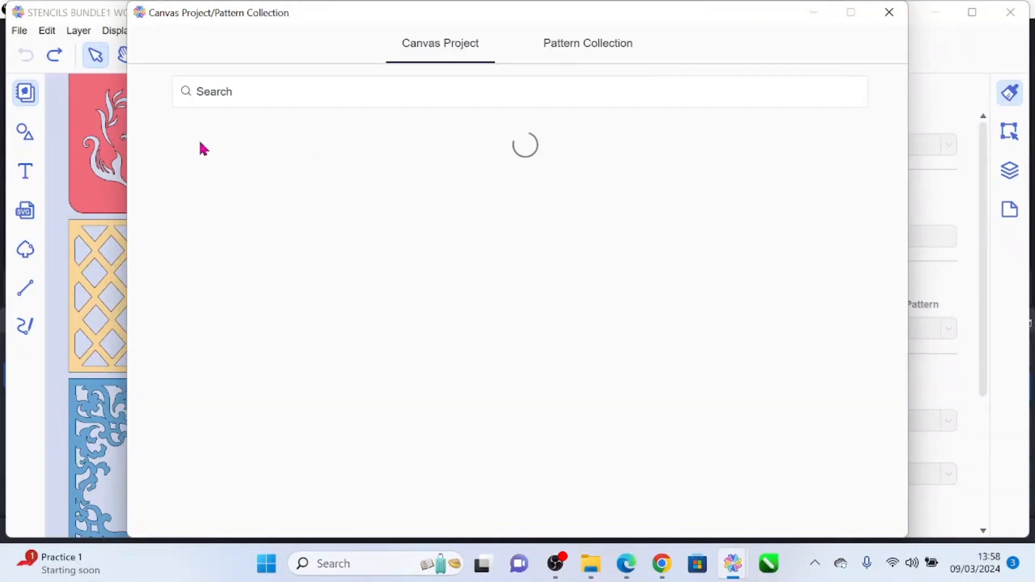
{"action": "left_click", "coordinate": [229, 87]}
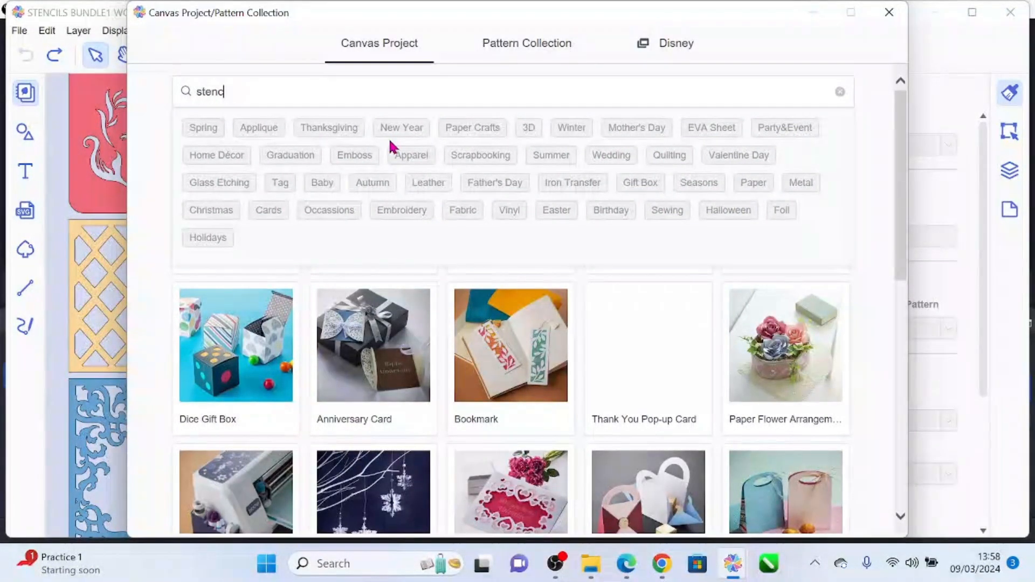
{"action": "type", "text": "stencils"}
{"action": "key", "text": "Return"}
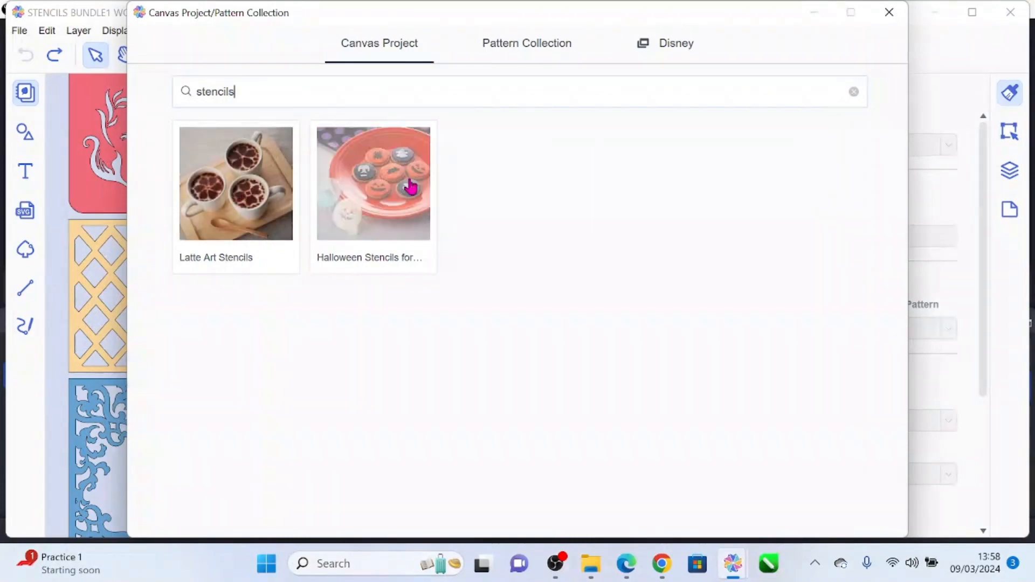
{"action": "left_click", "coordinate": [238, 210]}
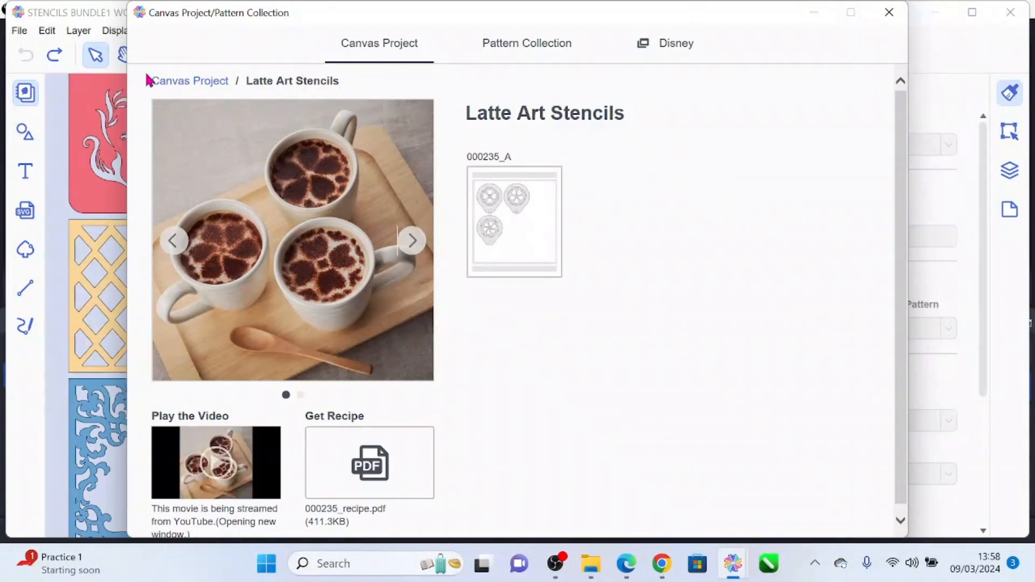
{"action": "left_click", "coordinate": [164, 82]}
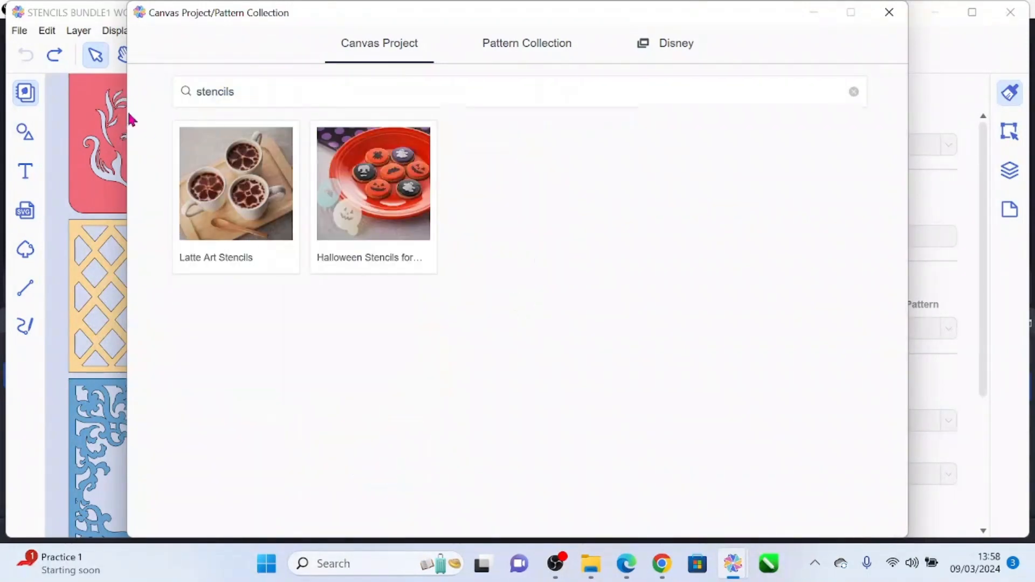
- Search the canvas projects for "mermaid" and add design 000315_A from Mermaid Cushion Cover to the mat
{"action": "left_click_drag", "start_coordinate": [242, 89], "coordinate": [190, 101]}
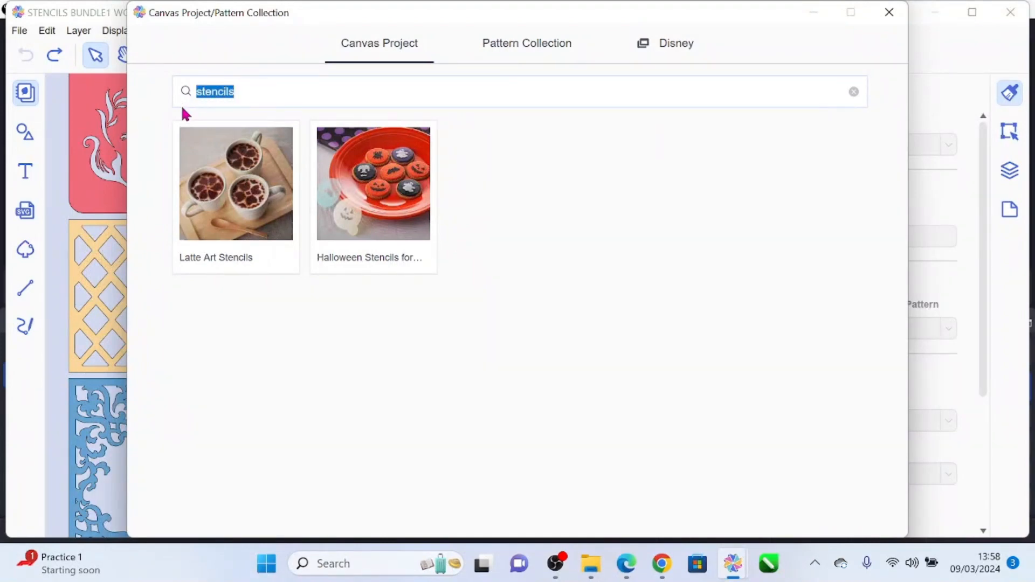
{"action": "type", "text": "mermaid"}
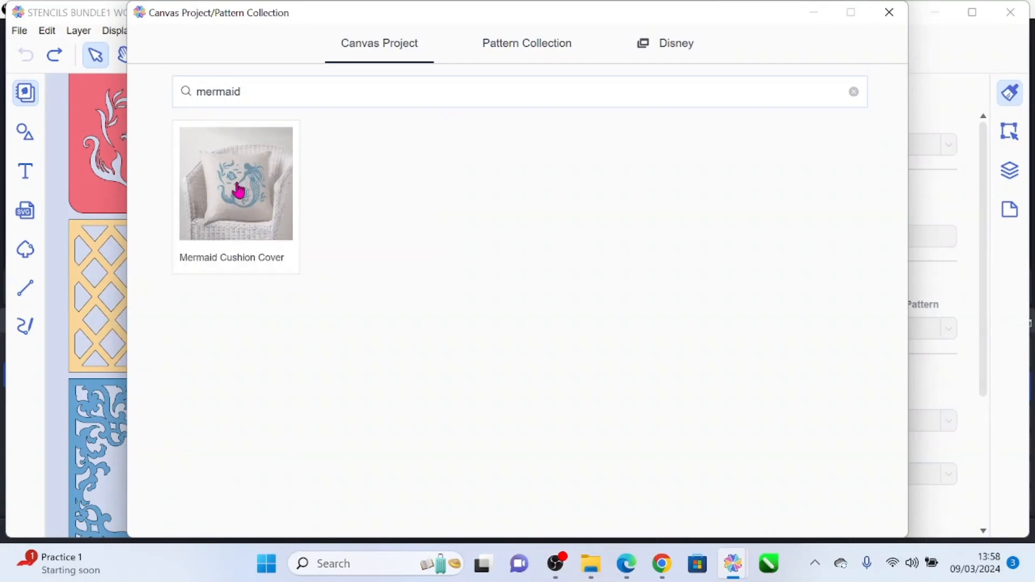
{"action": "left_click", "coordinate": [237, 186]}
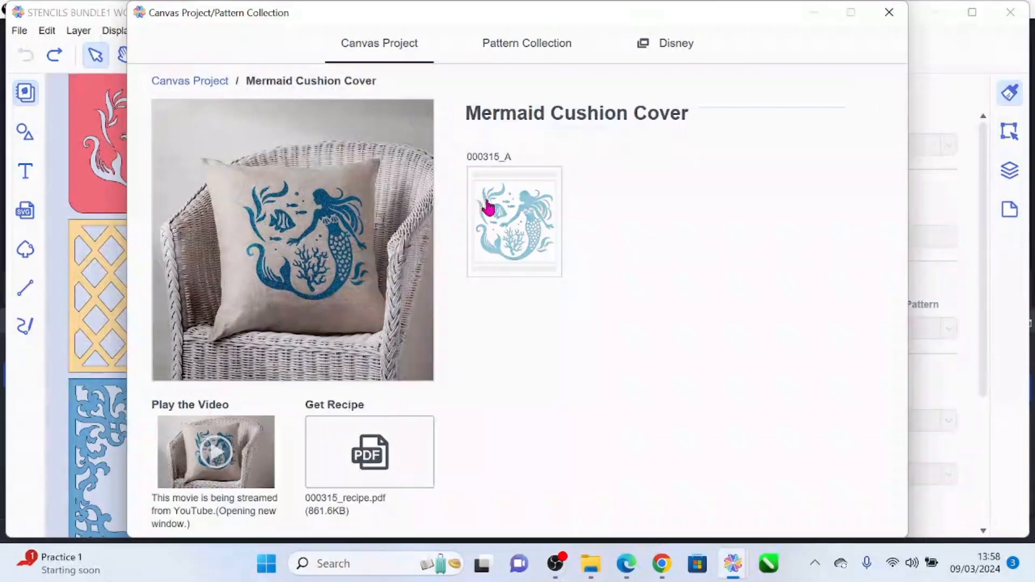
{"action": "left_click", "coordinate": [514, 220]}
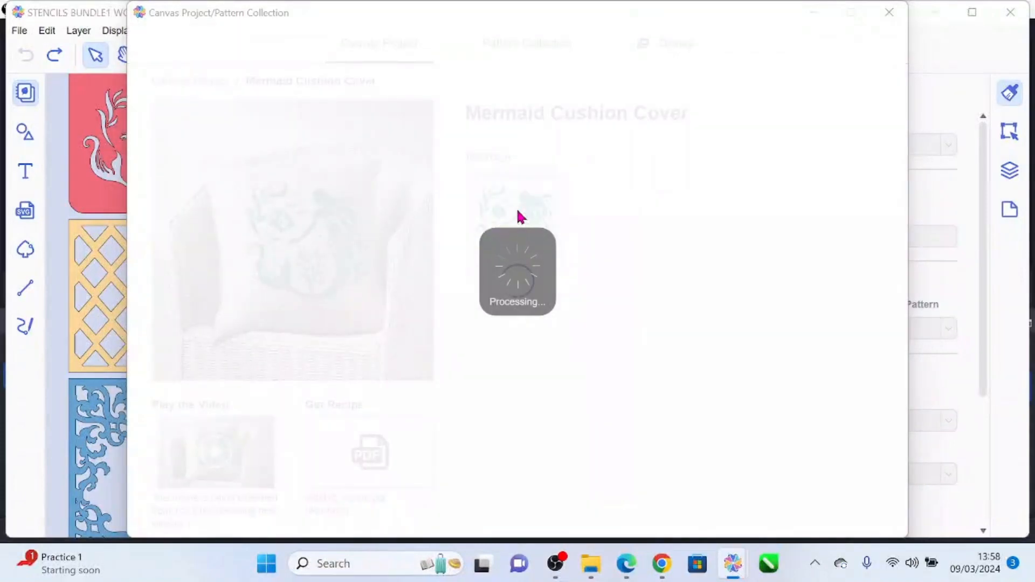
{"action": "left_click", "coordinate": [886, 12]}
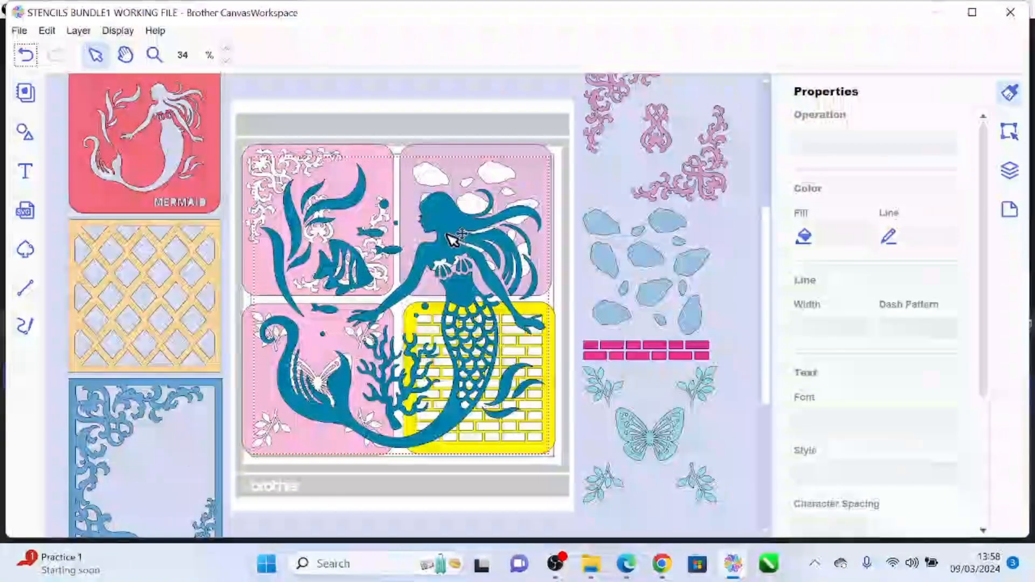
- Move the large teal mermaid design off the mat and delete it
{"action": "left_click", "coordinate": [455, 239]}
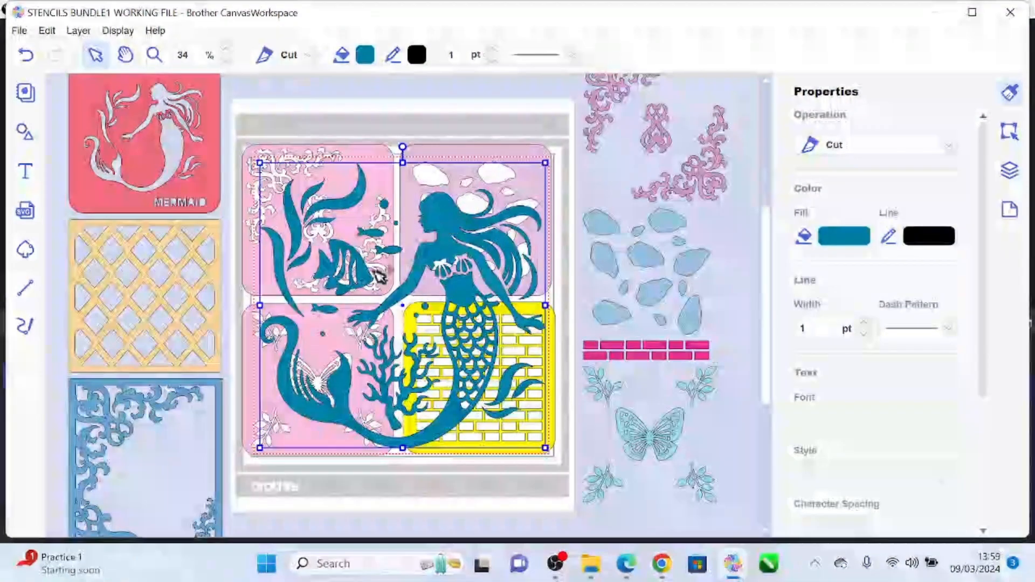
{"action": "left_click_drag", "start_coordinate": [443, 226], "coordinate": [219, 298]}
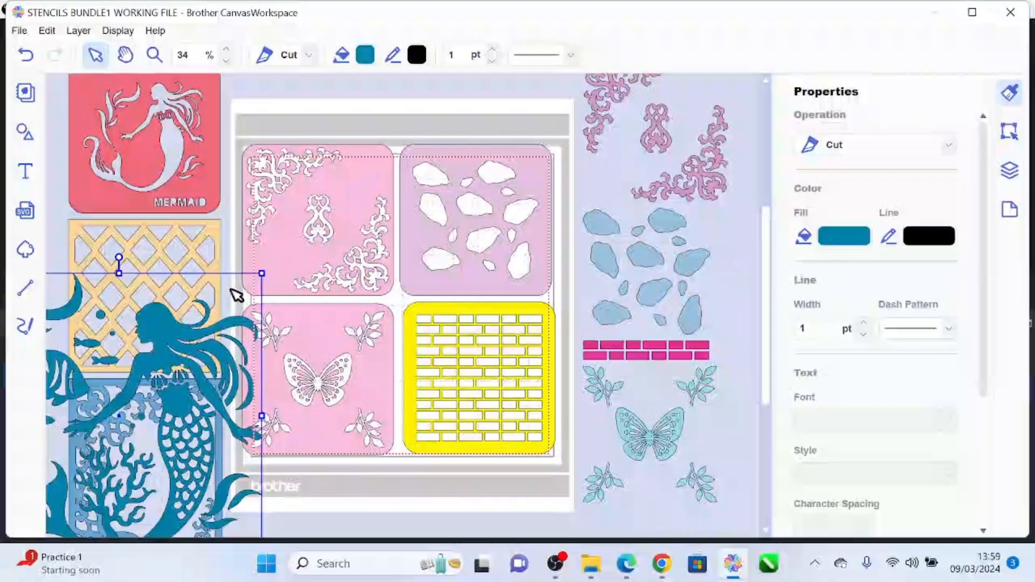
{"action": "key", "text": "Delete"}
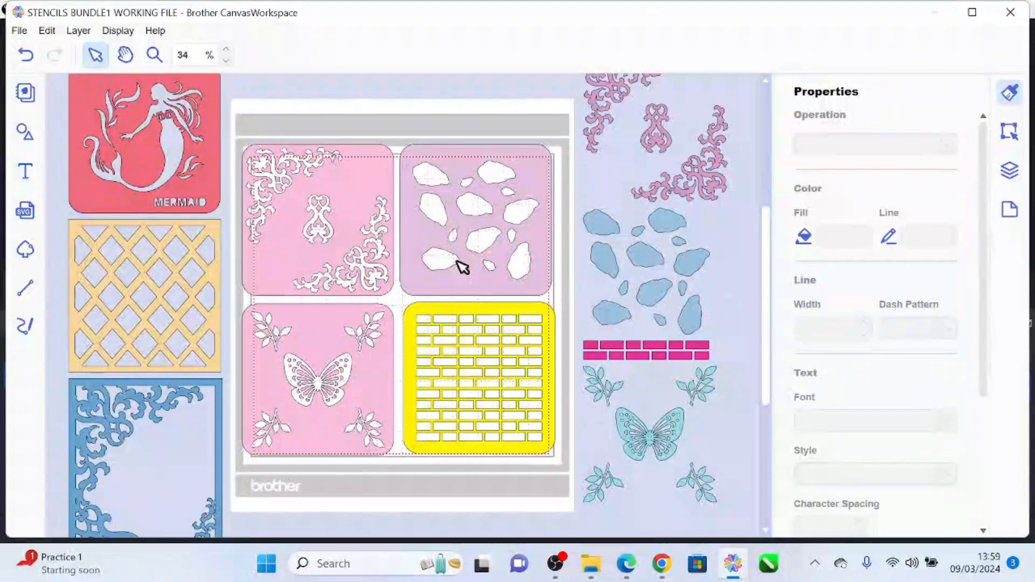
- Enter the blue stone group, inspect the path points of the stone at its left edge, and exit the group
{"action": "left_click", "coordinate": [612, 222]}
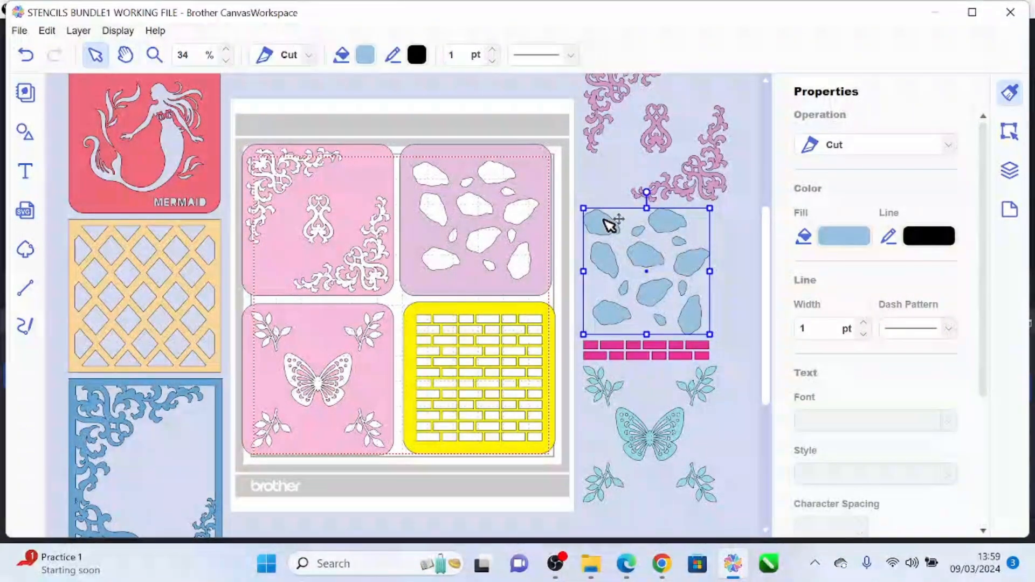
{"action": "double_click", "coordinate": [609, 223]}
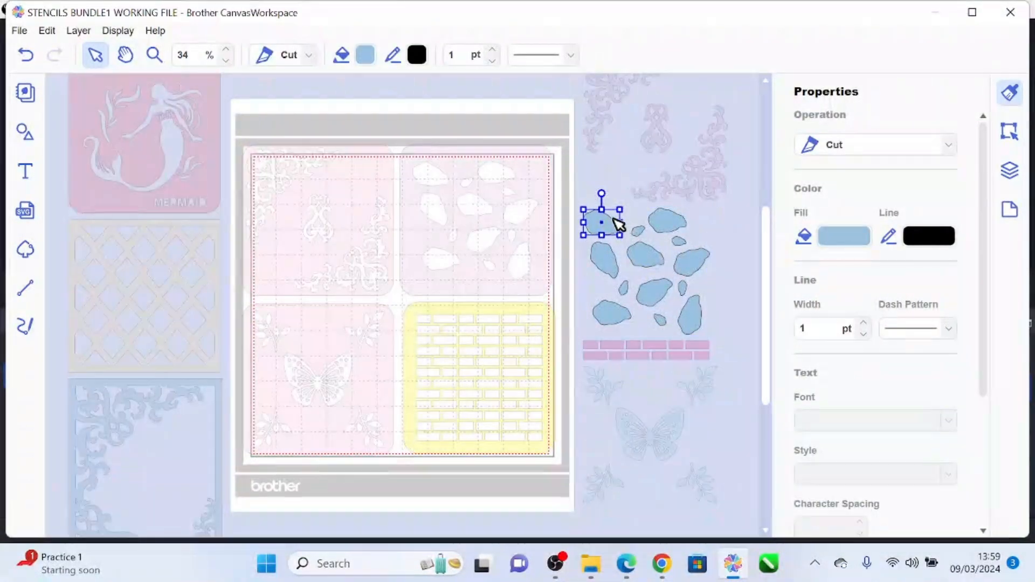
{"action": "key", "text": "Escape"}
{"action": "double_click", "coordinate": [616, 226]}
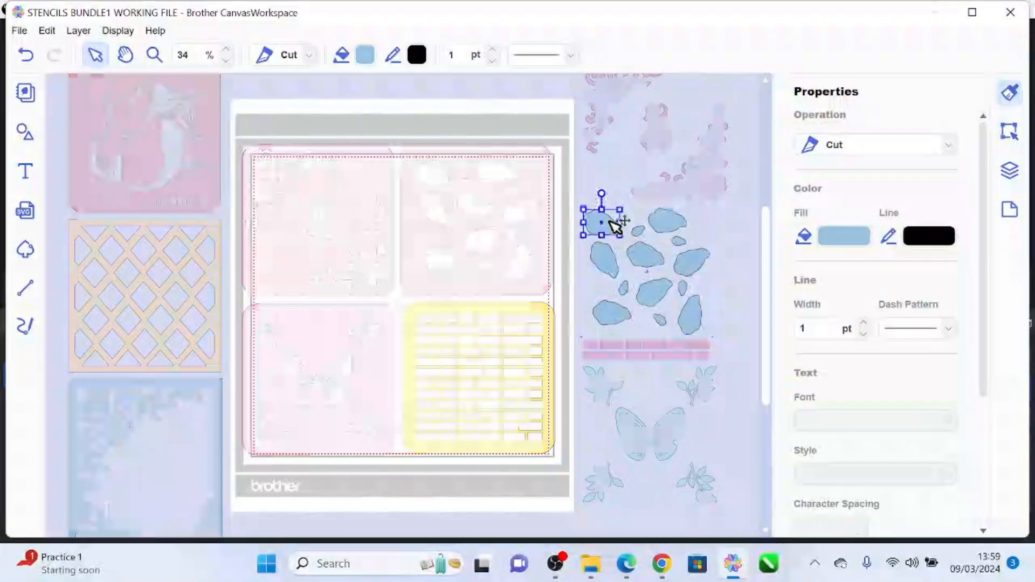
{"action": "left_click", "coordinate": [616, 266]}
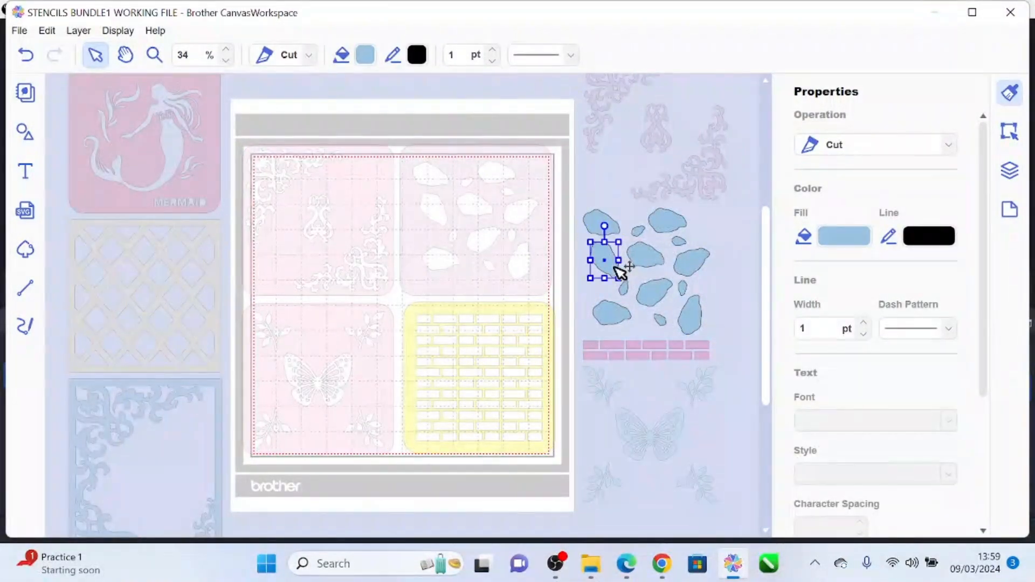
{"action": "right_click", "coordinate": [618, 274]}
{"action": "double_click", "coordinate": [619, 273]}
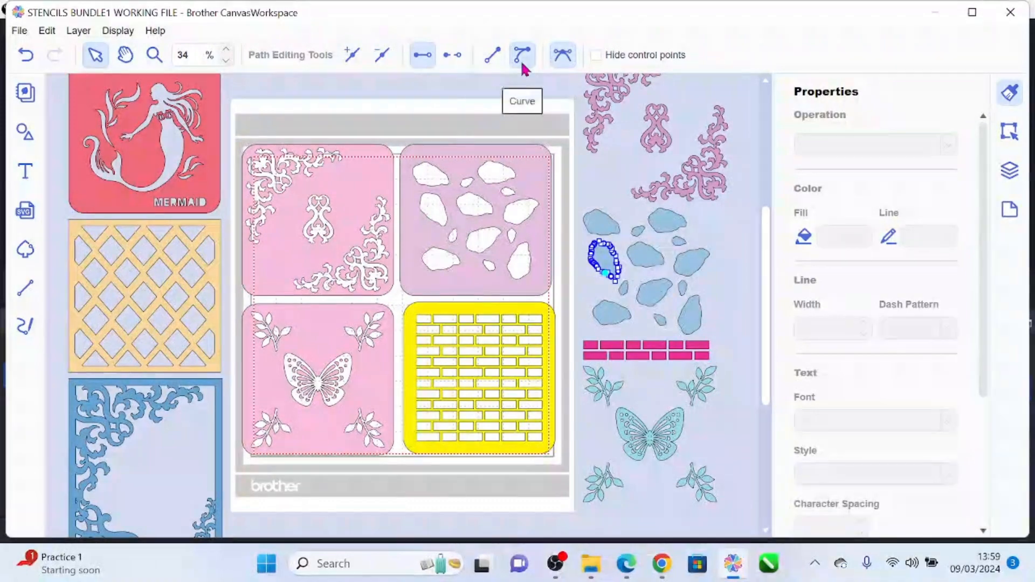
{"action": "left_click", "coordinate": [730, 222]}
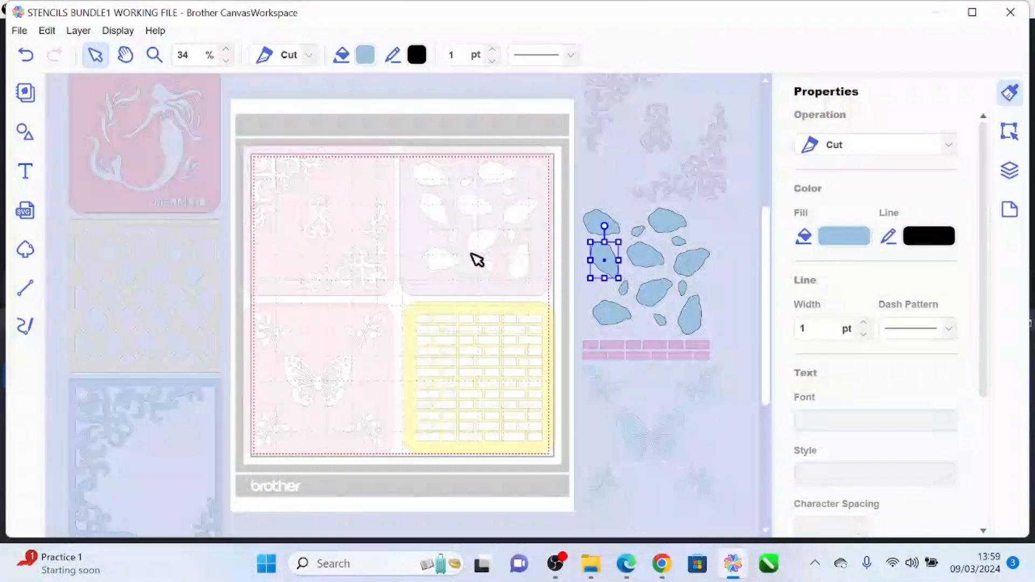
{"action": "left_click", "coordinate": [542, 293]}
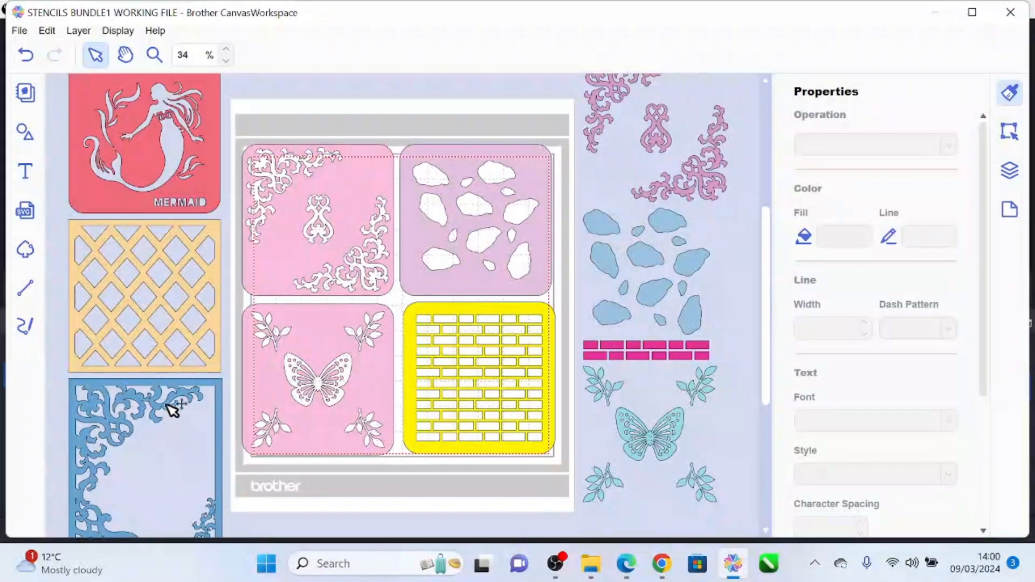
- Move the blue flourish frame over the mat and back beside it, and briefly select the loose pink flourish group
{"action": "left_click_drag", "start_coordinate": [185, 398], "coordinate": [336, 191]}
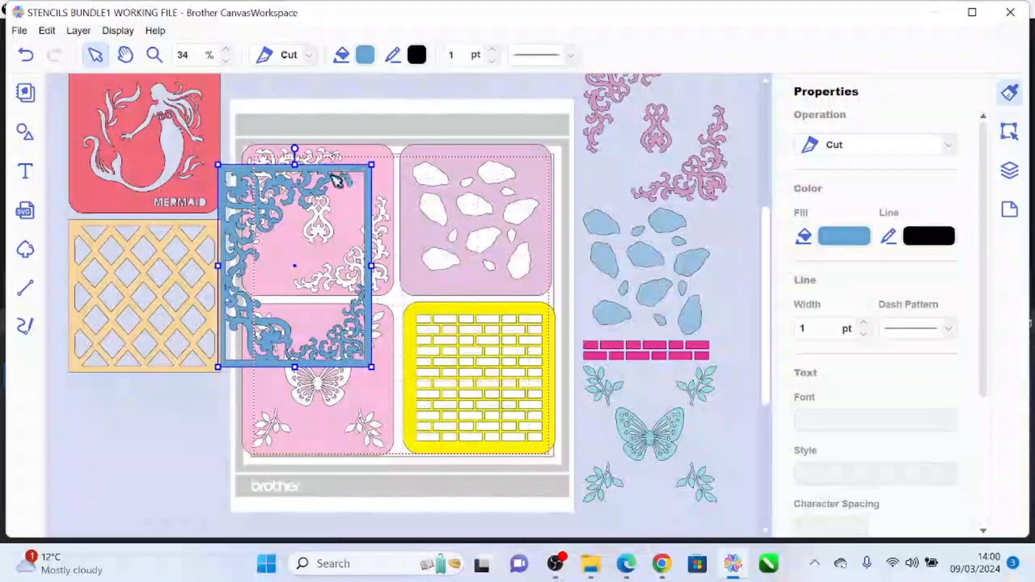
{"action": "left_click_drag", "start_coordinate": [338, 176], "coordinate": [194, 300]}
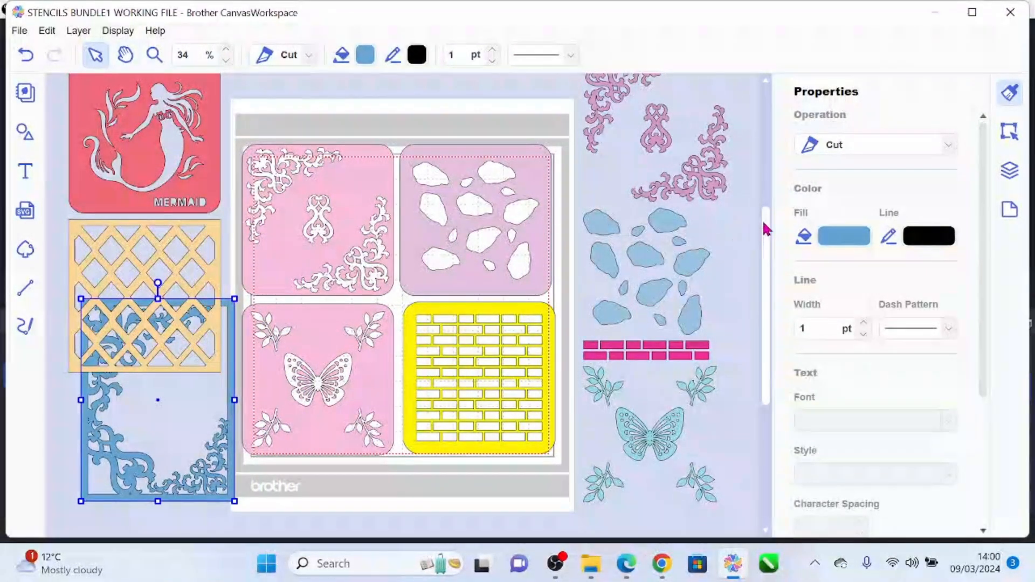
{"action": "left_click_drag", "start_coordinate": [768, 224], "coordinate": [769, 197]}
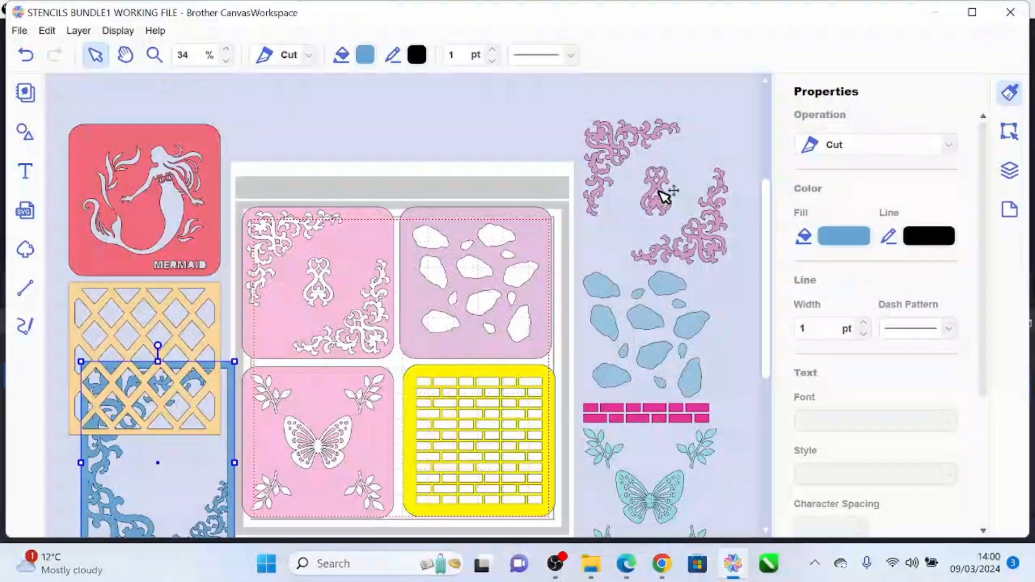
{"action": "left_click", "coordinate": [700, 237]}
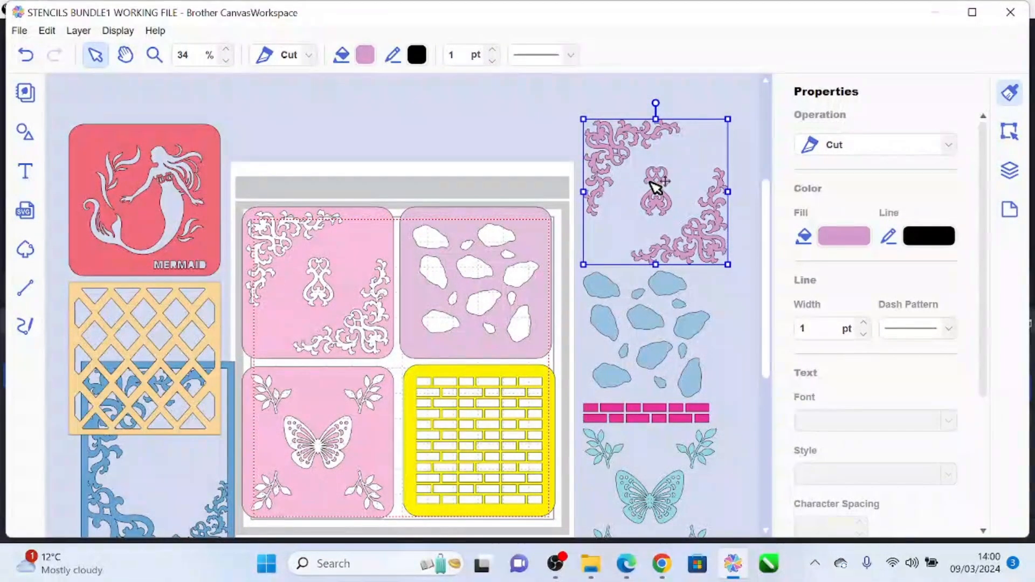
{"action": "left_click", "coordinate": [737, 292]}
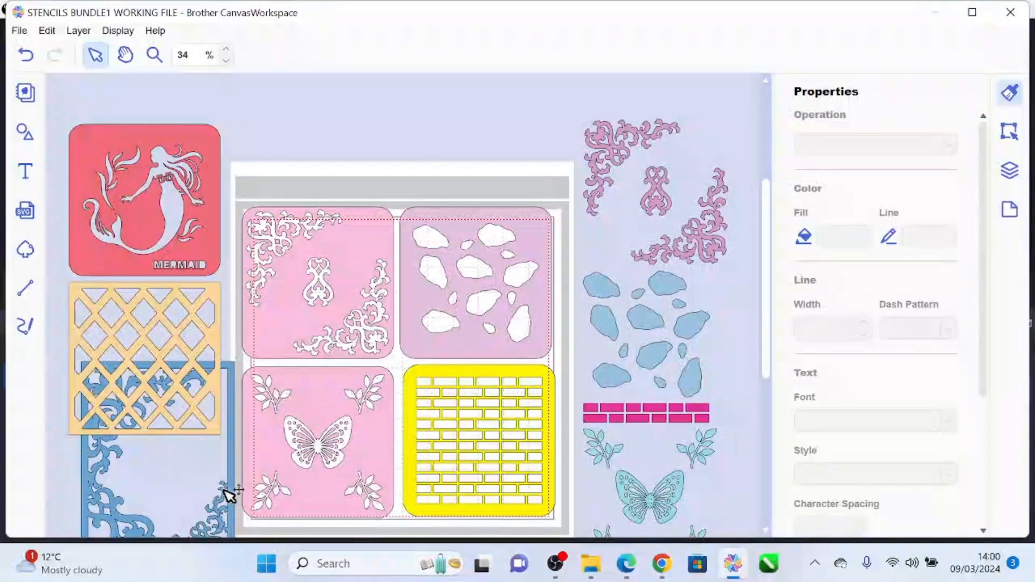
- Place the blue flourish frame across the mat's upper edge, and return it to overlap the orange lattice panel
{"action": "left_click_drag", "start_coordinate": [227, 495], "coordinate": [535, 229]}
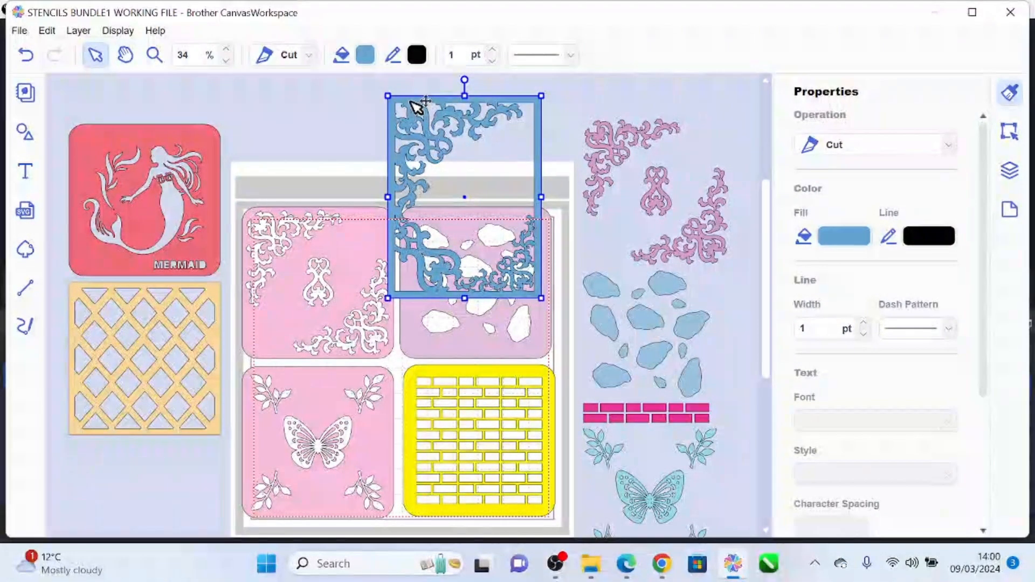
{"action": "left_click_drag", "start_coordinate": [416, 104], "coordinate": [108, 348]}
{"action": "left_click_drag", "start_coordinate": [104, 330], "coordinate": [104, 327]}
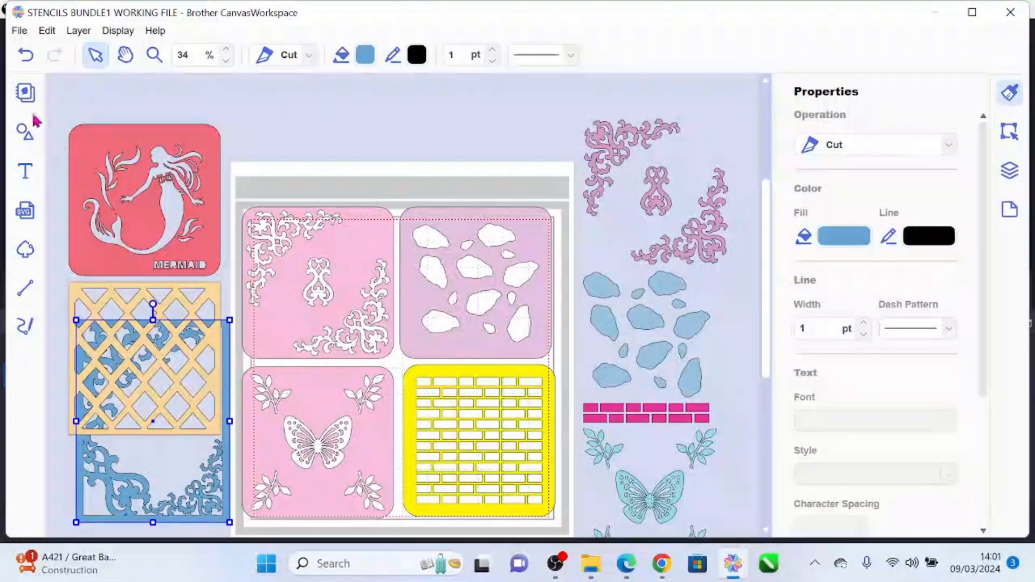
- Start a new blank project in place of the stencil bundle file
{"action": "left_click", "coordinate": [21, 32]}
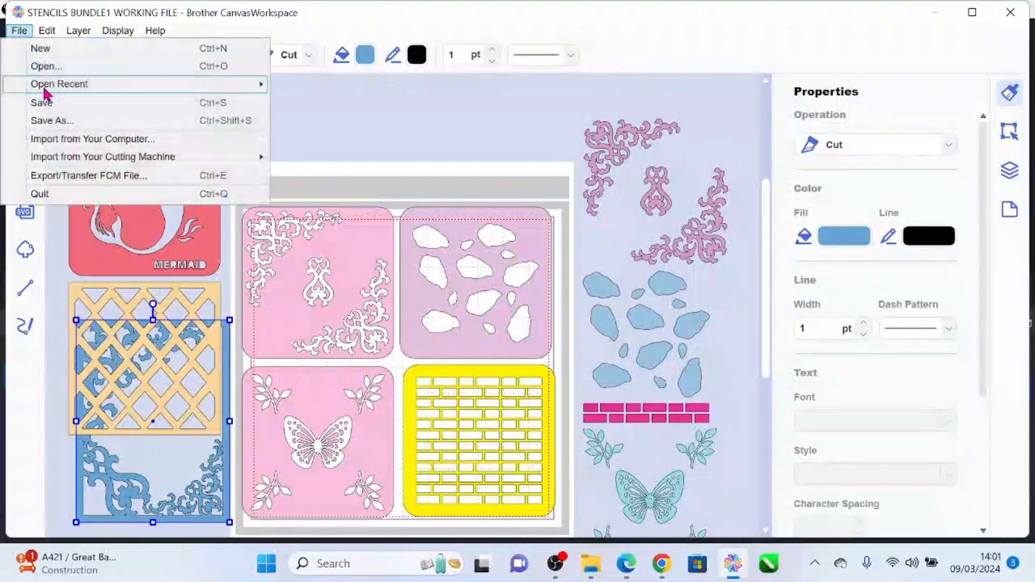
{"action": "left_click", "coordinate": [43, 48]}
{"action": "left_click", "coordinate": [572, 314]}
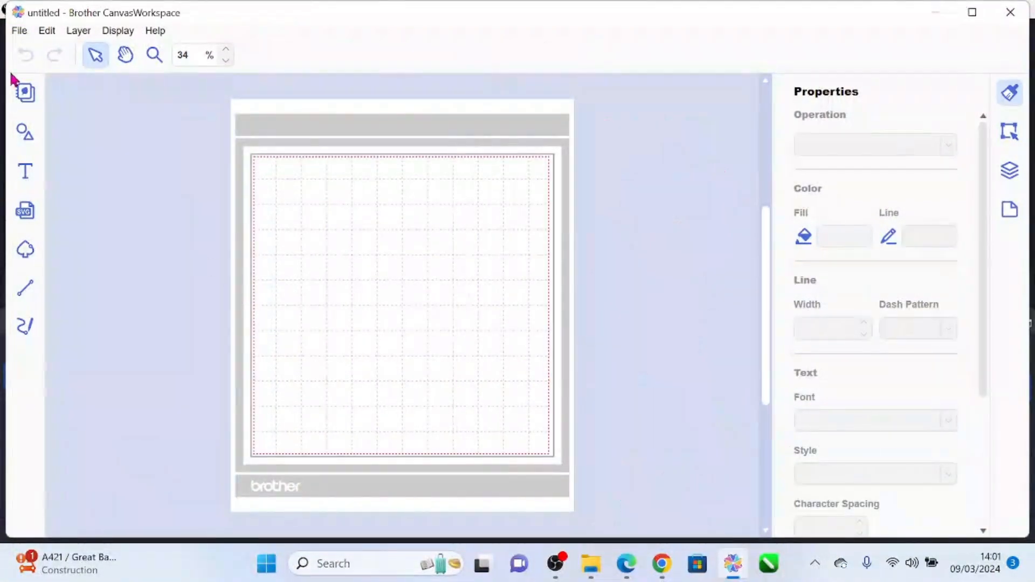
- Place a plain square on the mat and a rounded-corner square below it
{"action": "left_click", "coordinate": [25, 134]}
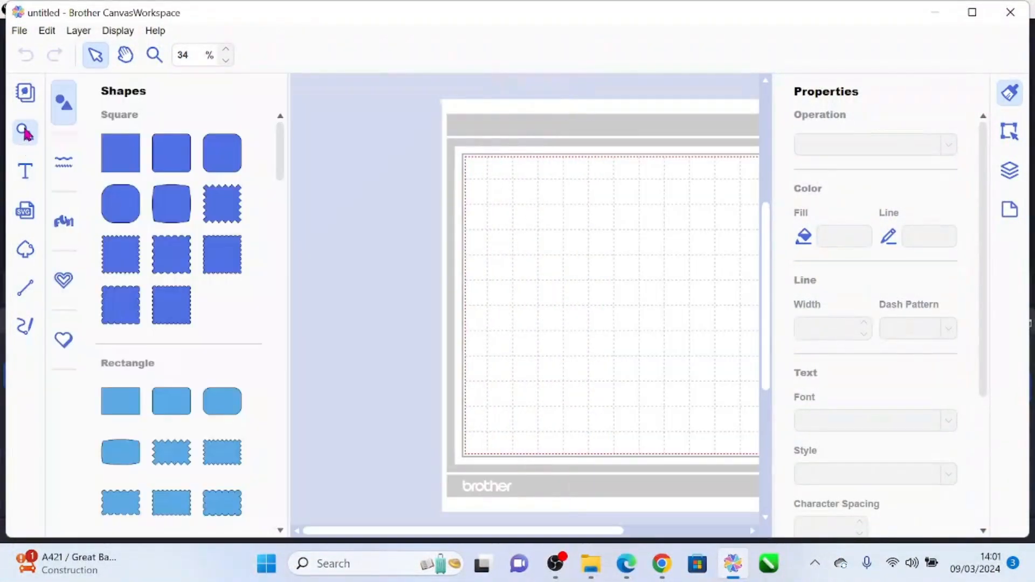
{"action": "left_click_drag", "start_coordinate": [127, 155], "coordinate": [567, 229]}
{"action": "left_click_drag", "start_coordinate": [155, 144], "coordinate": [600, 337]}
{"action": "left_click", "coordinate": [674, 371]}
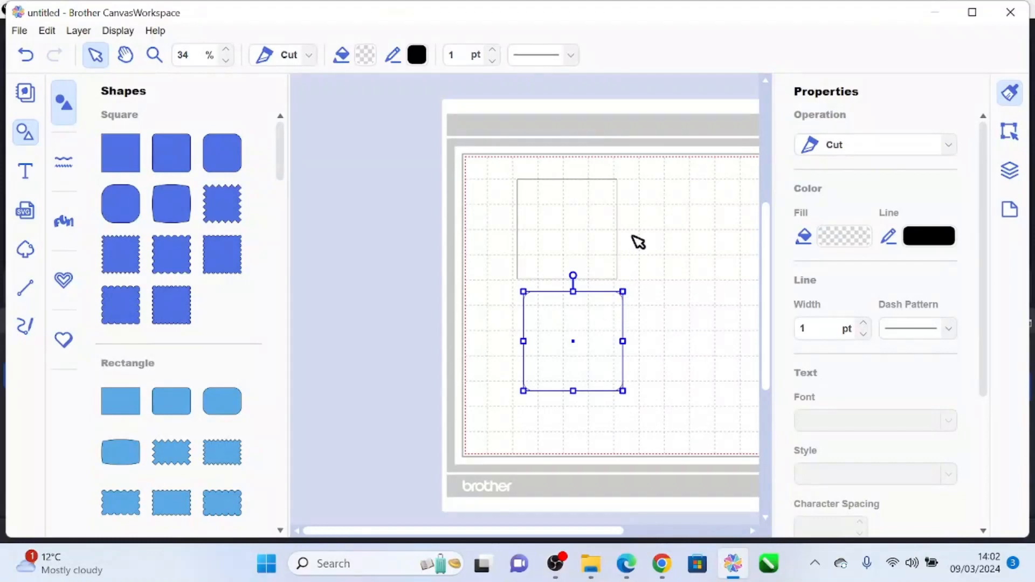
{"action": "left_click", "coordinate": [659, 298]}
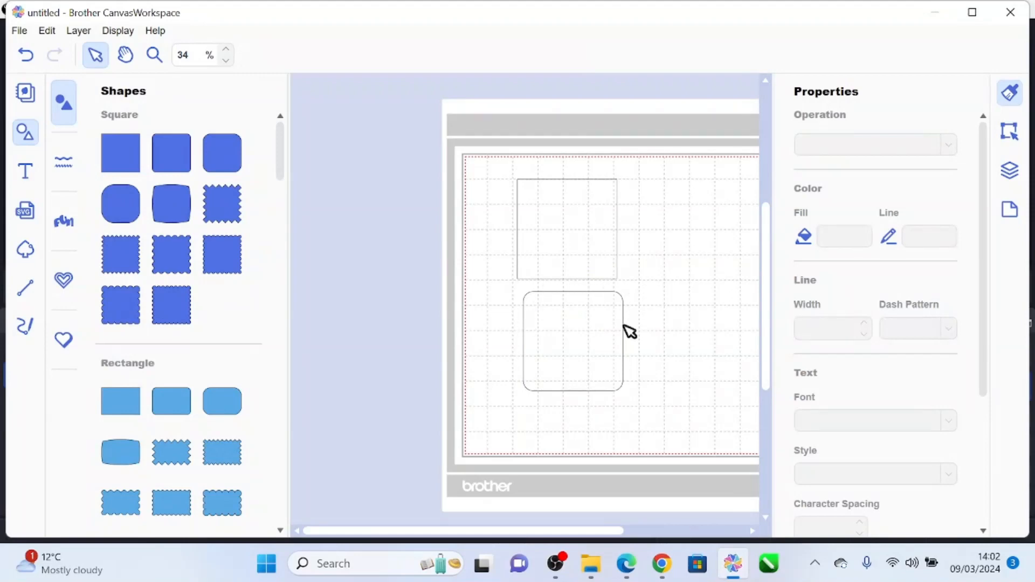
- Enlarge the rounded square toward its lower-left corner, and move the plain square up and left on the mat
{"action": "left_click", "coordinate": [621, 305]}
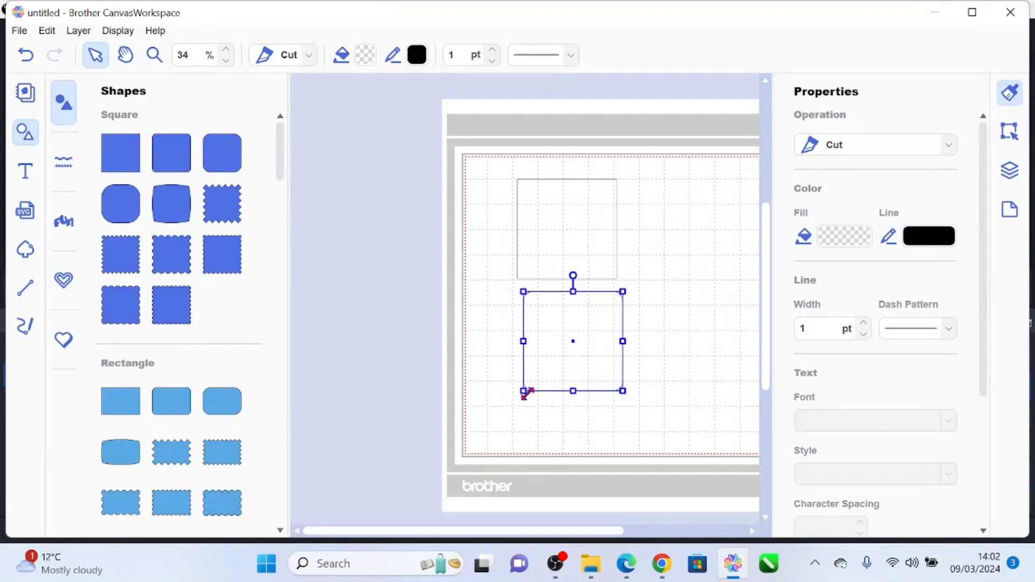
{"action": "left_click_drag", "start_coordinate": [521, 395], "coordinate": [490, 448]}
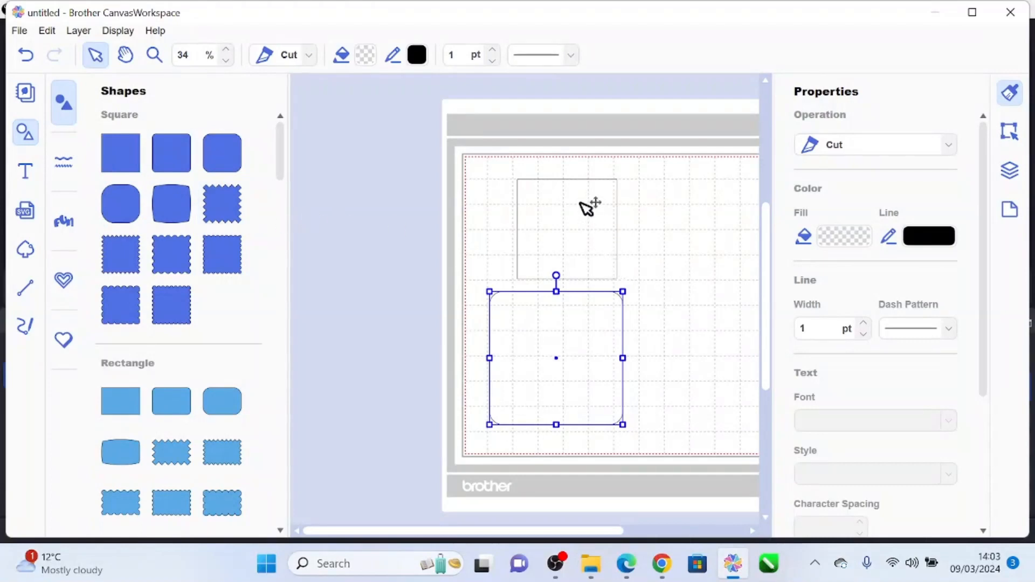
{"action": "left_click", "coordinate": [558, 215]}
{"action": "left_click_drag", "start_coordinate": [557, 216], "coordinate": [556, 192]}
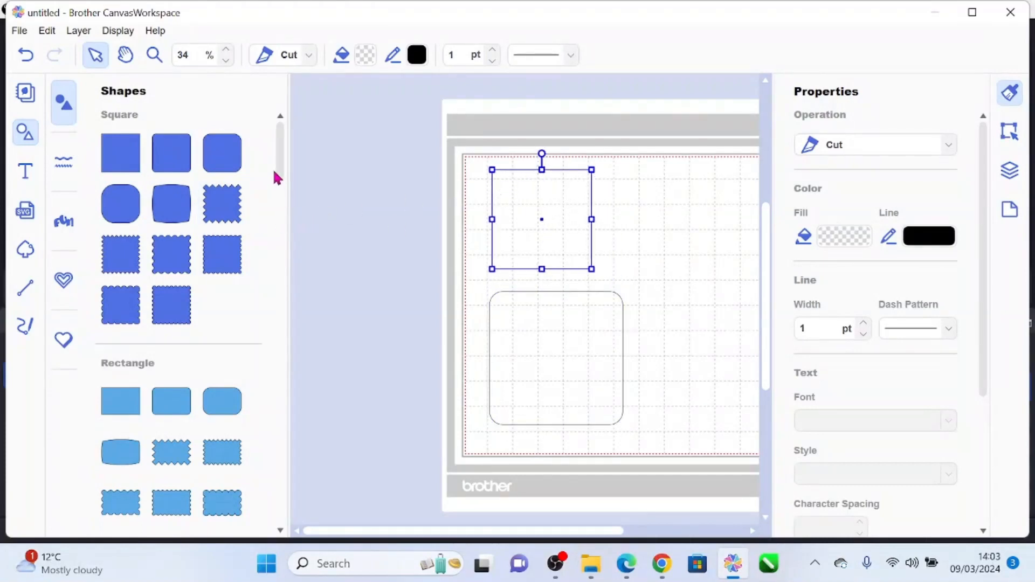
- Place a plain circle at the mat's left edge and shrink it to about 1.05 inches across
{"action": "left_click_drag", "start_coordinate": [276, 132], "coordinate": [279, 259]}
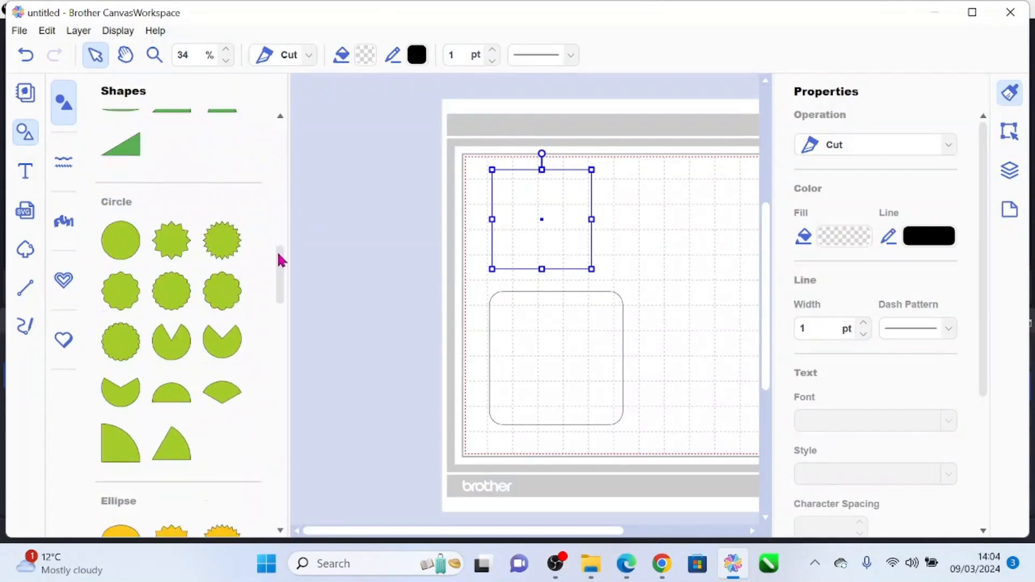
{"action": "left_click_drag", "start_coordinate": [133, 266], "coordinate": [512, 319]}
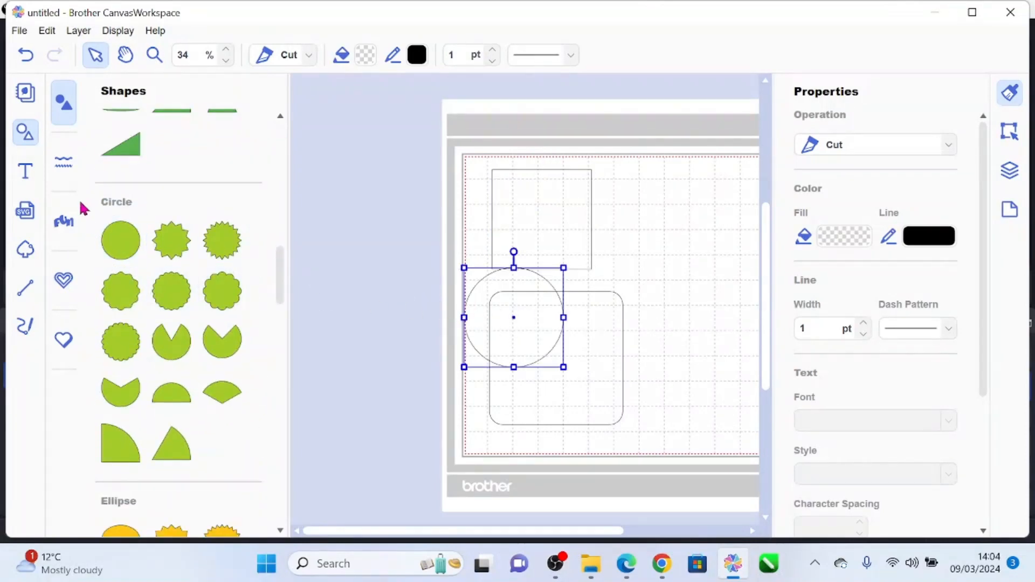
{"action": "left_click", "coordinate": [24, 133]}
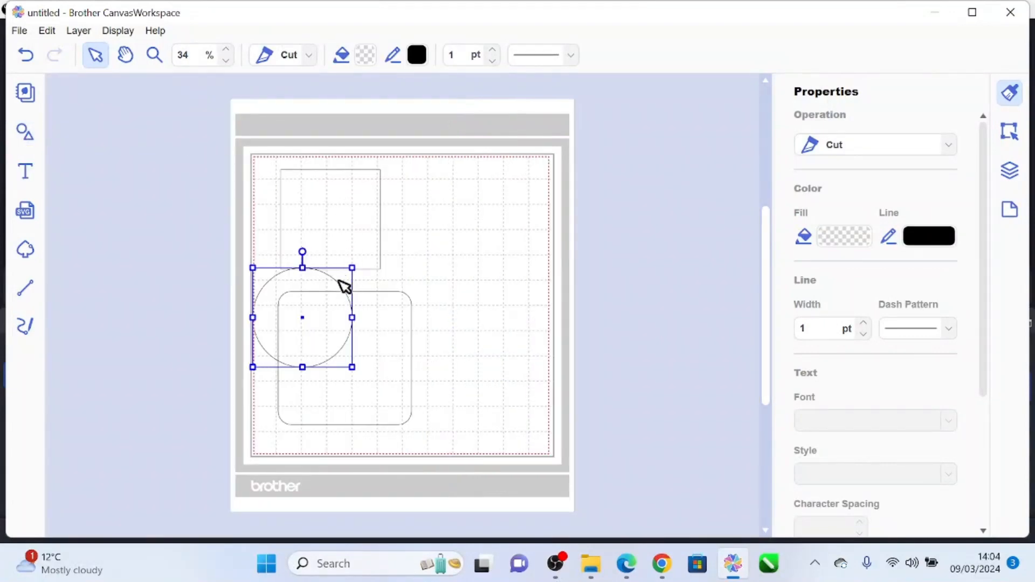
{"action": "left_click_drag", "start_coordinate": [352, 267], "coordinate": [279, 341]}
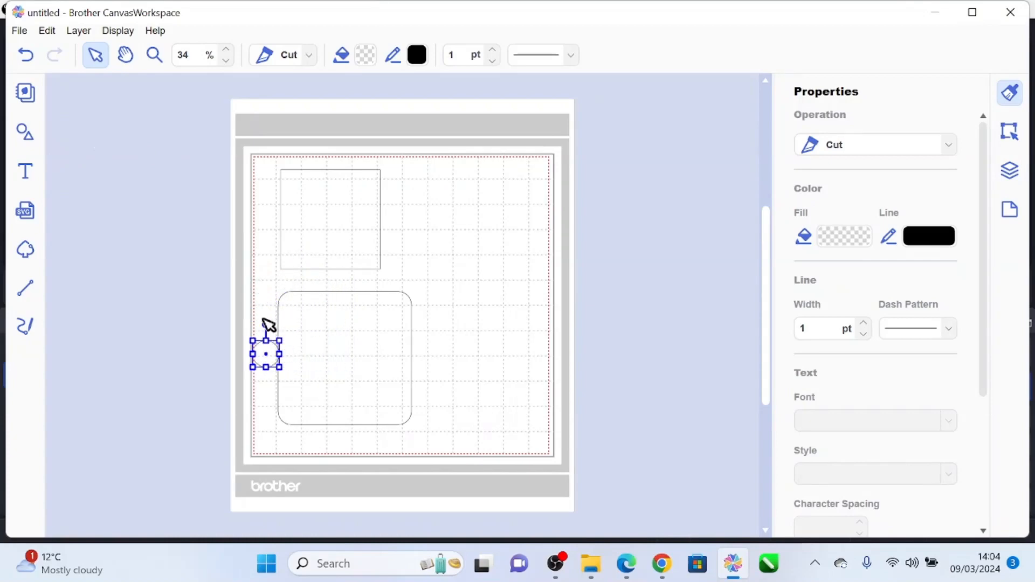
- Move the circle just inside the upper-left corner of the rounded square
{"action": "left_click", "coordinate": [154, 55]}
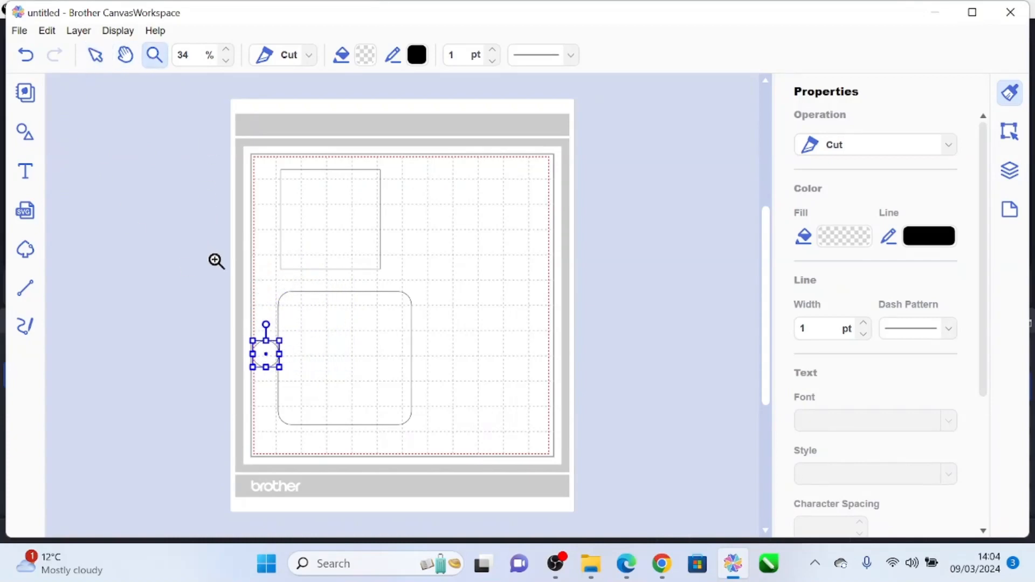
{"action": "left_click_drag", "start_coordinate": [215, 261], "coordinate": [493, 482]}
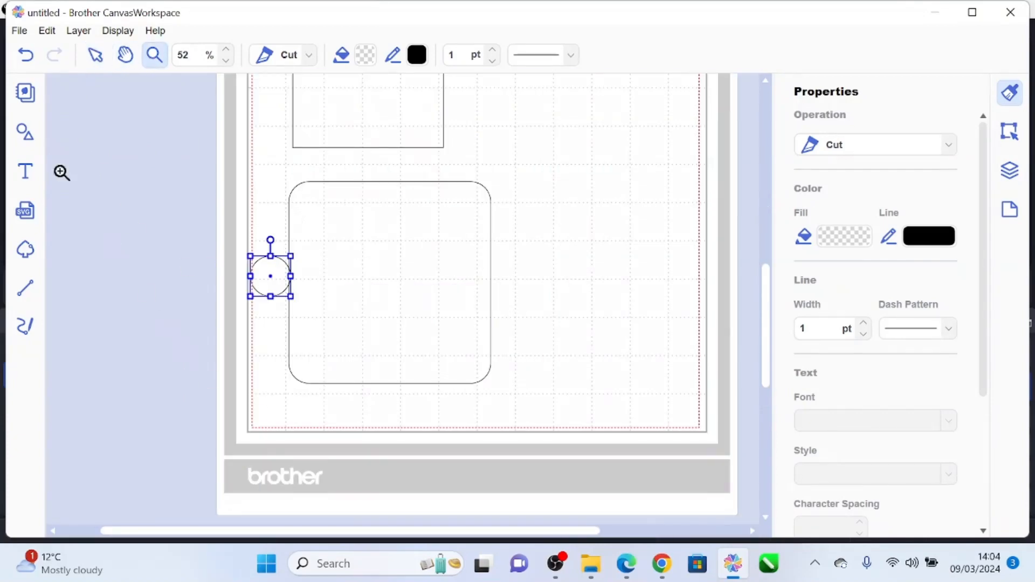
{"action": "left_click", "coordinate": [96, 54]}
{"action": "left_click_drag", "start_coordinate": [271, 271], "coordinate": [335, 208]}
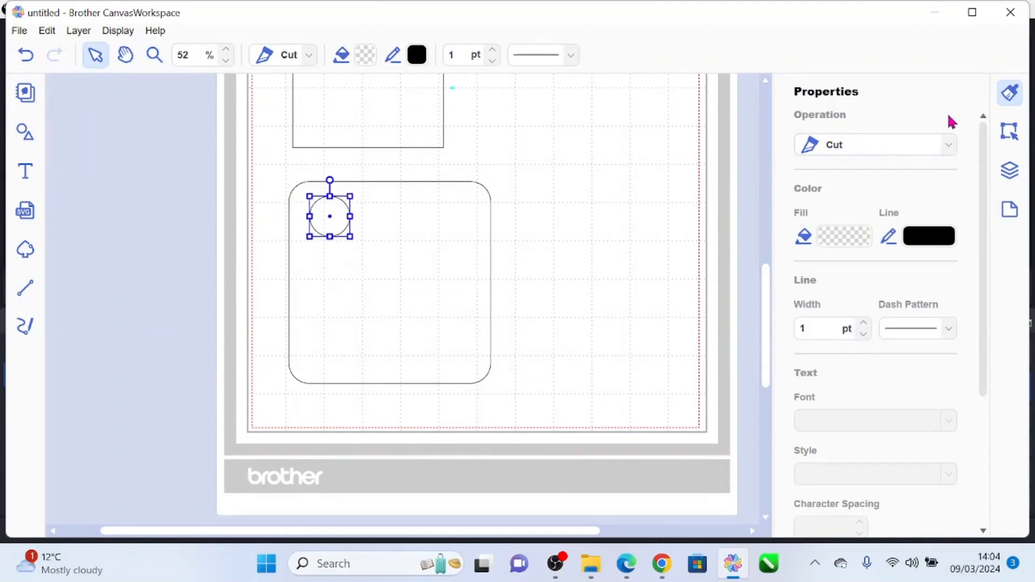
- Shift the rounded square slightly up and right, try a 6-inch width, and settle on 5 inches with proportions kept
{"action": "left_click_drag", "start_coordinate": [406, 213], "coordinate": [417, 204]}
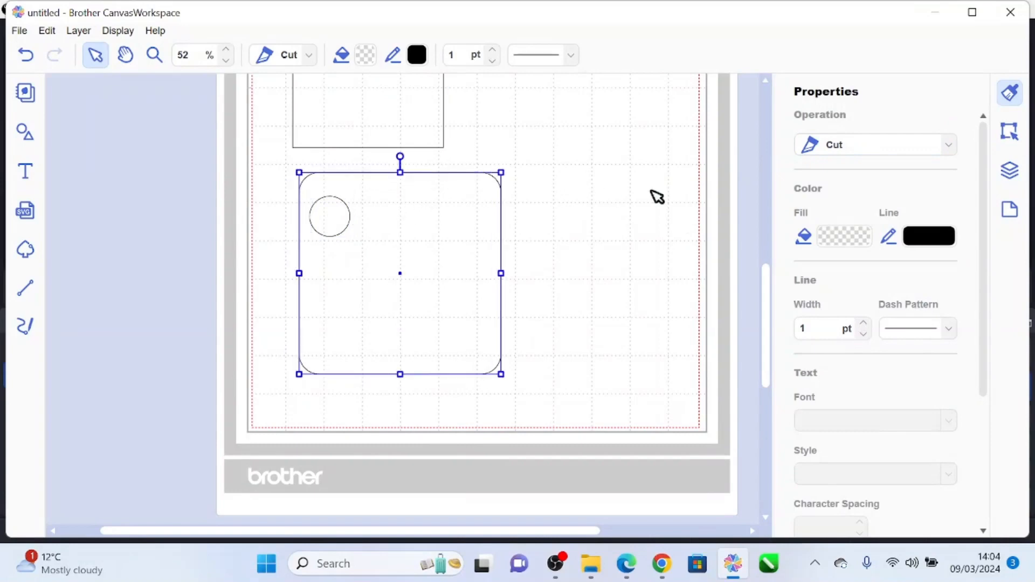
{"action": "left_click", "coordinate": [1008, 133]}
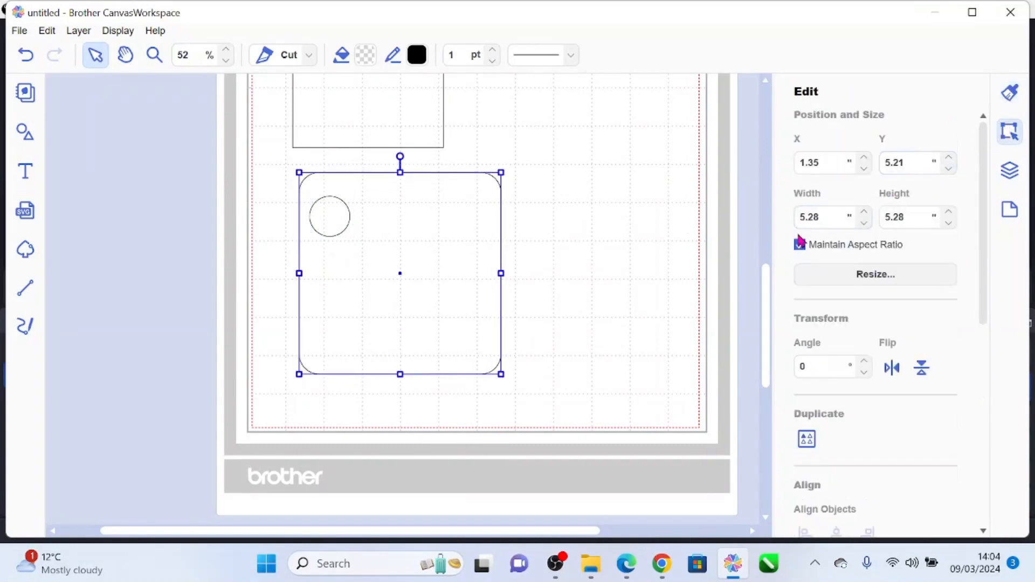
{"action": "left_click_drag", "start_coordinate": [816, 216], "coordinate": [789, 223]}
{"action": "type", "text": "6"}
{"action": "left_click", "coordinate": [481, 205]}
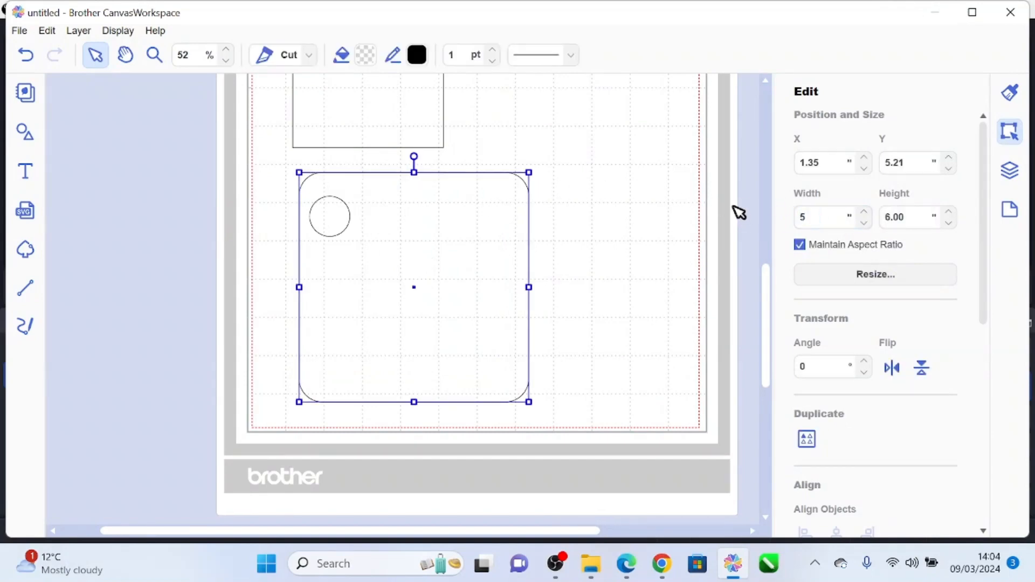
{"action": "type", "text": "5"}
{"action": "key", "text": "Return"}
{"action": "left_click", "coordinate": [566, 229]}
- Reduce the circle to 0.55 inches wide and move it closer to the rounded square's upper-left corner
{"action": "left_click", "coordinate": [341, 215]}
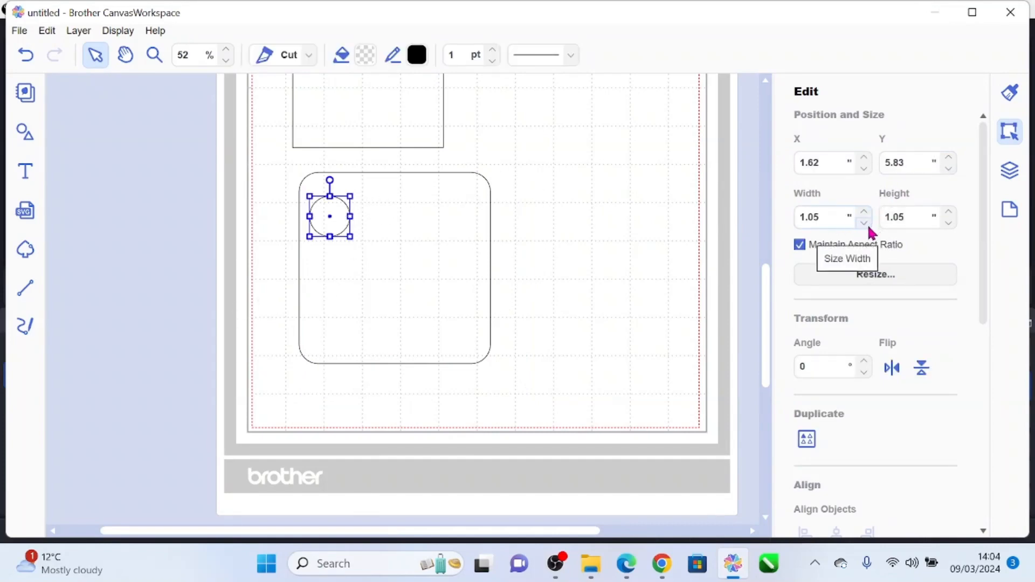
{"action": "left_click", "coordinate": [867, 223]}
{"action": "left_click", "coordinate": [868, 222]}
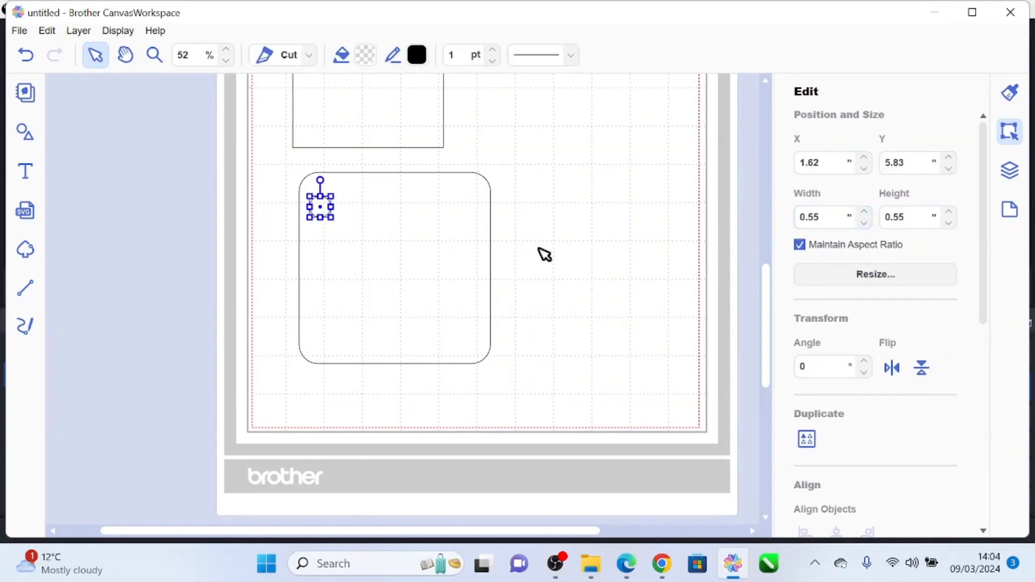
{"action": "left_click", "coordinate": [385, 208]}
{"action": "left_click_drag", "start_coordinate": [324, 208], "coordinate": [330, 198]}
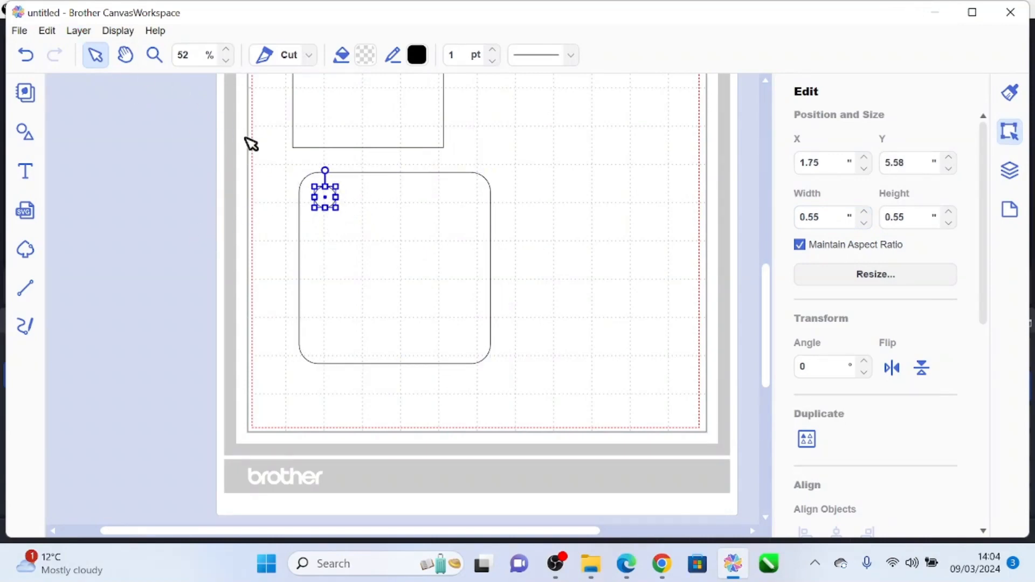
- Move the rounded square off the mat's left side, and duplicate the small circle nine times
{"action": "left_click_drag", "start_coordinate": [452, 204], "coordinate": [213, 223]}
{"action": "left_click", "coordinate": [321, 202]}
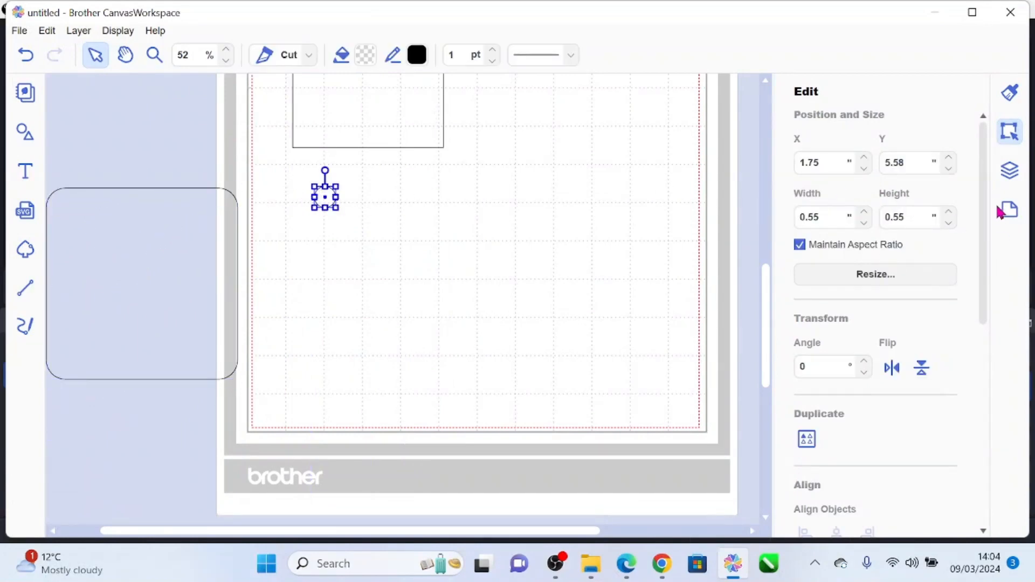
{"action": "left_click", "coordinate": [1010, 171]}
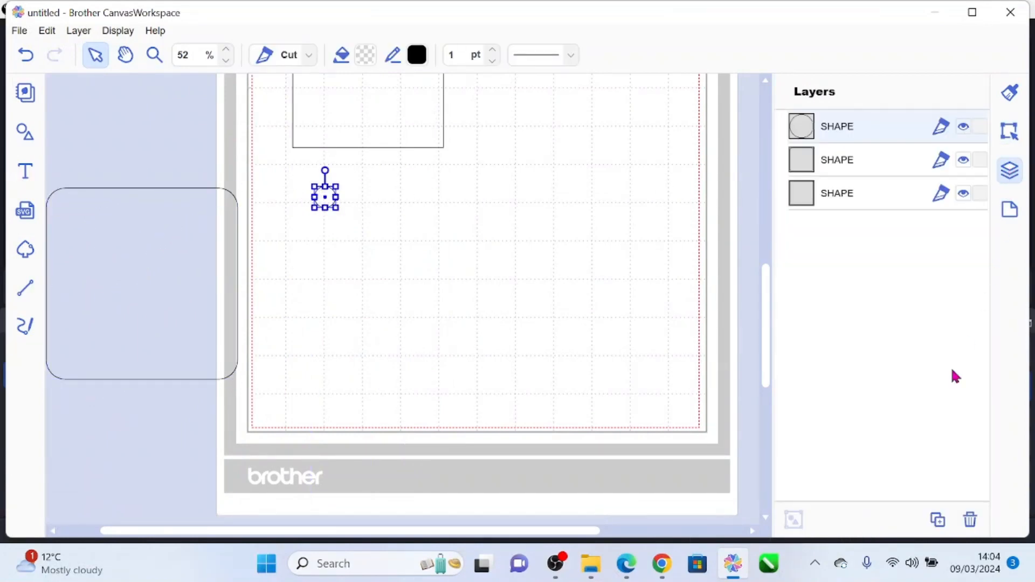
{"action": "left_click", "coordinate": [939, 520]}
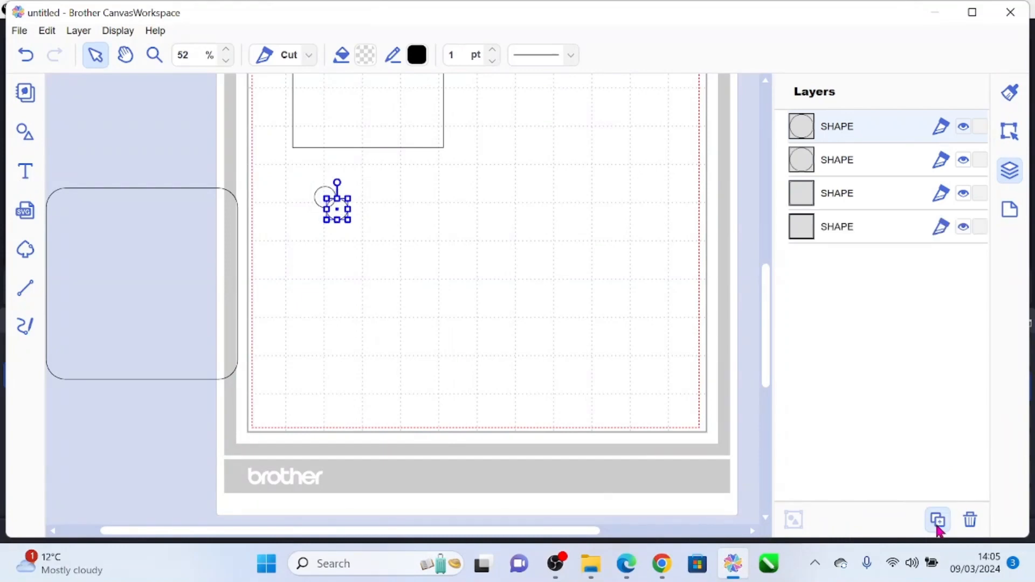
{"action": "left_click", "coordinate": [938, 525]}
{"action": "left_click", "coordinate": [938, 526]}
{"action": "left_click", "coordinate": [938, 526]}
{"action": "left_click", "coordinate": [938, 526]}
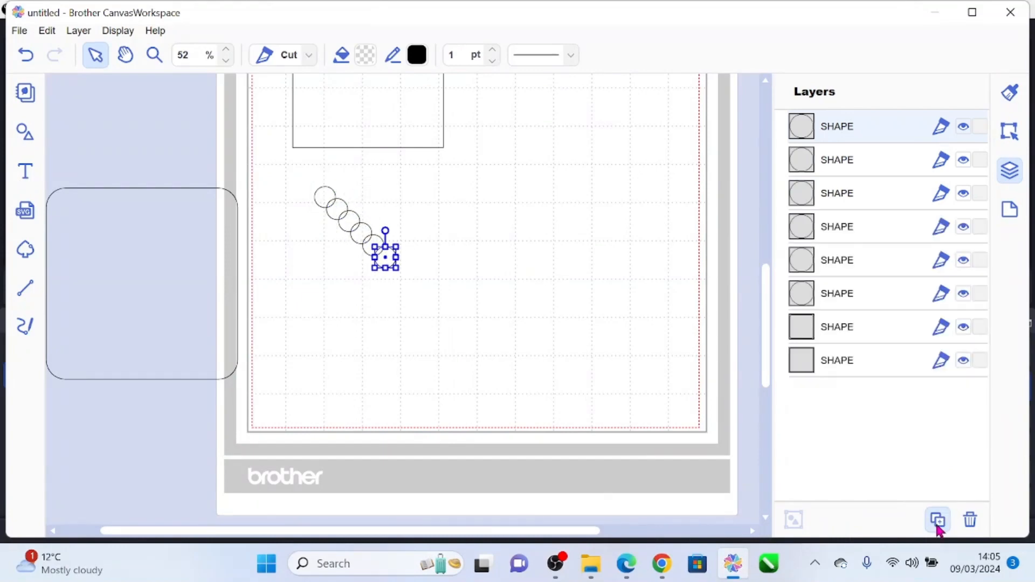
{"action": "left_click", "coordinate": [938, 526]}
{"action": "left_click", "coordinate": [938, 526]}
{"action": "left_click", "coordinate": [939, 527]}
{"action": "left_click", "coordinate": [939, 527]}
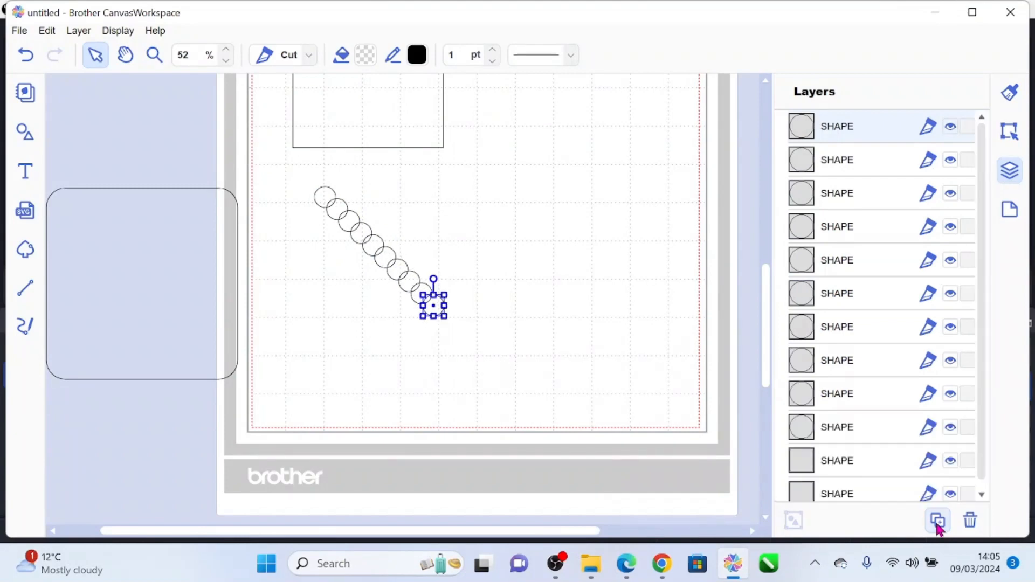
- Align all ten circles by their bottom edges and distribute them horizontally with 0.25-inch gaps
{"action": "left_click_drag", "start_coordinate": [282, 177], "coordinate": [519, 375]}
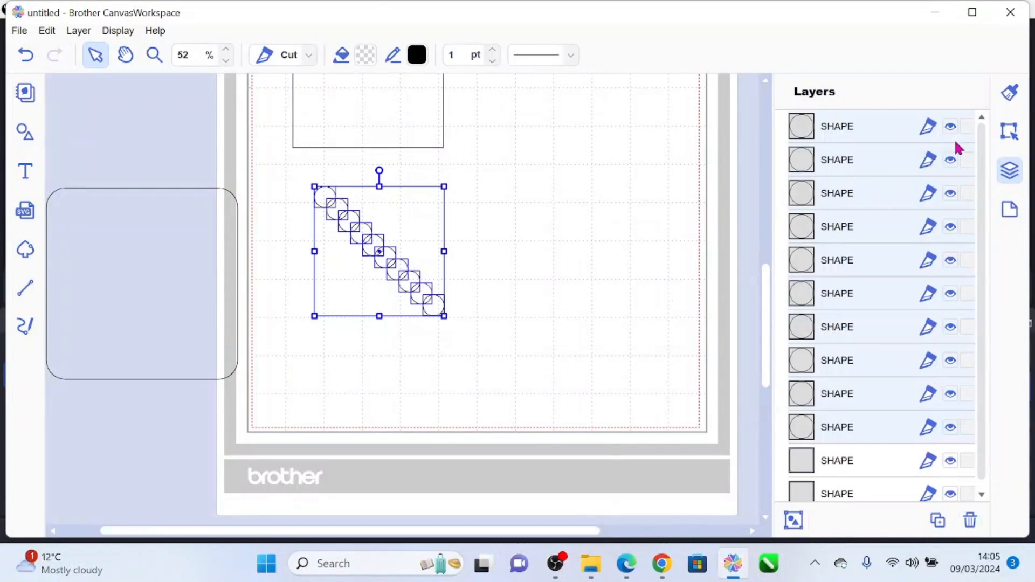
{"action": "left_click", "coordinate": [1010, 133]}
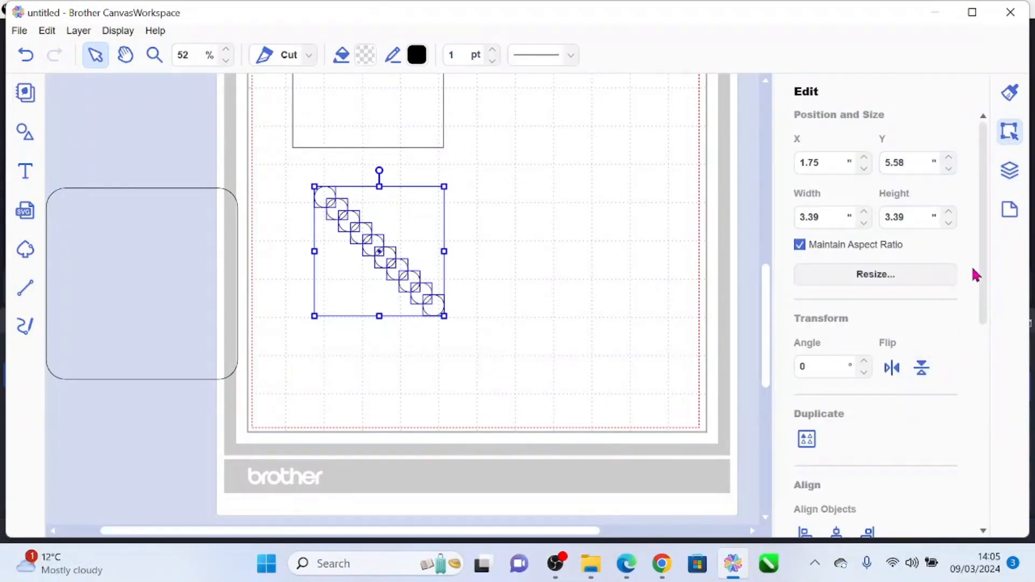
{"action": "left_click_drag", "start_coordinate": [981, 247], "coordinate": [991, 378]}
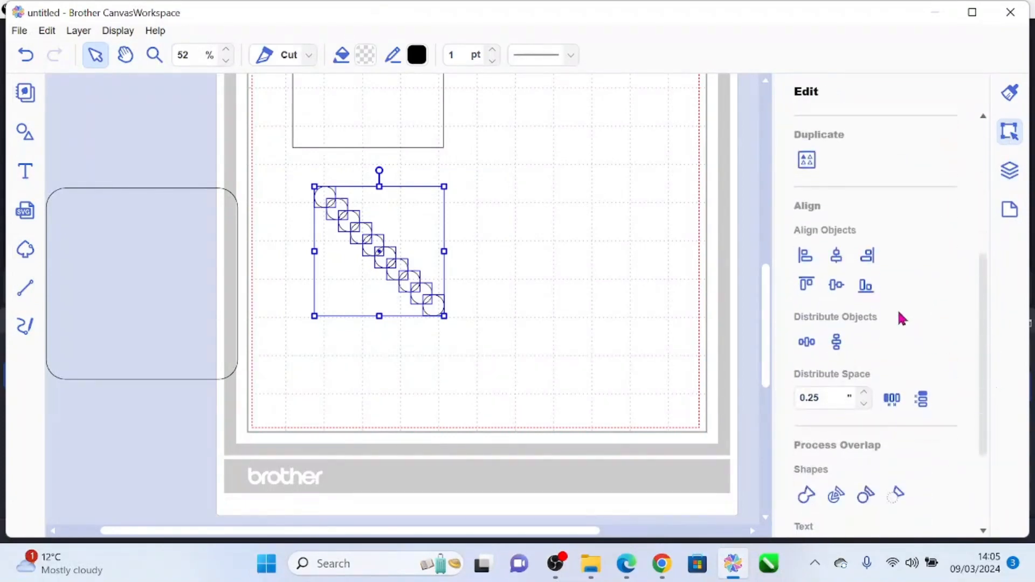
{"action": "left_click", "coordinate": [865, 286]}
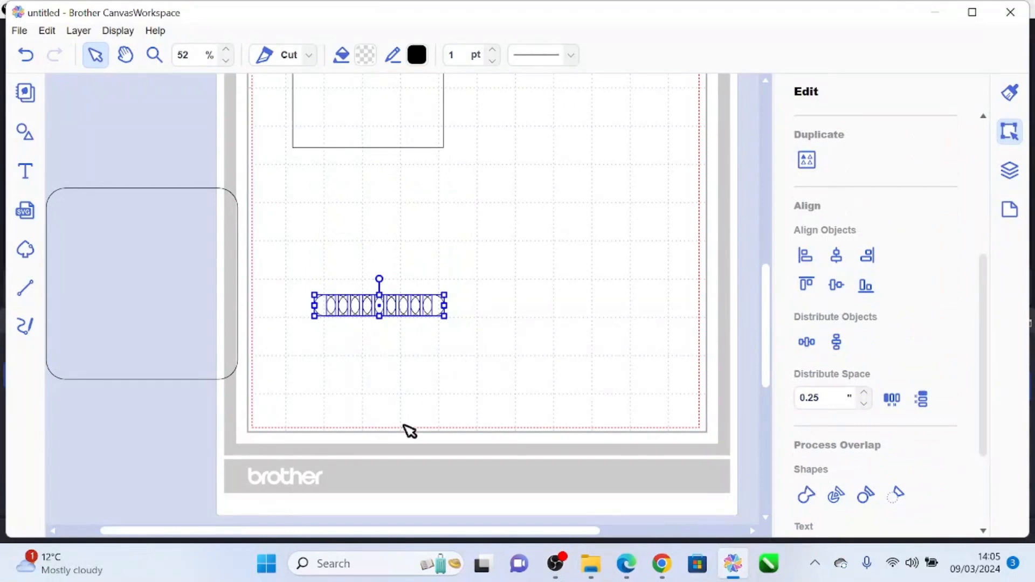
{"action": "left_click", "coordinate": [890, 399]}
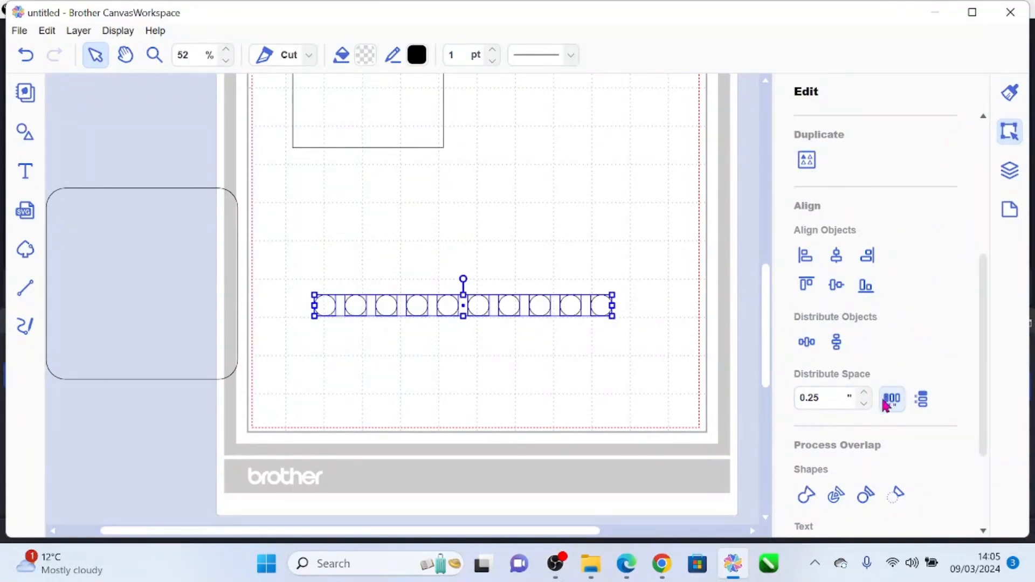
- Try a horizontal spacing of 0.50 inches between the ten circles
{"action": "left_click", "coordinate": [553, 351]}
{"action": "left_click_drag", "start_coordinate": [291, 278], "coordinate": [668, 342]}
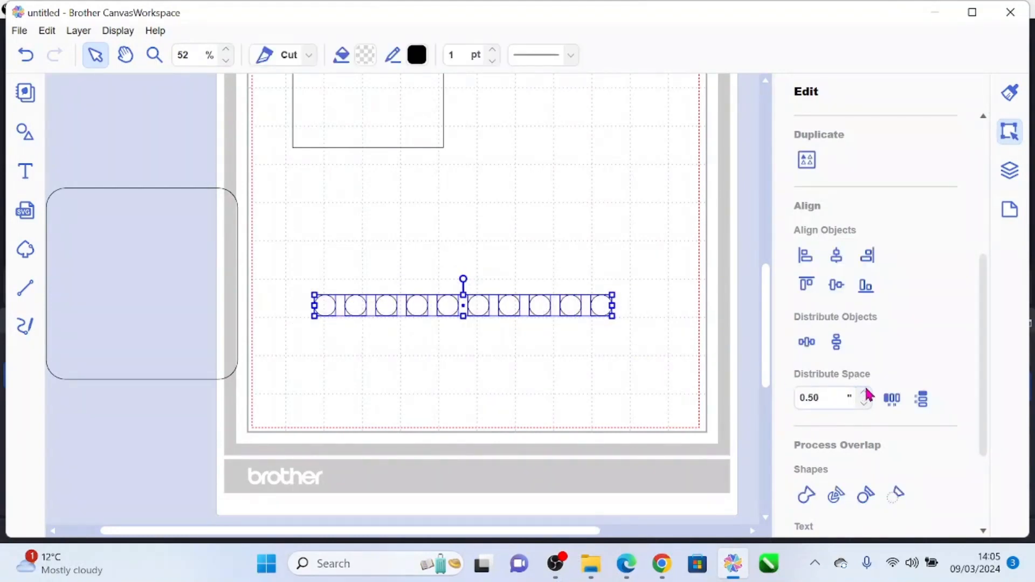
{"action": "left_click", "coordinate": [892, 402]}
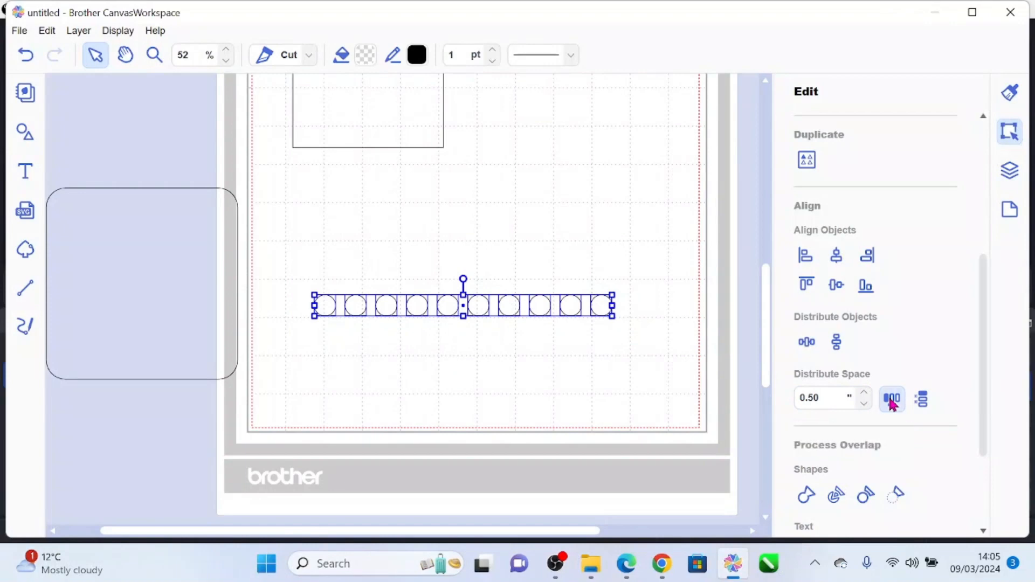
- Try a tighter horizontal spacing of 0.10 inches for the row of circles
{"action": "left_click", "coordinate": [860, 402]}
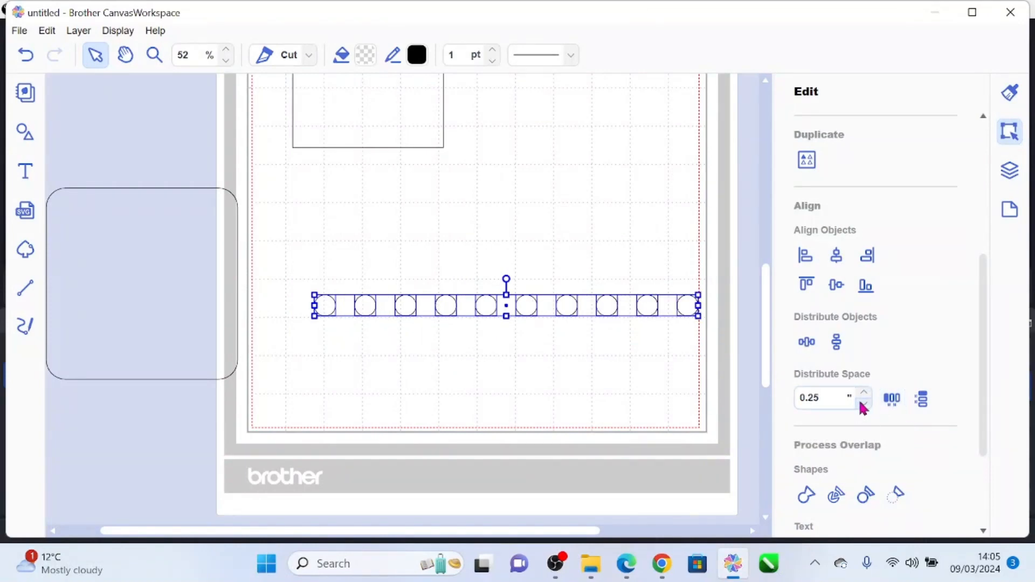
{"action": "left_click", "coordinate": [826, 404]}
{"action": "type", "text": "0"}
{"action": "left_click", "coordinate": [892, 399]}
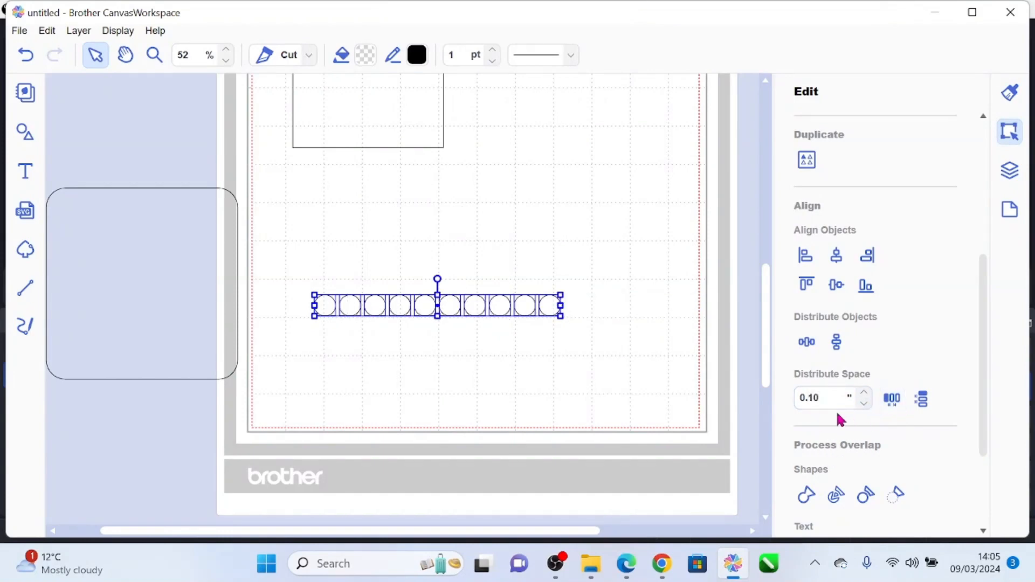
- Reselect the row of circles and space them horizontally 0.25 inches apart
{"action": "left_click", "coordinate": [613, 394]}
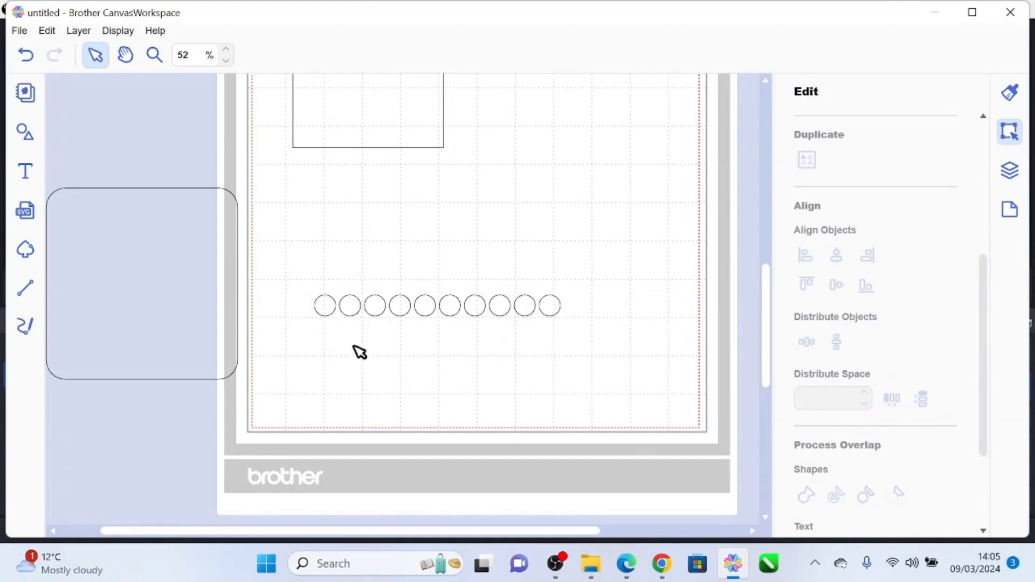
{"action": "left_click_drag", "start_coordinate": [300, 262], "coordinate": [355, 306]}
{"action": "left_click_drag", "start_coordinate": [541, 345], "coordinate": [597, 340]}
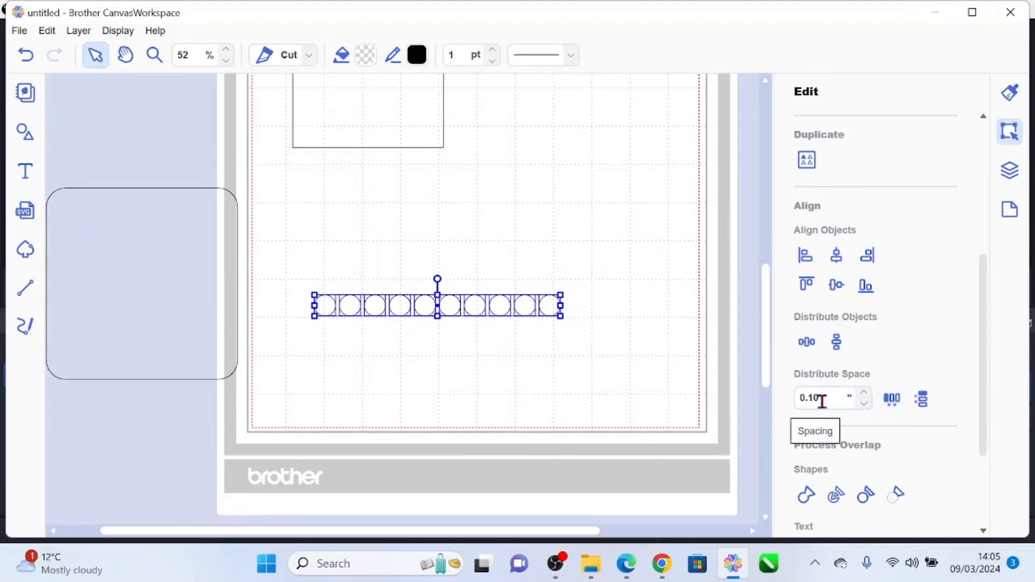
{"action": "left_click_drag", "start_coordinate": [820, 400], "coordinate": [811, 407]}
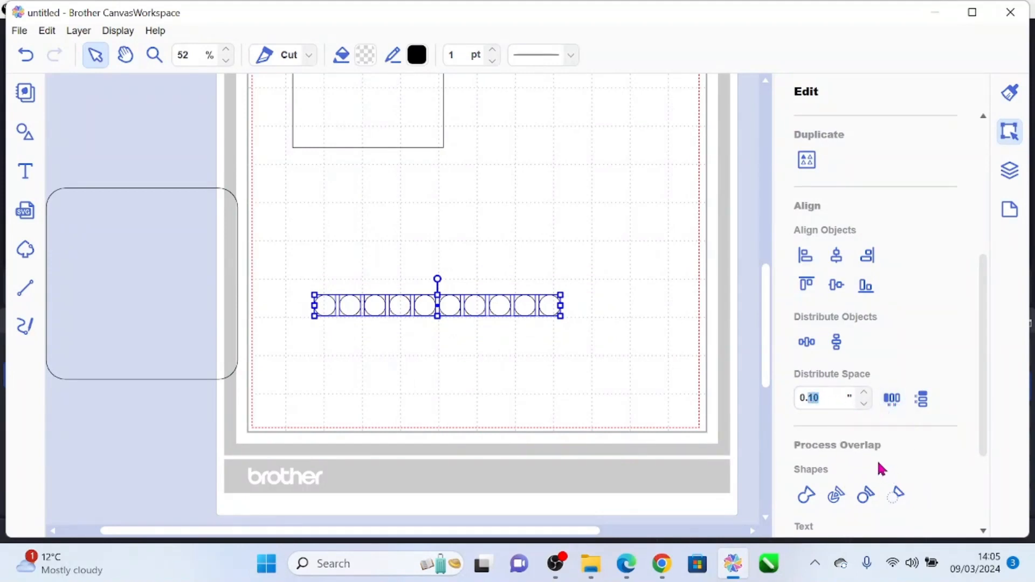
{"action": "type", "text": "25"}
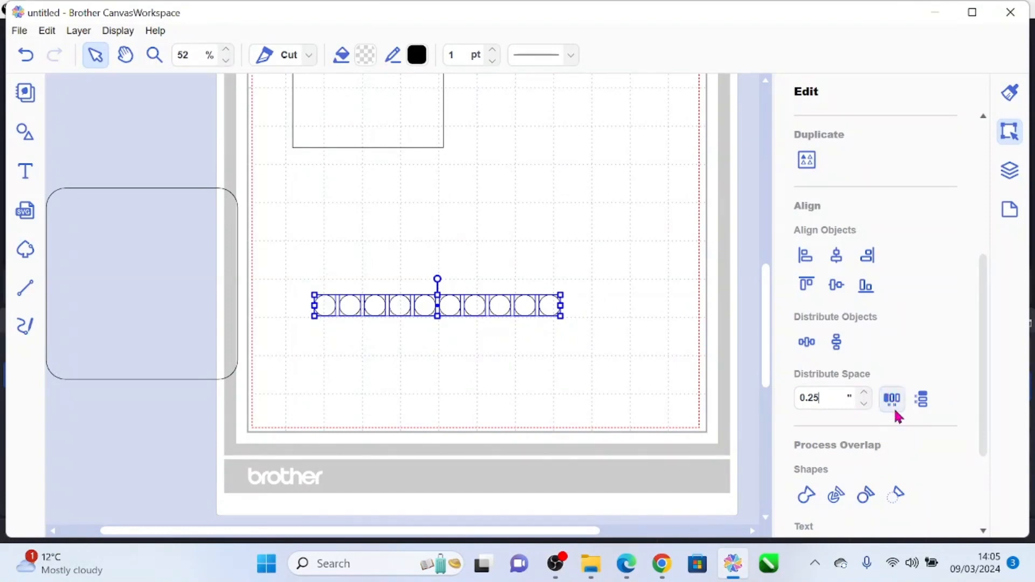
{"action": "left_click", "coordinate": [893, 400]}
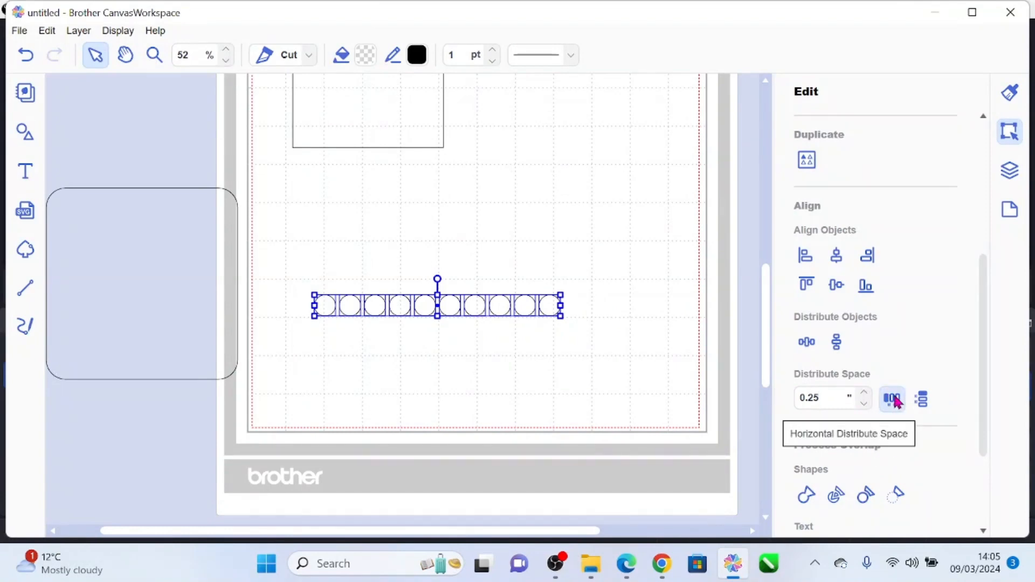
- Select the row of ten evenly spaced circles and group them into one object
{"action": "left_click", "coordinate": [154, 223]}
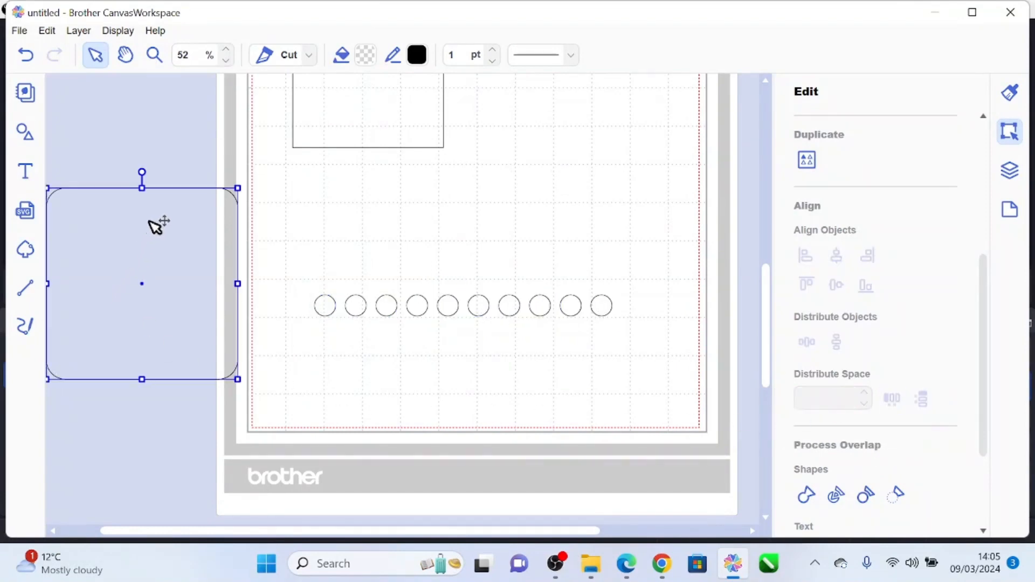
{"action": "left_click_drag", "start_coordinate": [269, 252], "coordinate": [645, 341]}
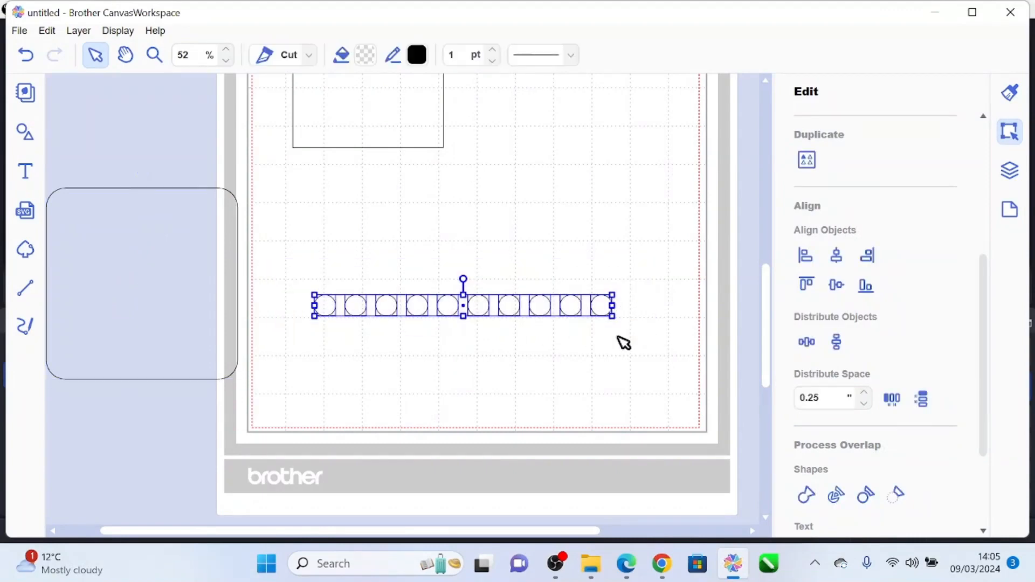
{"action": "left_click", "coordinate": [78, 31]}
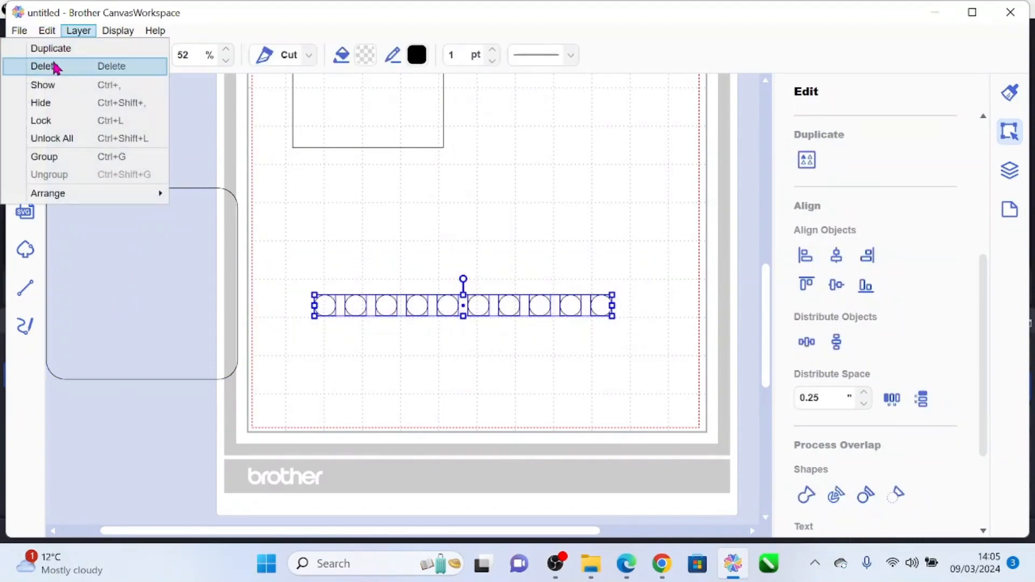
{"action": "left_click", "coordinate": [44, 157]}
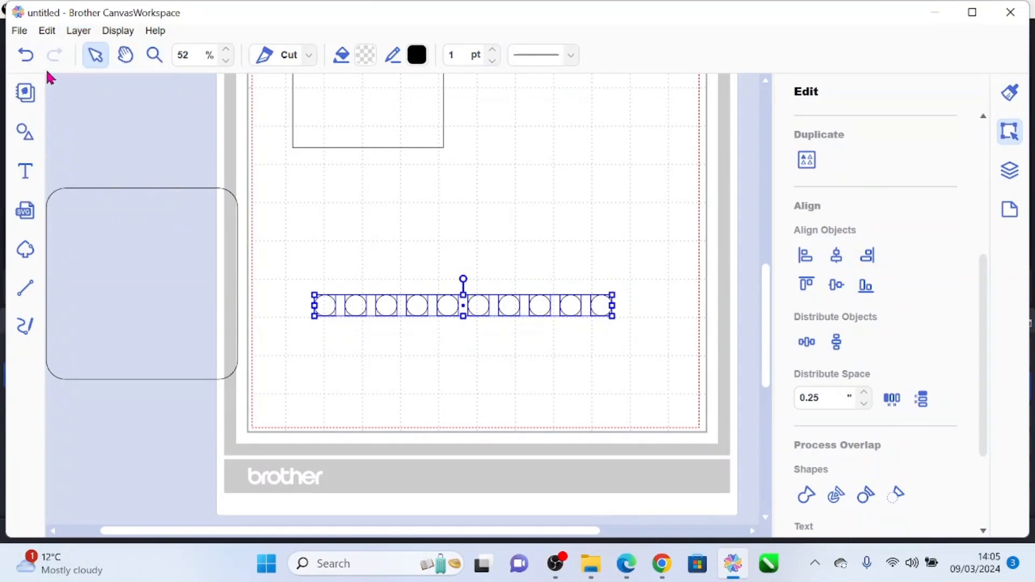
- Duplicate the grouped row of circles and place the copy just below the original, offset sideways by half a gap for a staggered pattern
{"action": "left_click", "coordinate": [65, 31]}
{"action": "left_click", "coordinate": [75, 49]}
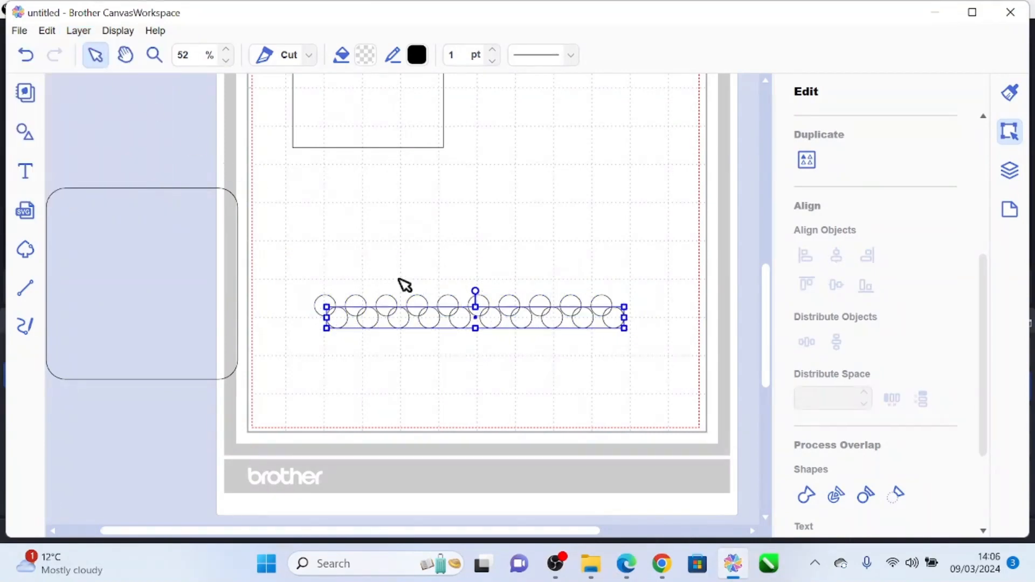
{"action": "left_click_drag", "start_coordinate": [462, 323], "coordinate": [465, 341]}
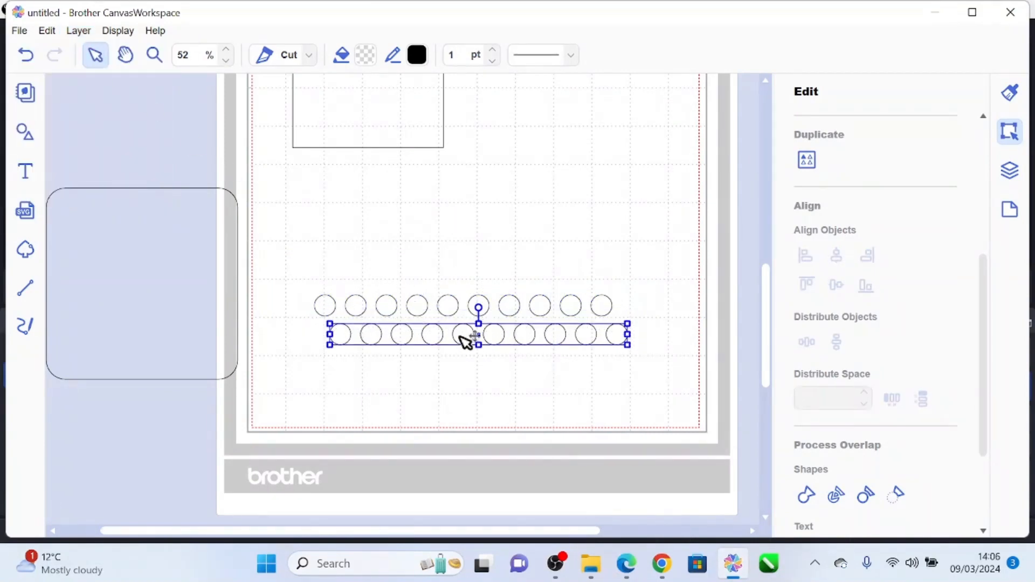
{"action": "left_click", "coordinate": [160, 62]}
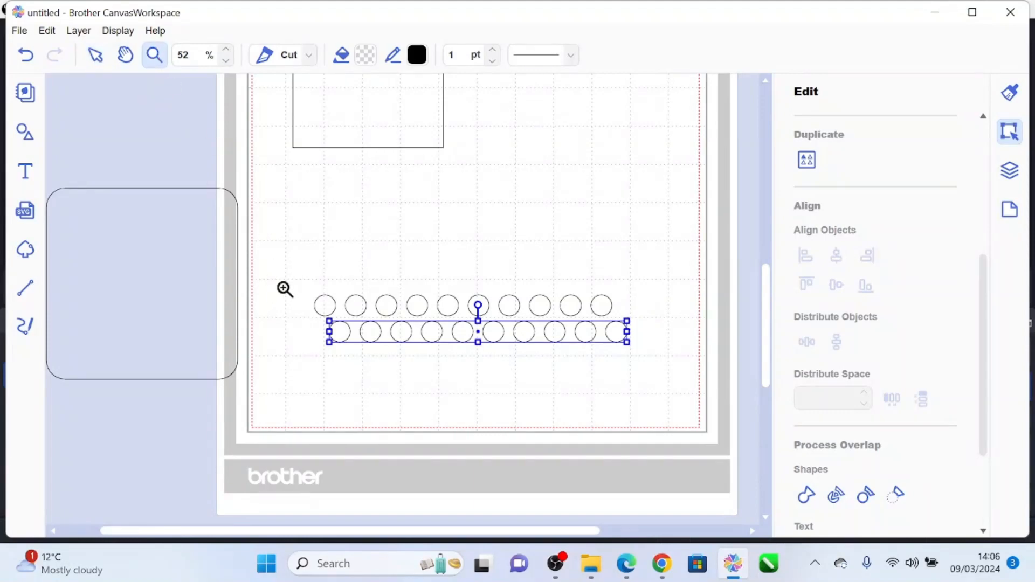
{"action": "left_click_drag", "start_coordinate": [286, 278], "coordinate": [675, 375]}
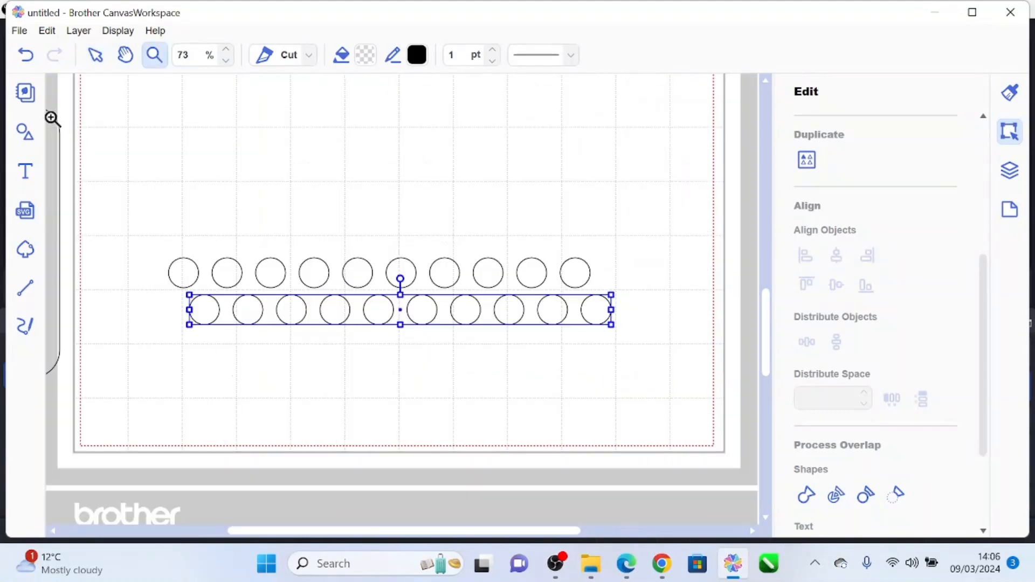
{"action": "left_click", "coordinate": [96, 55]}
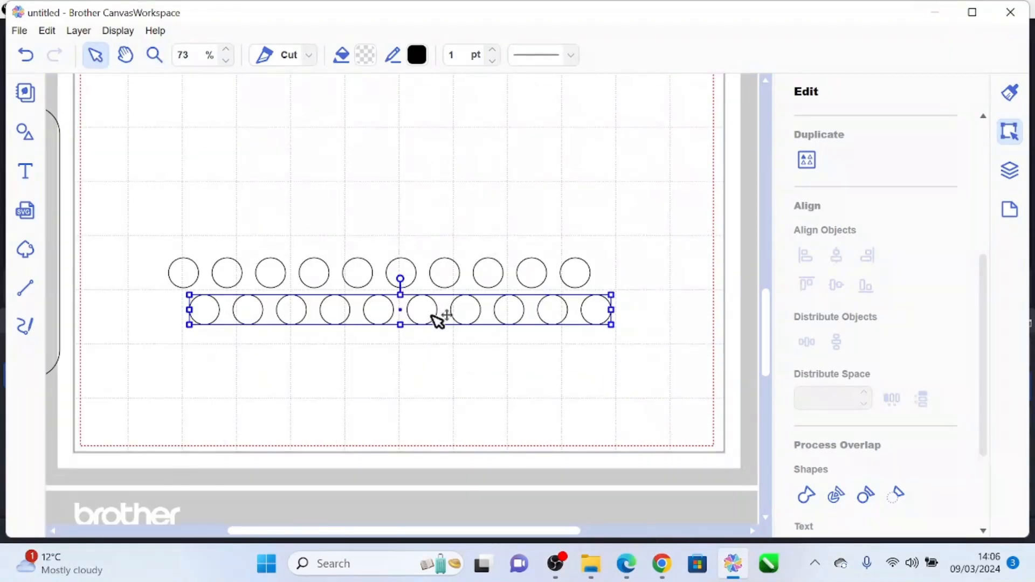
{"action": "left_click_drag", "start_coordinate": [431, 315], "coordinate": [432, 314]}
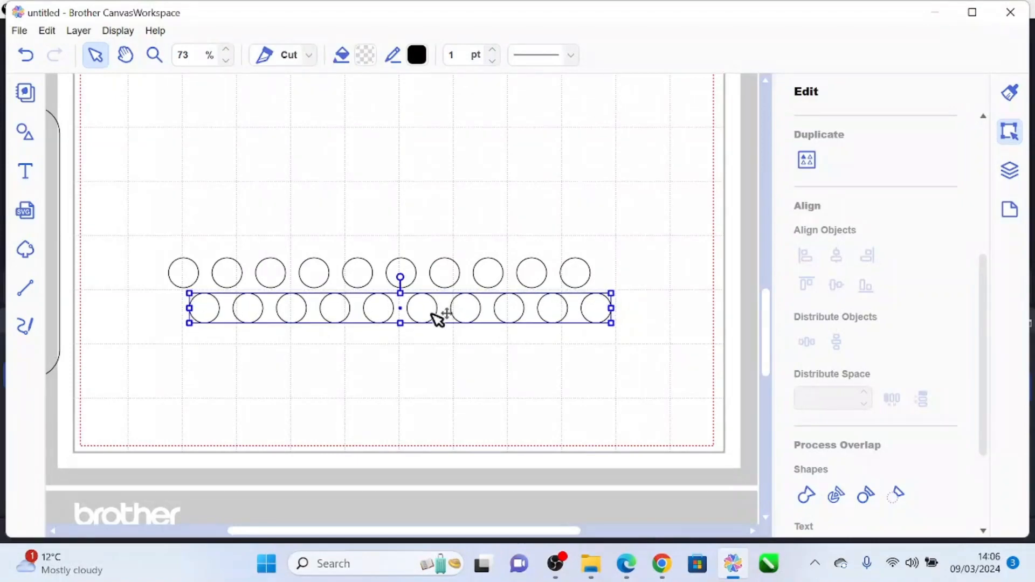
{"action": "left_click", "coordinate": [121, 281]}
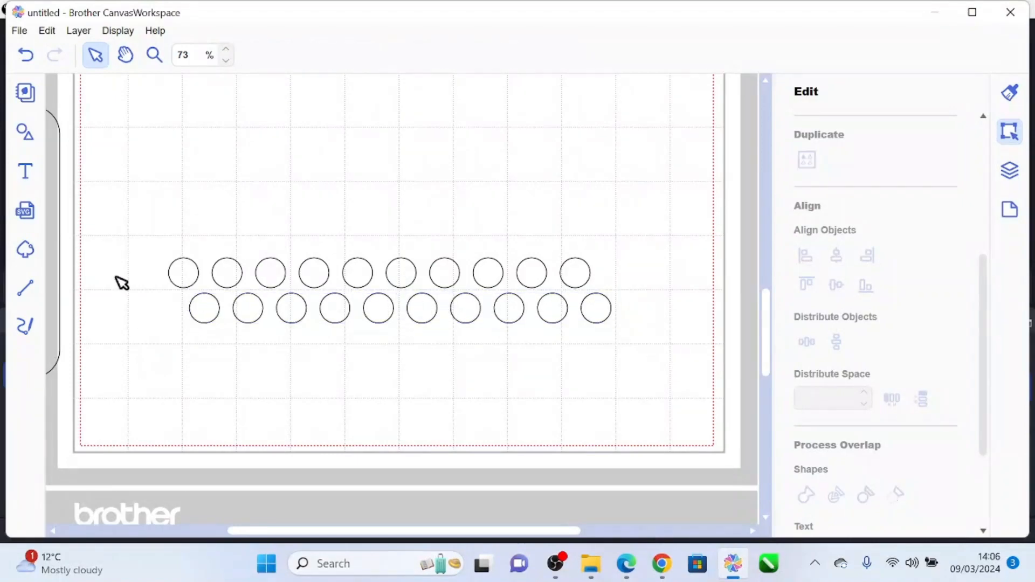
- Duplicate both staggered rows of circles together and place the copies directly beneath as the third and fourth rows
{"action": "left_click_drag", "start_coordinate": [123, 228], "coordinate": [244, 273]}
{"action": "left_click_drag", "start_coordinate": [327, 298], "coordinate": [650, 352]}
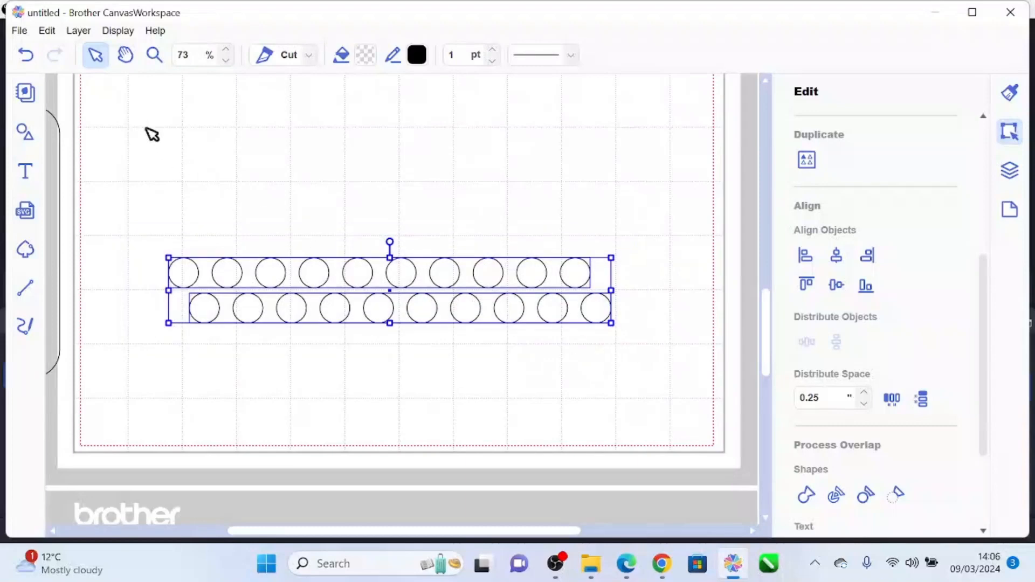
{"action": "left_click", "coordinate": [78, 33]}
{"action": "left_click", "coordinate": [52, 48]}
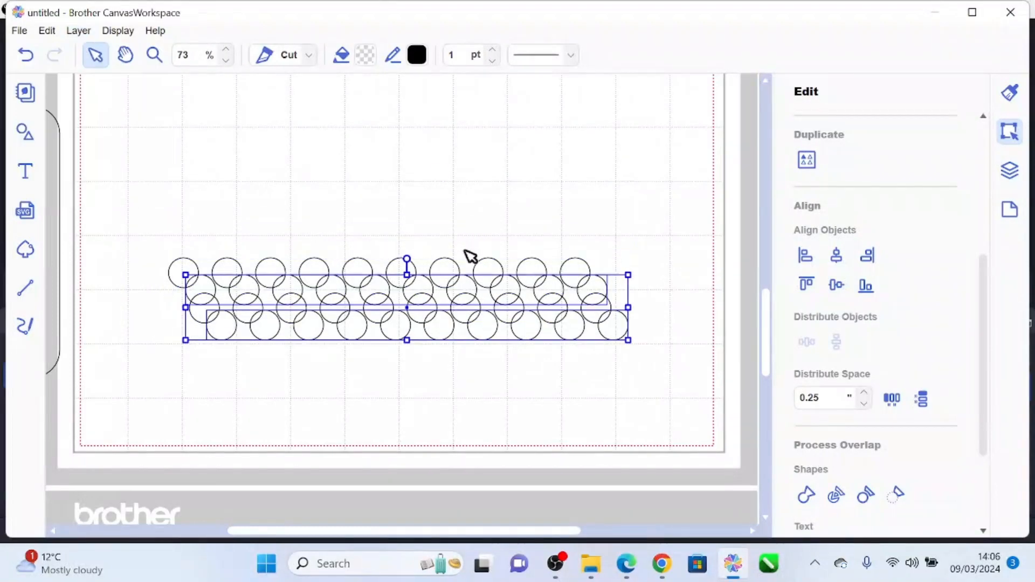
{"action": "left_click_drag", "start_coordinate": [467, 275], "coordinate": [448, 329]}
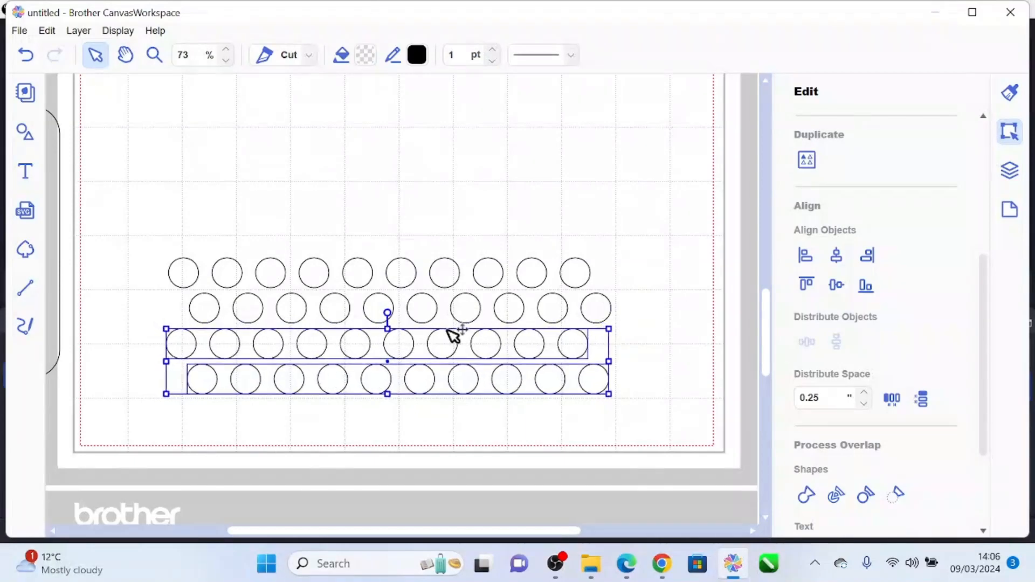
- Duplicate the third and fourth rows of circles and pull the overlapping rows apart below the third row
{"action": "left_click", "coordinate": [201, 182]}
{"action": "left_click_drag", "start_coordinate": [143, 335], "coordinate": [528, 428]}
{"action": "left_click", "coordinate": [69, 32]}
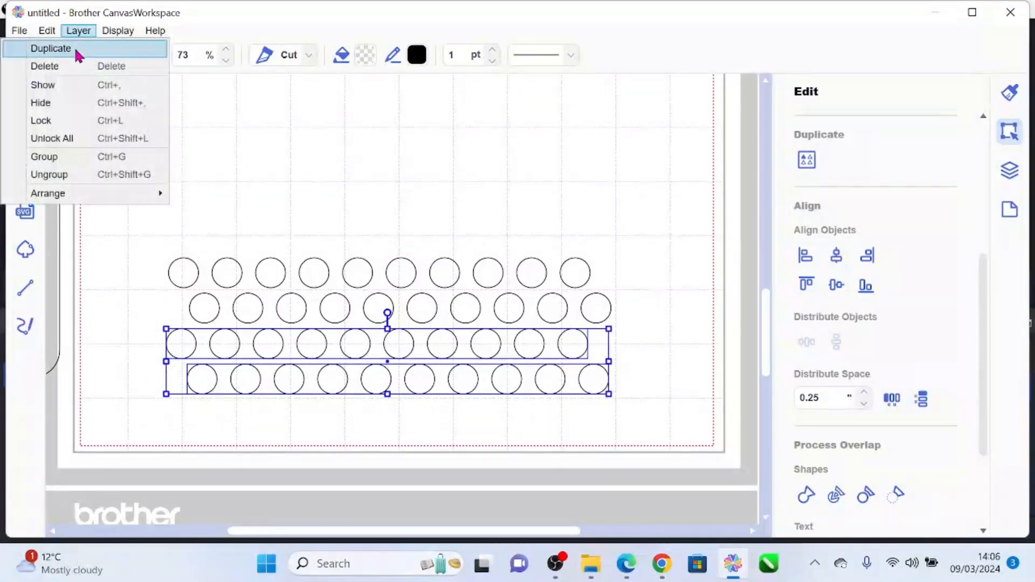
{"action": "left_click", "coordinate": [75, 46]}
{"action": "left_click_drag", "start_coordinate": [349, 384], "coordinate": [345, 435]}
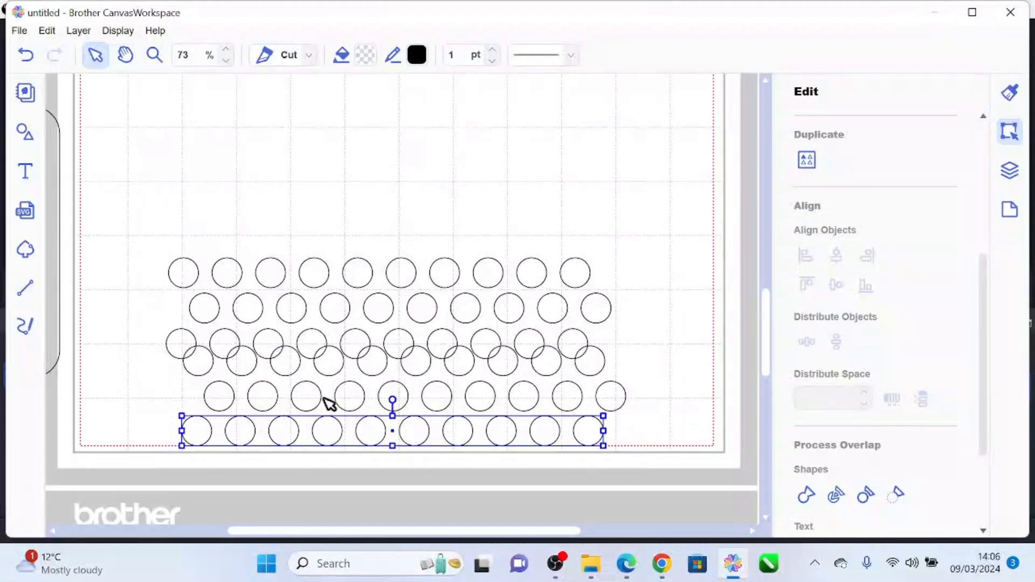
{"action": "left_click", "coordinate": [293, 356]}
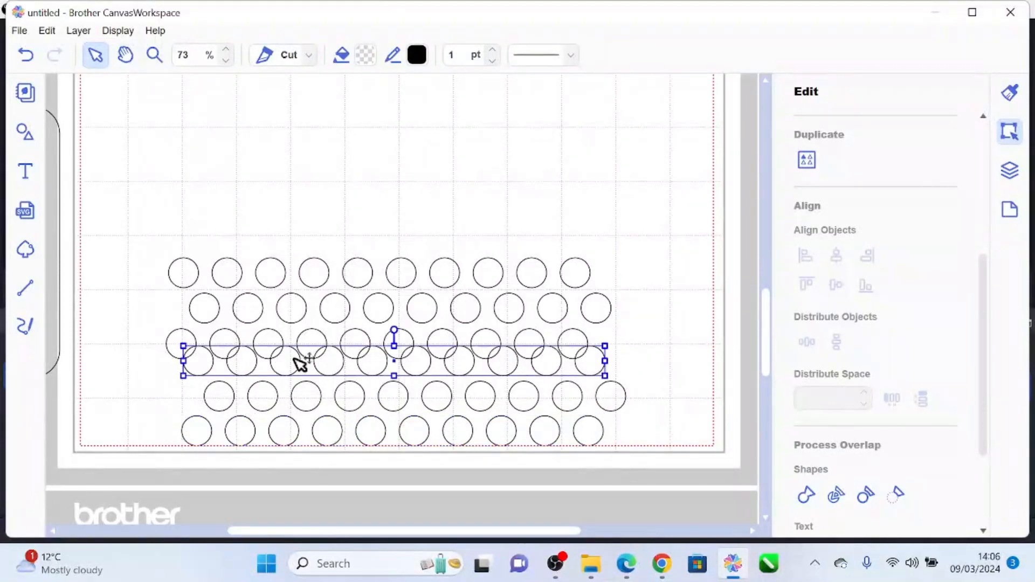
{"action": "left_click_drag", "start_coordinate": [298, 363], "coordinate": [325, 467]}
- Select the three lowest rows of circles and move them up to continue the staggered pattern under the third row
{"action": "left_click_drag", "start_coordinate": [656, 367], "coordinate": [585, 495]}
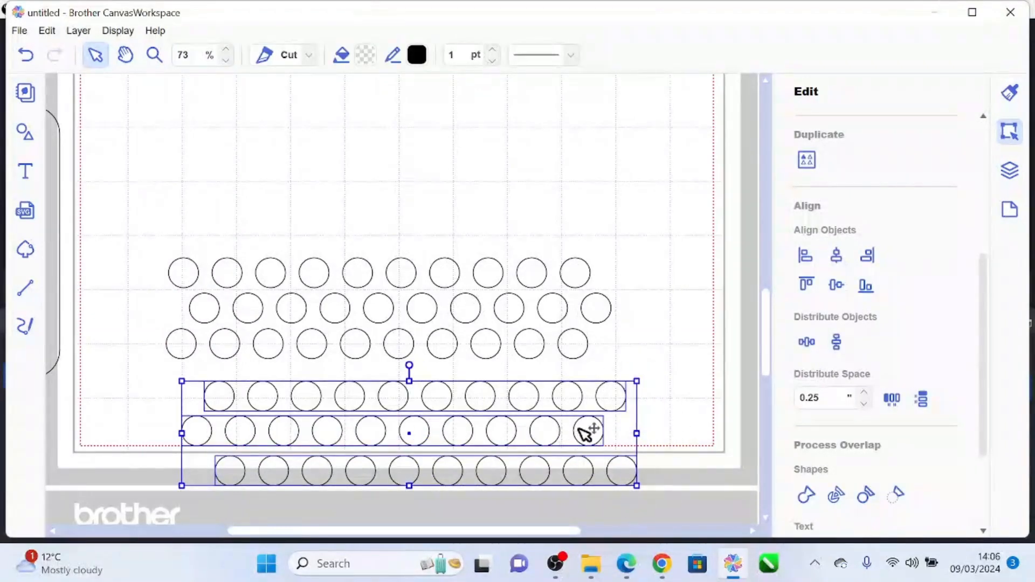
{"action": "left_click_drag", "start_coordinate": [587, 429], "coordinate": [567, 416]}
{"action": "left_click", "coordinate": [667, 366]}
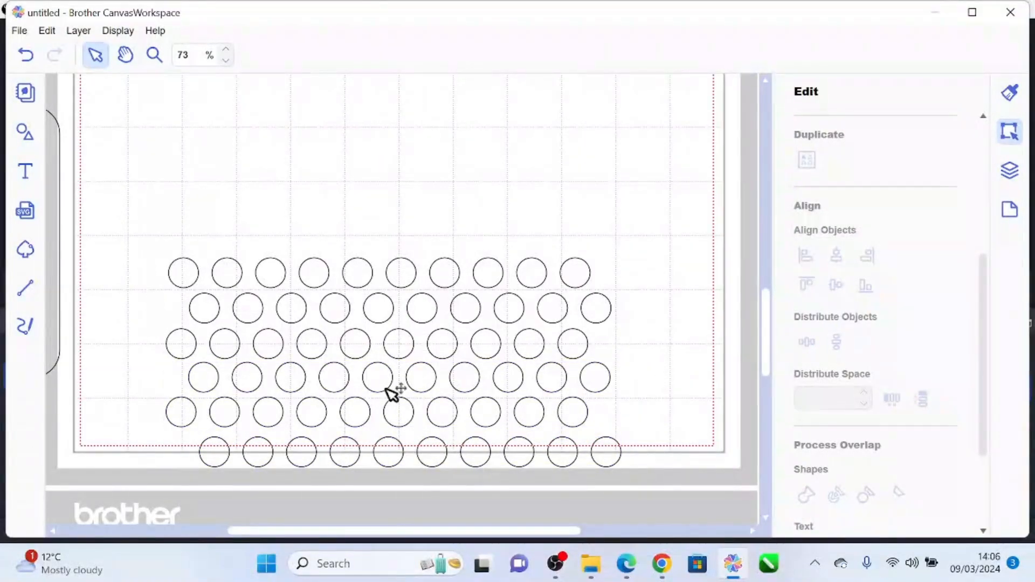
- Duplicate the two lowest rows of circles and move the overlapping rows down out of the pattern to separate them
{"action": "left_click_drag", "start_coordinate": [764, 318], "coordinate": [782, 372]}
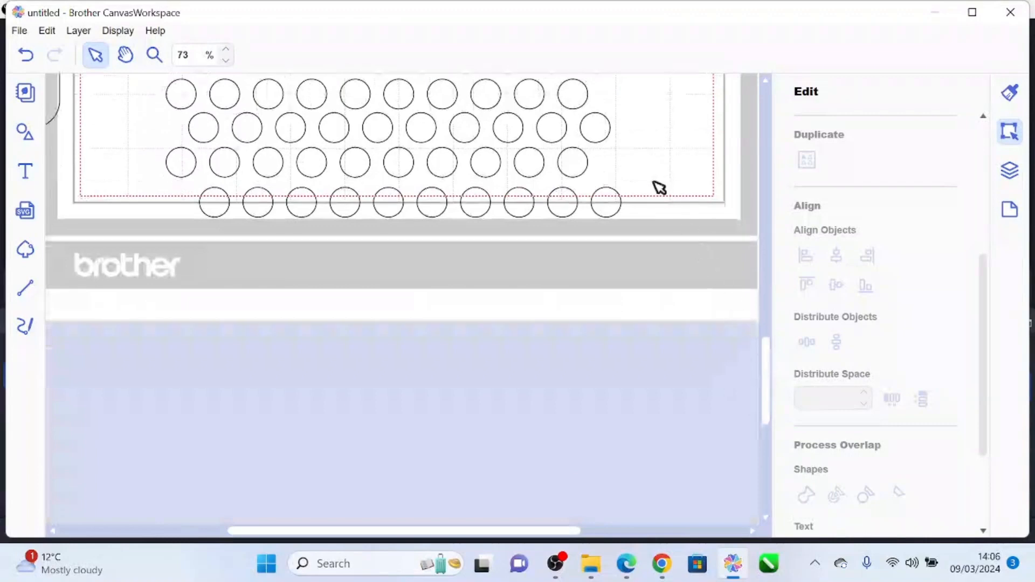
{"action": "left_click_drag", "start_coordinate": [650, 156], "coordinate": [339, 251]}
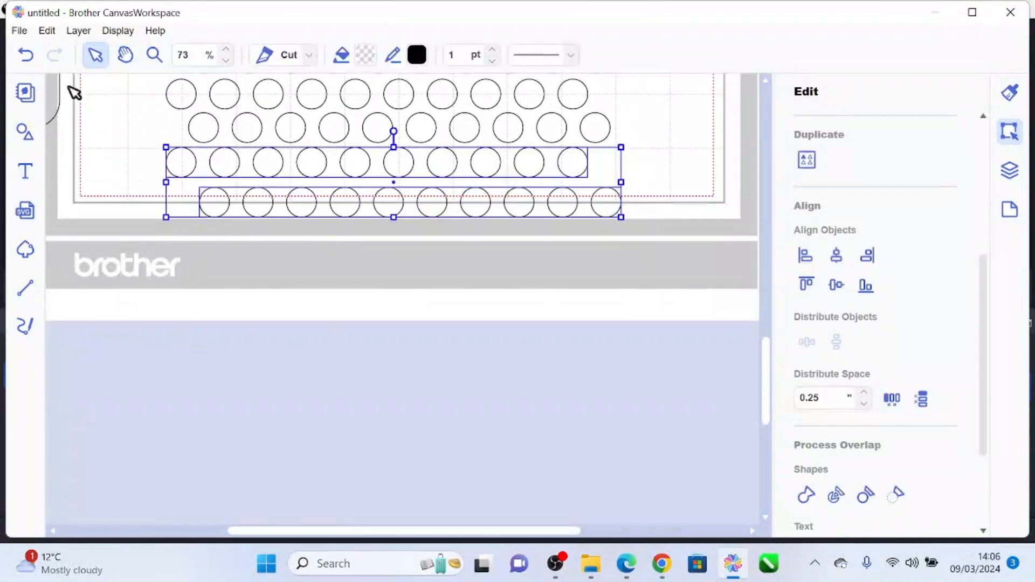
{"action": "left_click", "coordinate": [75, 32]}
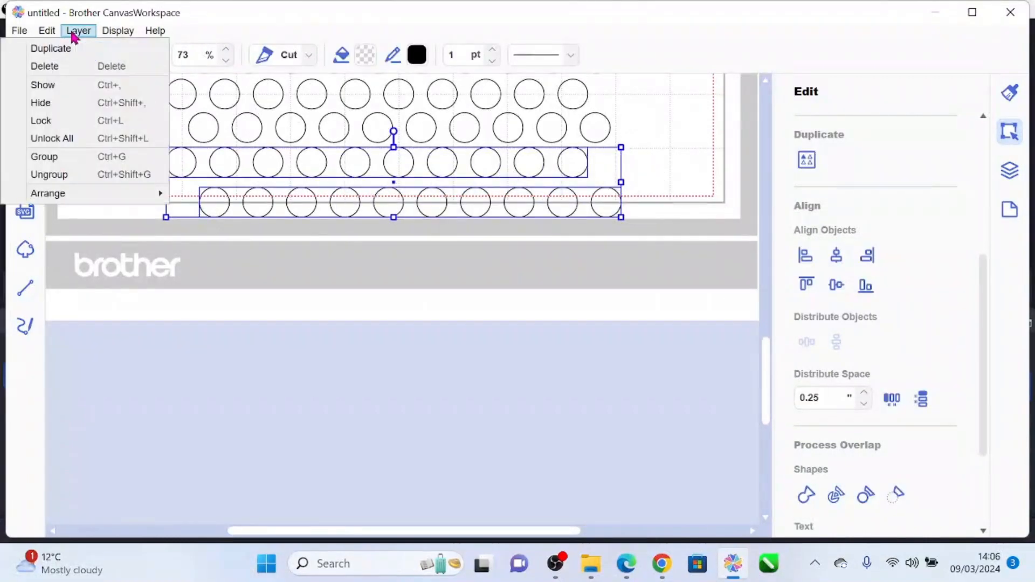
{"action": "left_click", "coordinate": [49, 48]}
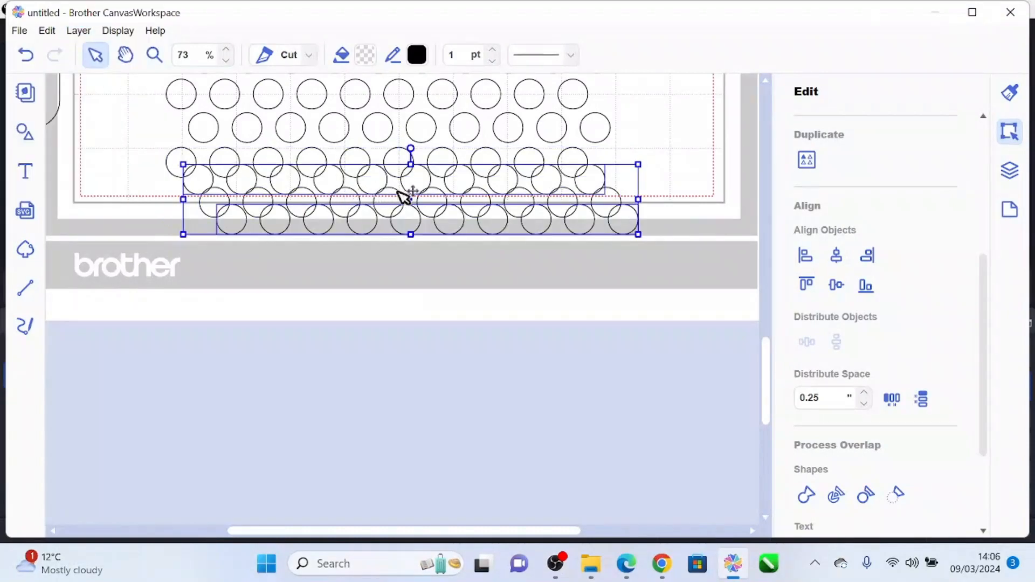
{"action": "left_click_drag", "start_coordinate": [404, 197], "coordinate": [388, 275]}
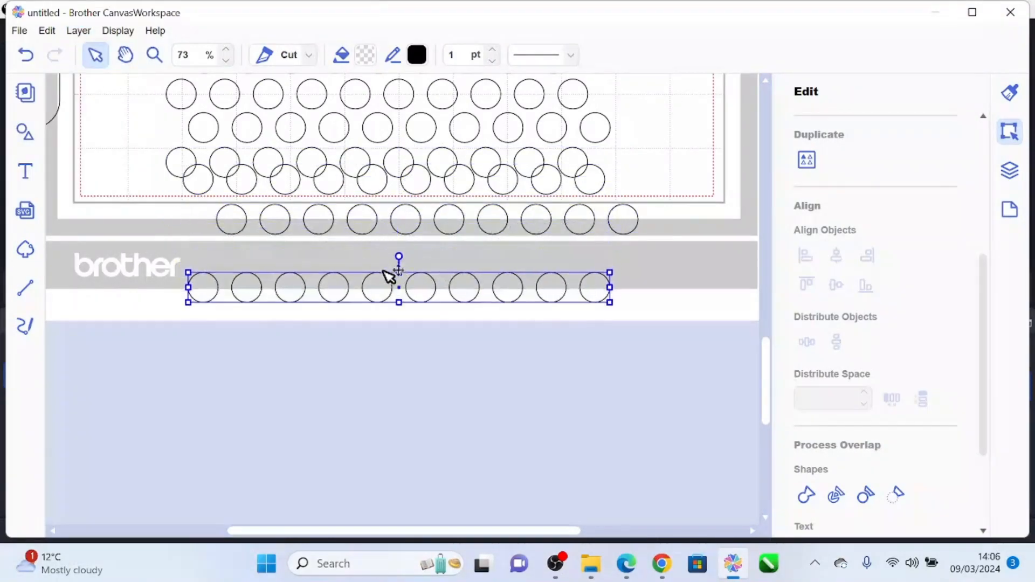
{"action": "left_click_drag", "start_coordinate": [323, 194], "coordinate": [337, 351]}
- Arrange the three loose rows of circles as staggered sixth, seventh and eighth rows below the pattern
{"action": "left_click_drag", "start_coordinate": [301, 282], "coordinate": [302, 183]}
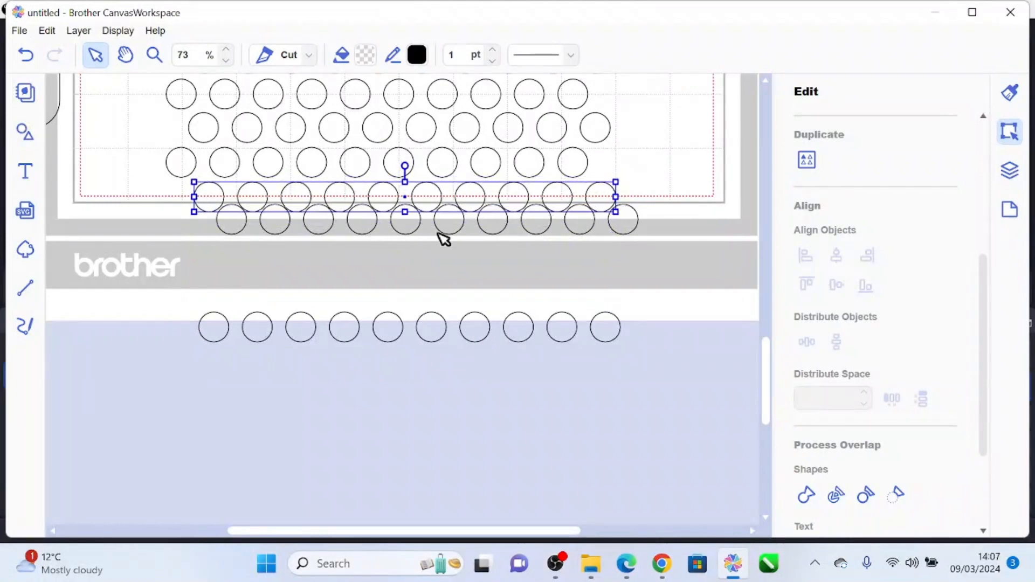
{"action": "left_click", "coordinate": [453, 236]}
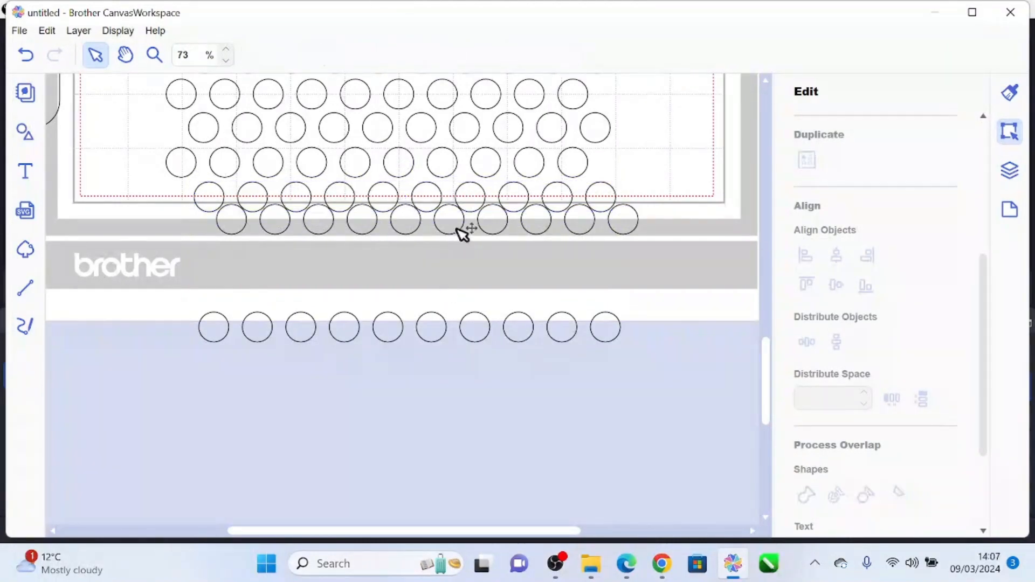
{"action": "left_click_drag", "start_coordinate": [463, 234], "coordinate": [404, 226]}
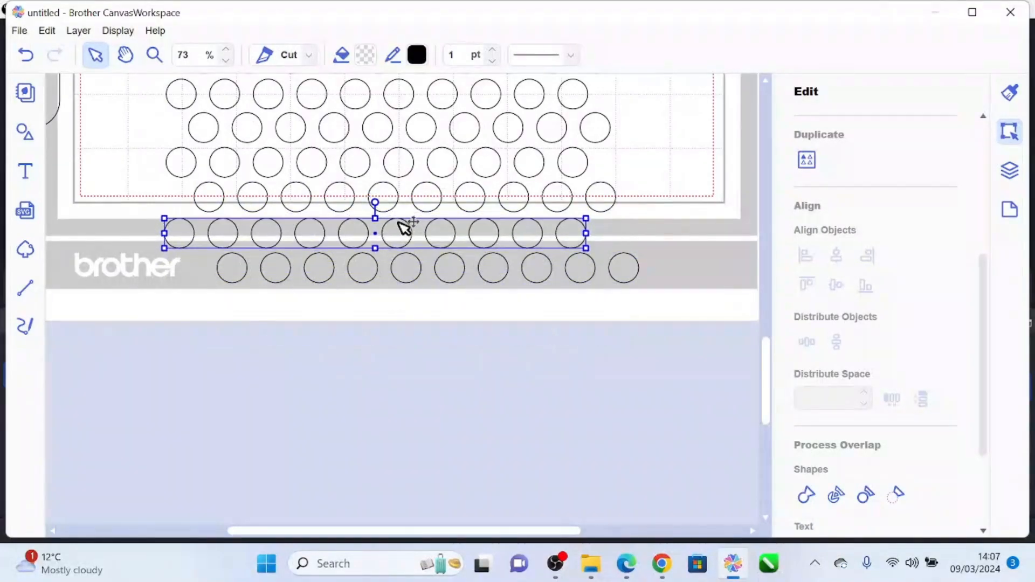
{"action": "left_click_drag", "start_coordinate": [412, 275], "coordinate": [414, 285]}
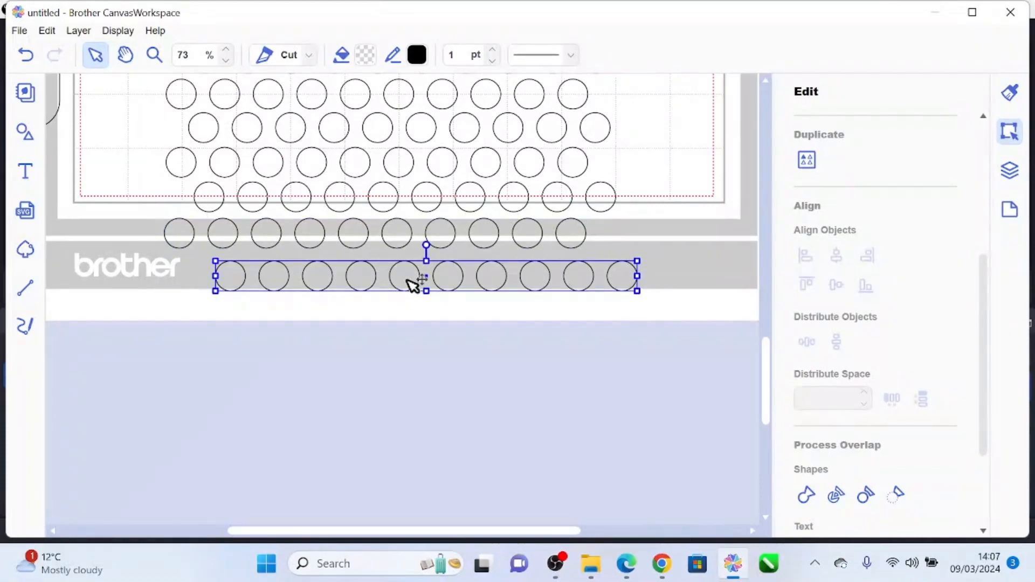
{"action": "left_click", "coordinate": [539, 339]}
- Select all eight rows of circles and move them up so they lie fully within the mat's cutting area
{"action": "left_click_drag", "start_coordinate": [768, 369], "coordinate": [753, 323]}
{"action": "left_click_drag", "start_coordinate": [672, 168], "coordinate": [164, 470]}
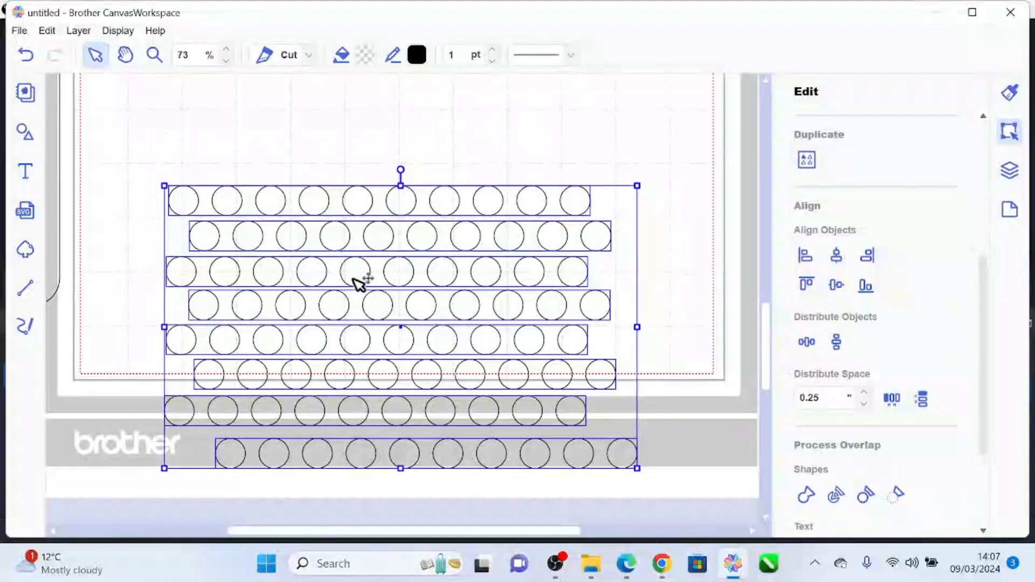
{"action": "left_click_drag", "start_coordinate": [359, 283], "coordinate": [339, 107]}
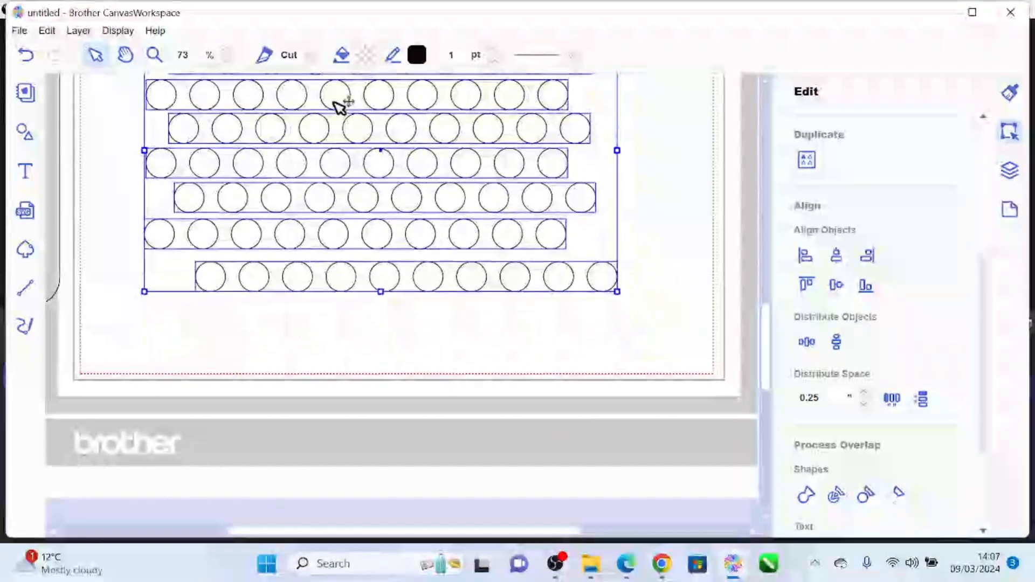
- Move the rounded square from beside the mat onto the middle of the staggered circle pattern
{"action": "left_click", "coordinate": [227, 62]}
{"action": "left_click", "coordinate": [227, 61]}
{"action": "left_click", "coordinate": [228, 62]}
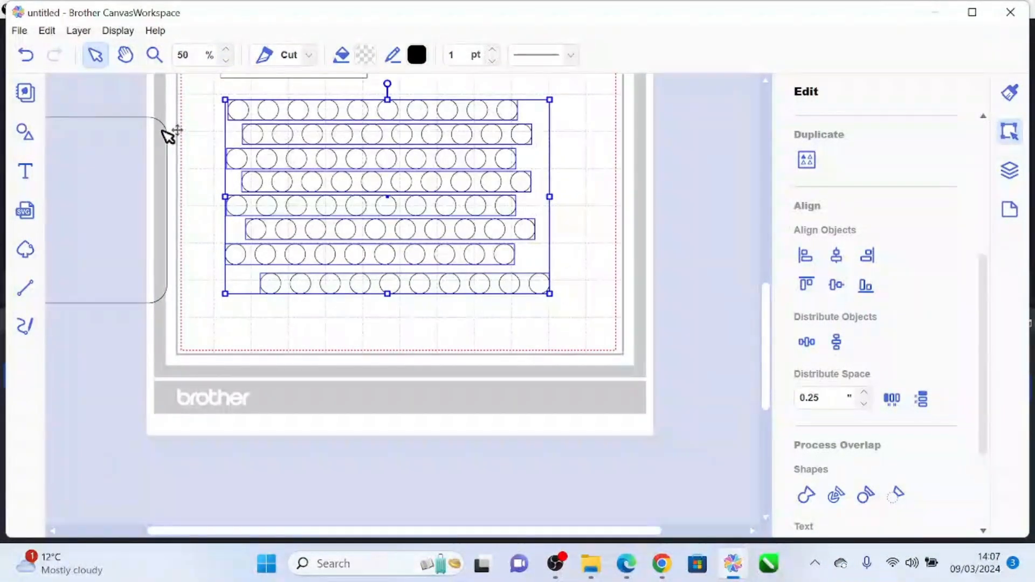
{"action": "left_click", "coordinate": [164, 131]}
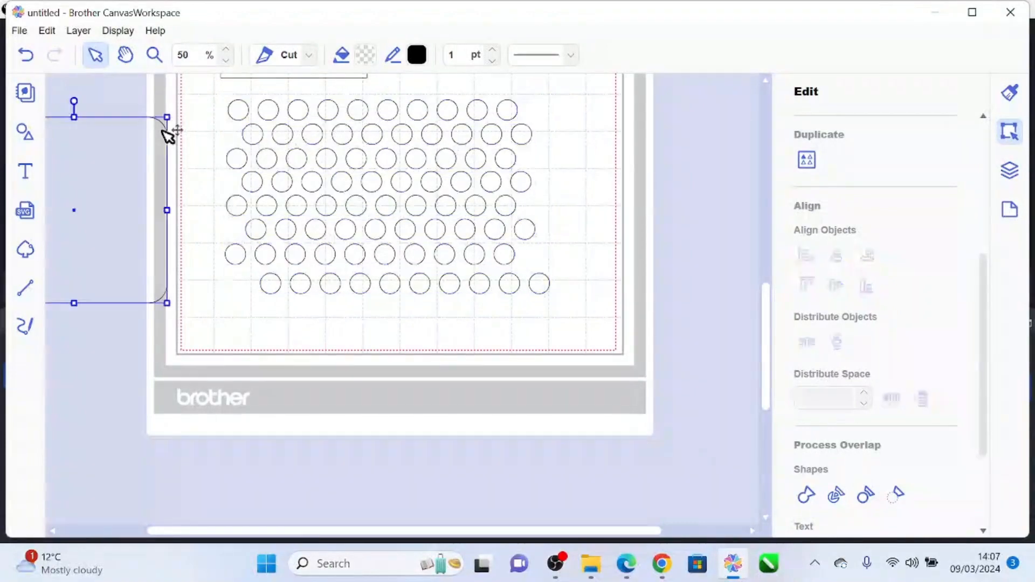
{"action": "left_click_drag", "start_coordinate": [167, 134], "coordinate": [472, 124]}
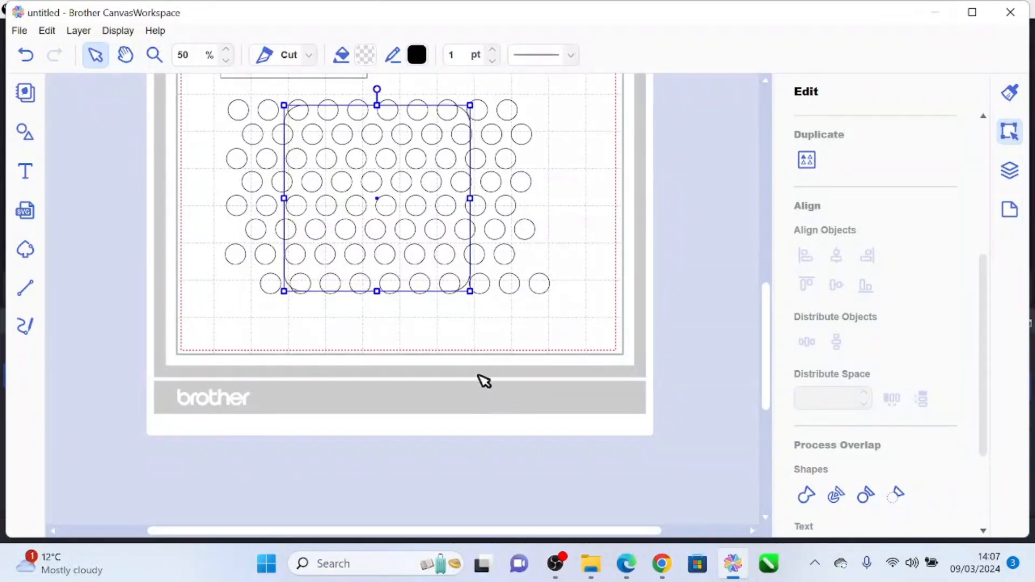
{"action": "left_click", "coordinate": [480, 335]}
{"action": "left_click", "coordinate": [346, 186]}
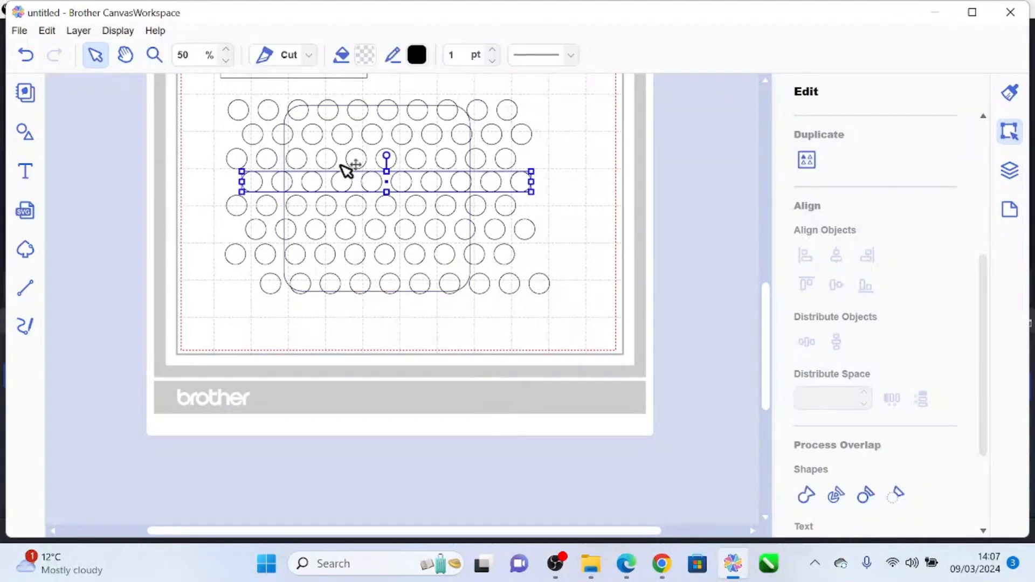
{"action": "left_click", "coordinate": [342, 140]}
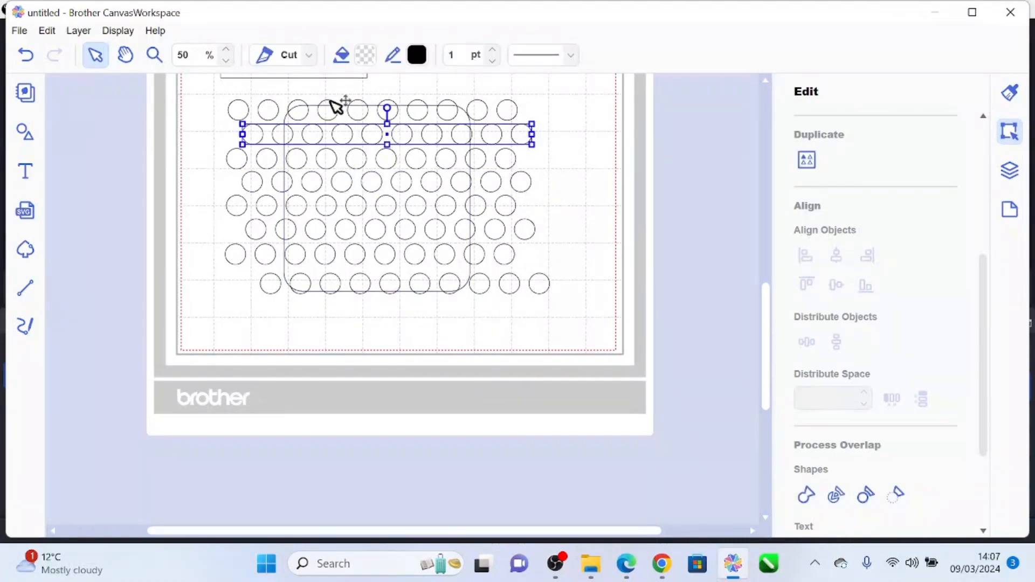
{"action": "left_click", "coordinate": [323, 111]}
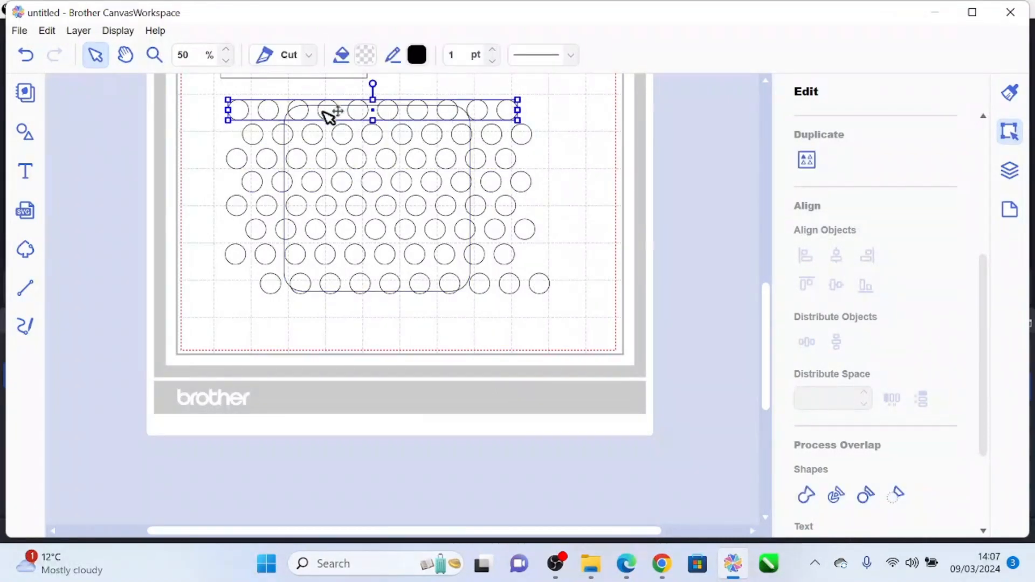
- Fill the rounded square lying over the circle rows with a light purple colour
{"action": "left_click", "coordinate": [446, 294]}
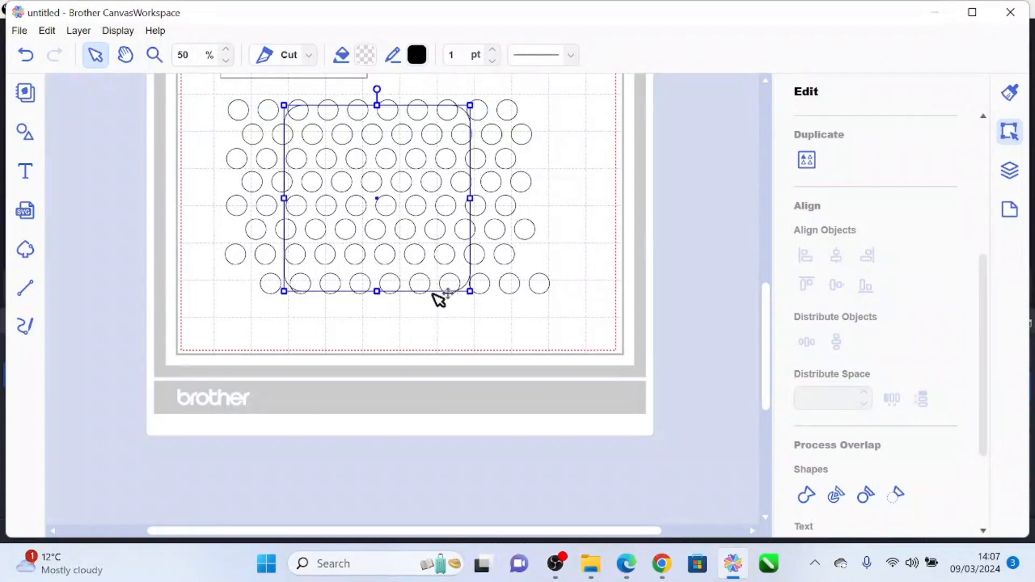
{"action": "left_click", "coordinate": [369, 60]}
{"action": "left_click", "coordinate": [364, 203]}
{"action": "left_click", "coordinate": [380, 203]}
{"action": "left_click", "coordinate": [640, 383]}
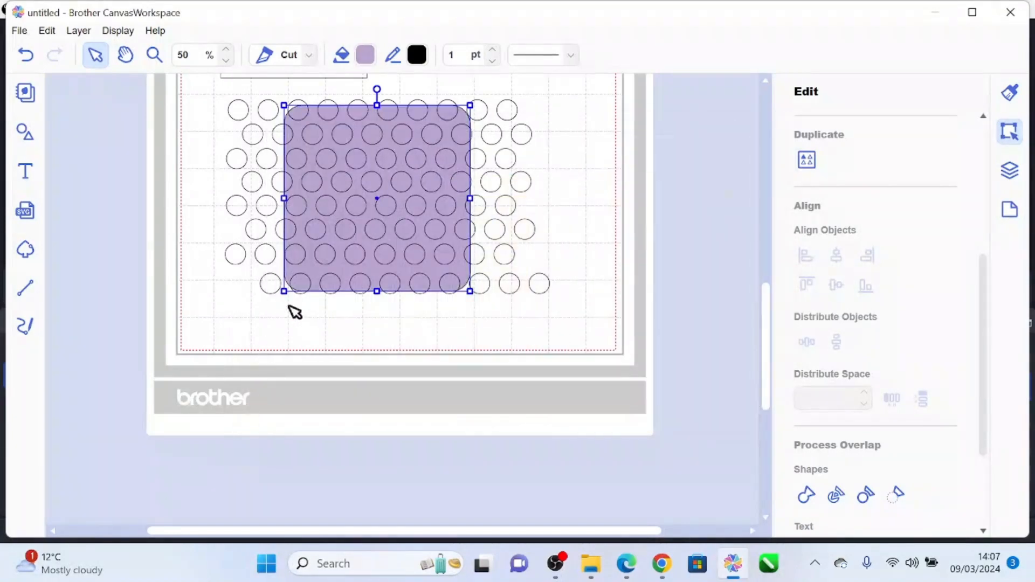
- Fill the lowest row of circles with the light blue colour #BFD9EC
{"action": "left_click", "coordinate": [304, 281]}
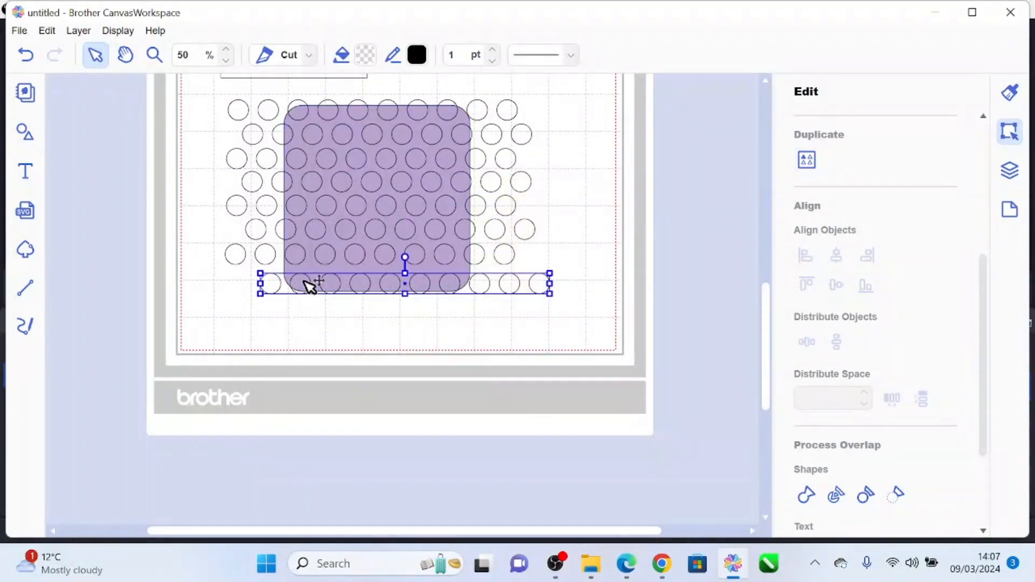
{"action": "left_click", "coordinate": [367, 55]}
{"action": "left_click", "coordinate": [421, 183]}
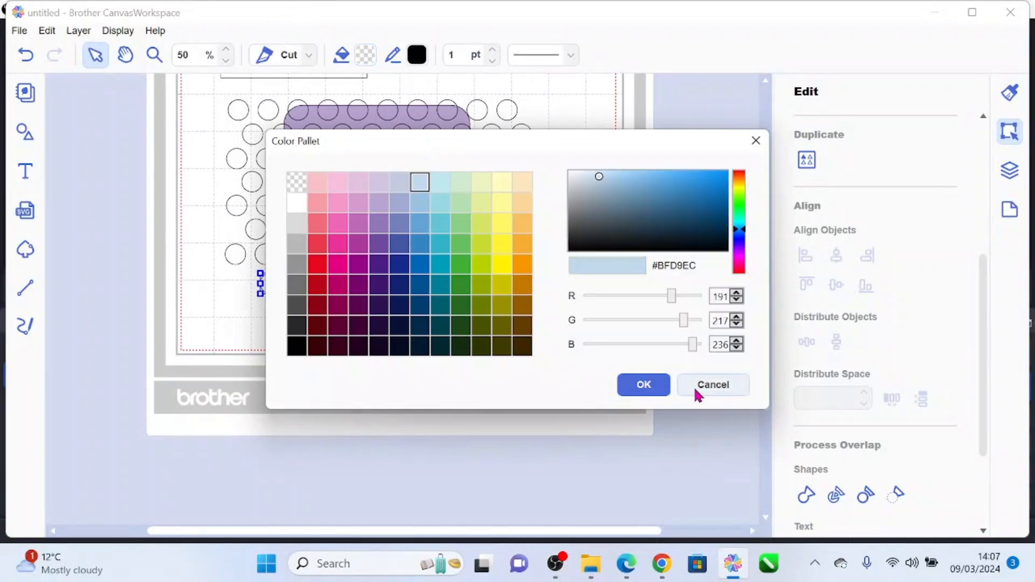
{"action": "left_click", "coordinate": [657, 392]}
{"action": "left_click", "coordinate": [355, 378]}
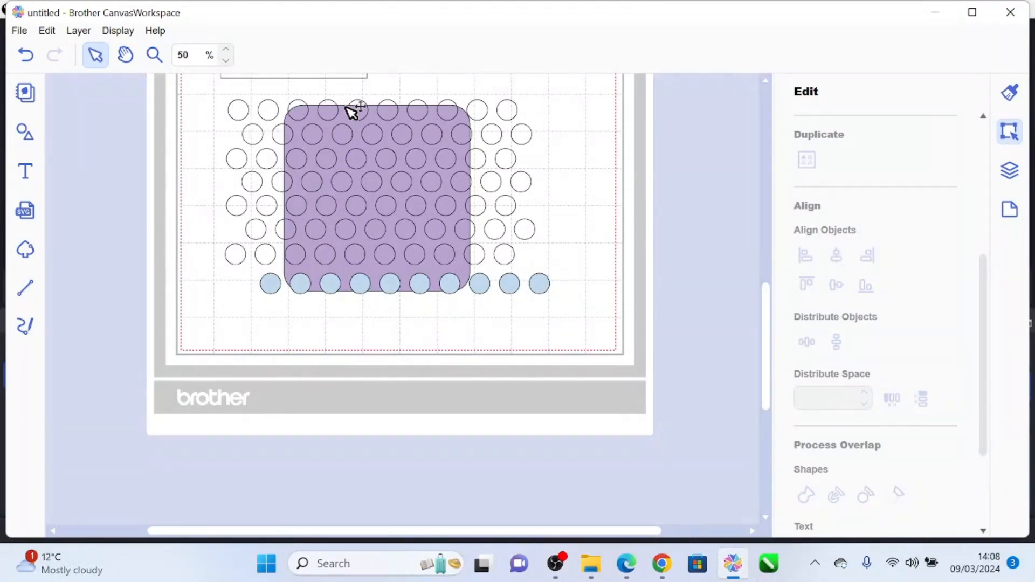
- Move the purple rounded square off the circle pattern to beside the mat and group all eight rows of circles
{"action": "left_click", "coordinate": [434, 115]}
{"action": "left_click_drag", "start_coordinate": [434, 115], "coordinate": [788, 234]}
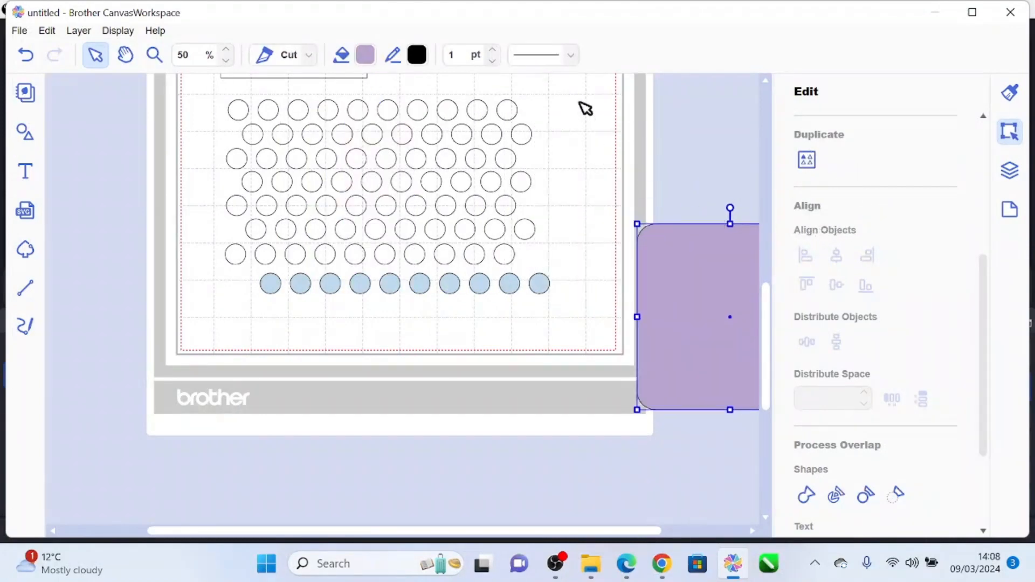
{"action": "left_click_drag", "start_coordinate": [580, 103], "coordinate": [254, 326]}
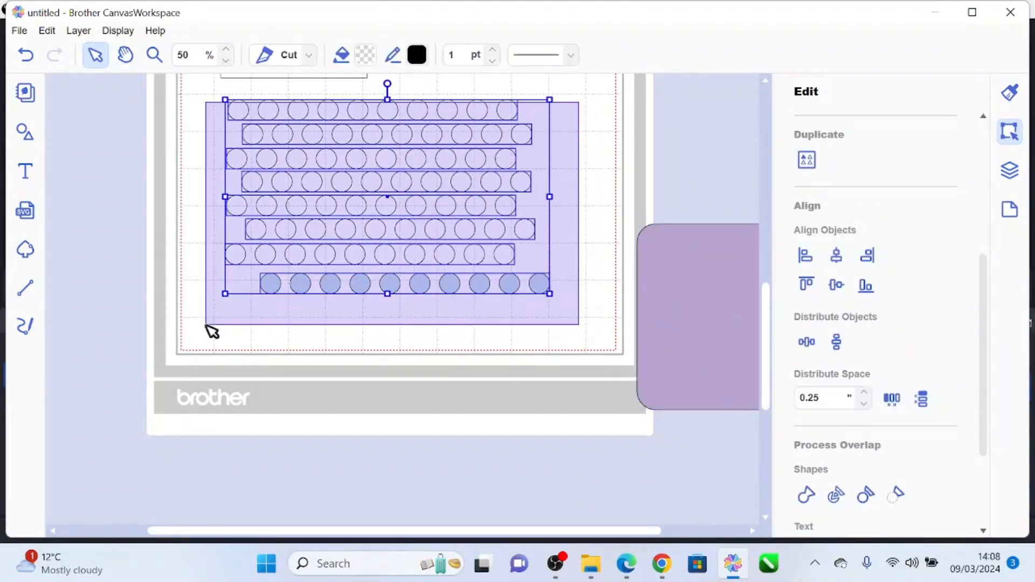
{"action": "left_click", "coordinate": [78, 31]}
{"action": "left_click", "coordinate": [81, 155]}
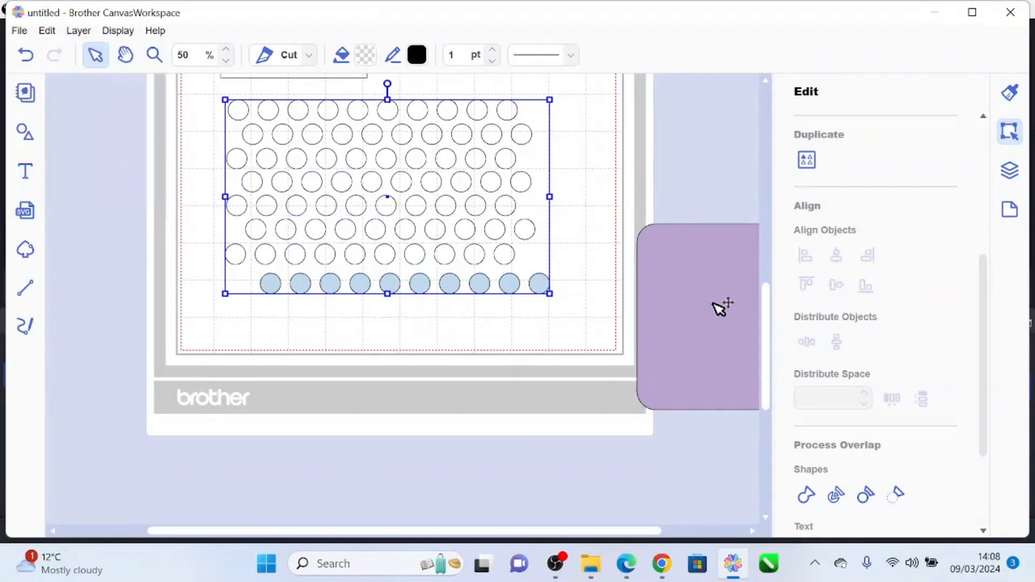
- Move the purple rounded square back over the grouped circles and scale the group down to match the square's height
{"action": "left_click_drag", "start_coordinate": [719, 307], "coordinate": [367, 193]}
{"action": "left_click", "coordinate": [529, 131]}
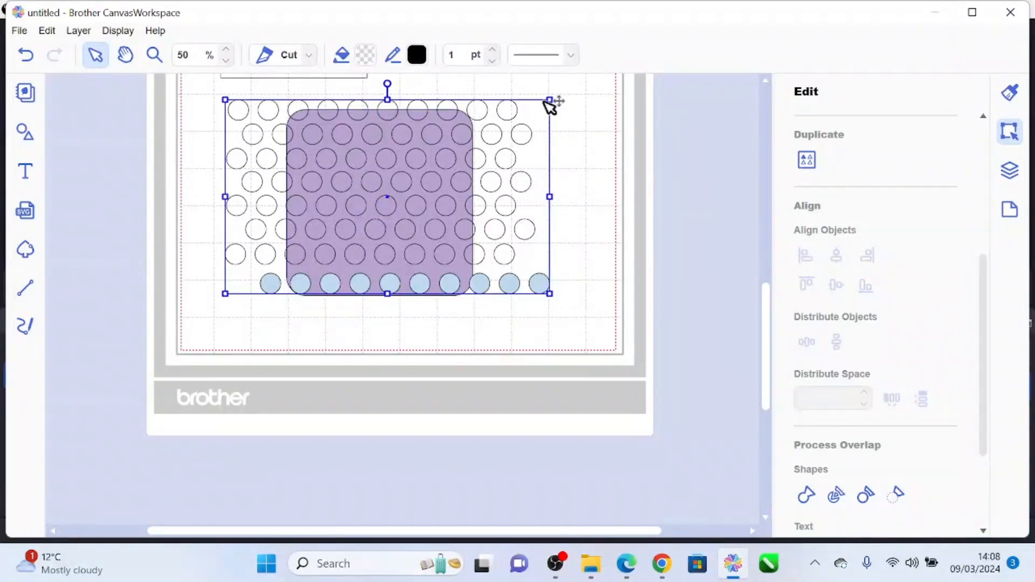
{"action": "left_click_drag", "start_coordinate": [549, 100], "coordinate": [533, 110]}
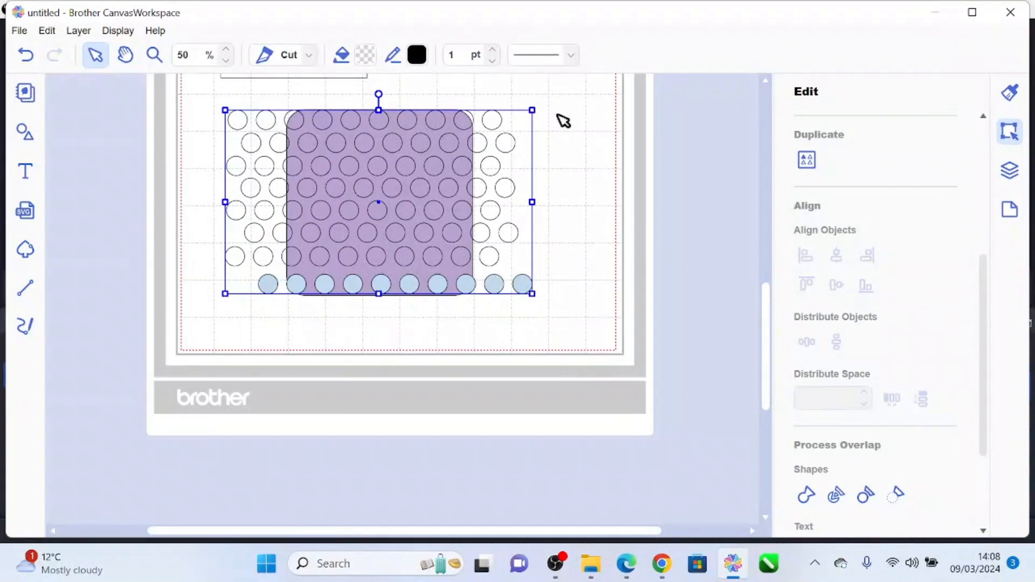
{"action": "left_click", "coordinate": [601, 162]}
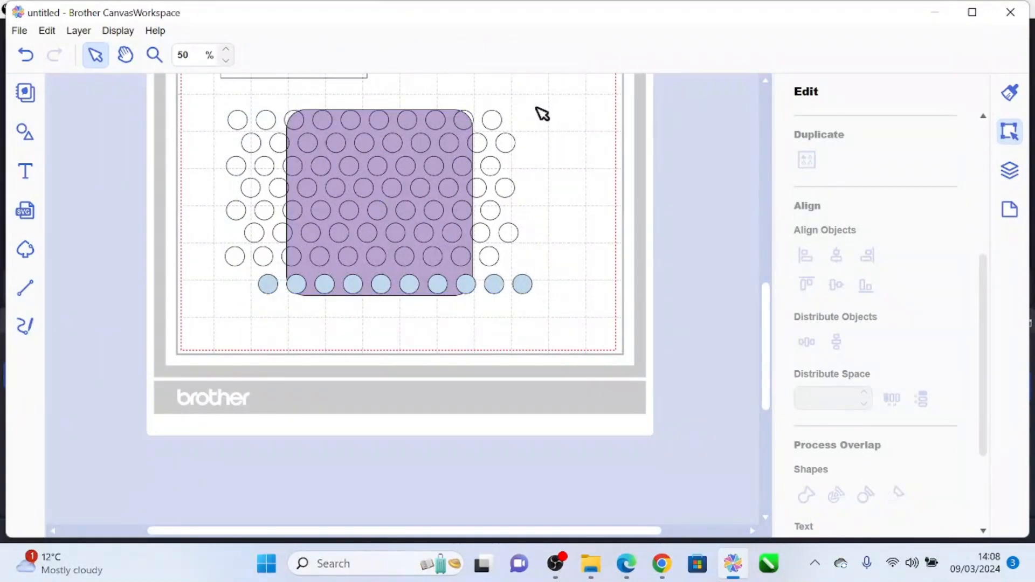
- Select the rounded square with the grouped circles and subtract the circles from the square
{"action": "left_click_drag", "start_coordinate": [541, 100], "coordinate": [197, 333]}
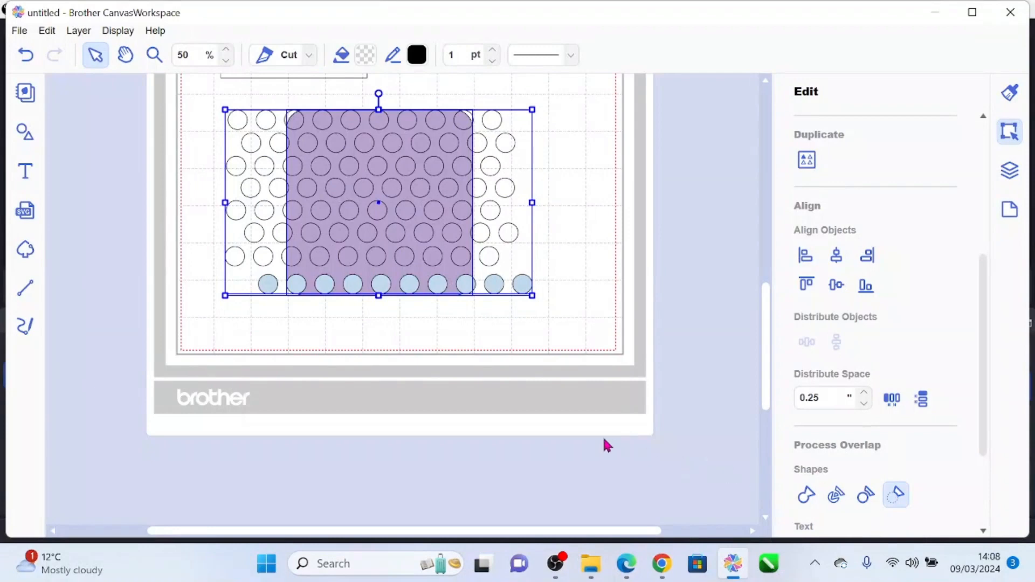
{"action": "left_click", "coordinate": [463, 336]}
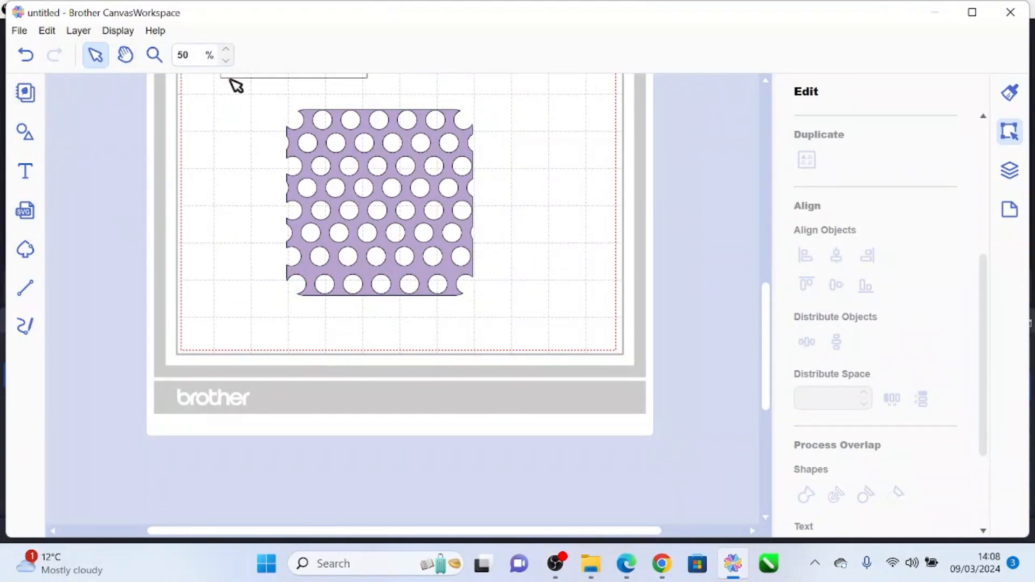
- Move the plain square from above the pattern over the perforated square and enlarge it to about 5.69 inches so it surrounds it
{"action": "left_click_drag", "start_coordinate": [237, 83], "coordinate": [294, 248]}
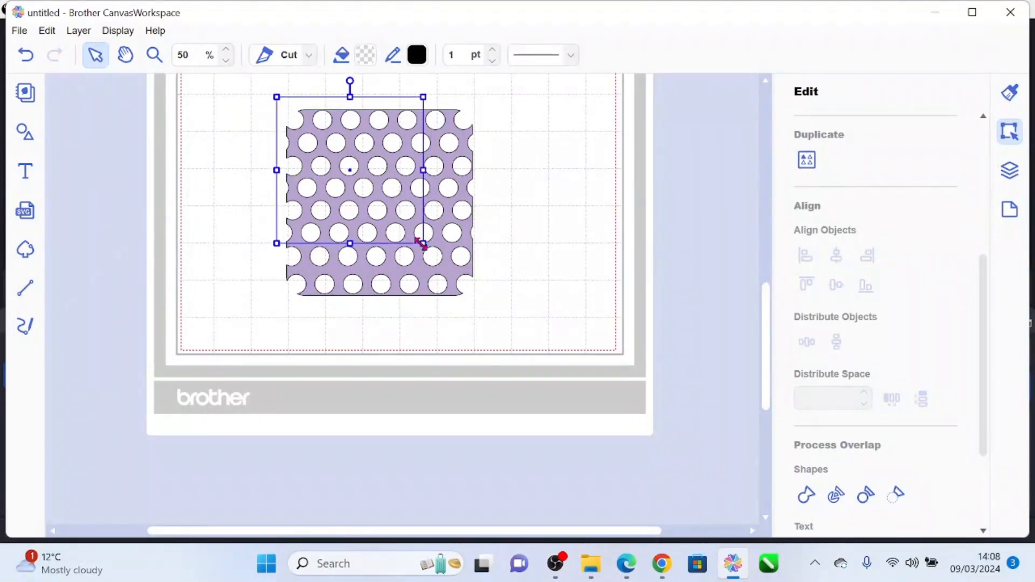
{"action": "left_click_drag", "start_coordinate": [423, 244], "coordinate": [489, 308]}
{"action": "left_click", "coordinate": [516, 126]}
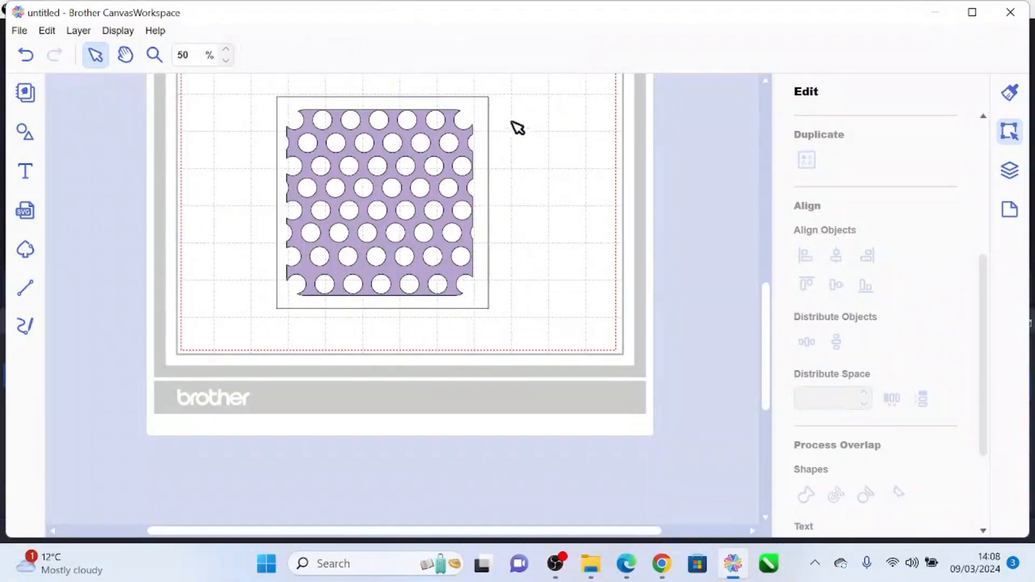
{"action": "left_click", "coordinate": [423, 105]}
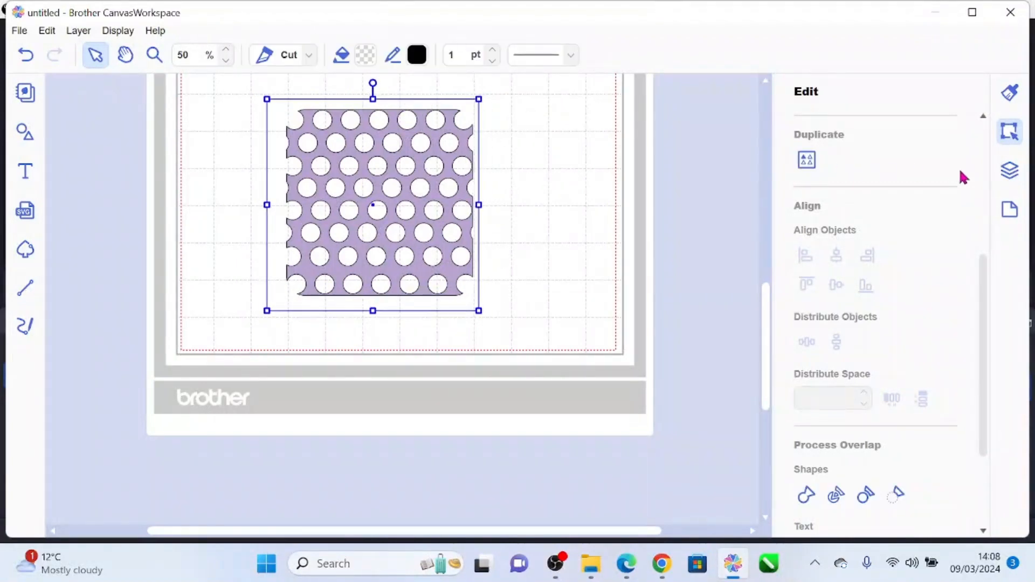
- Set the surrounding plain square's width to 6 inches with the aspect ratio maintained
{"action": "left_click", "coordinate": [984, 154]}
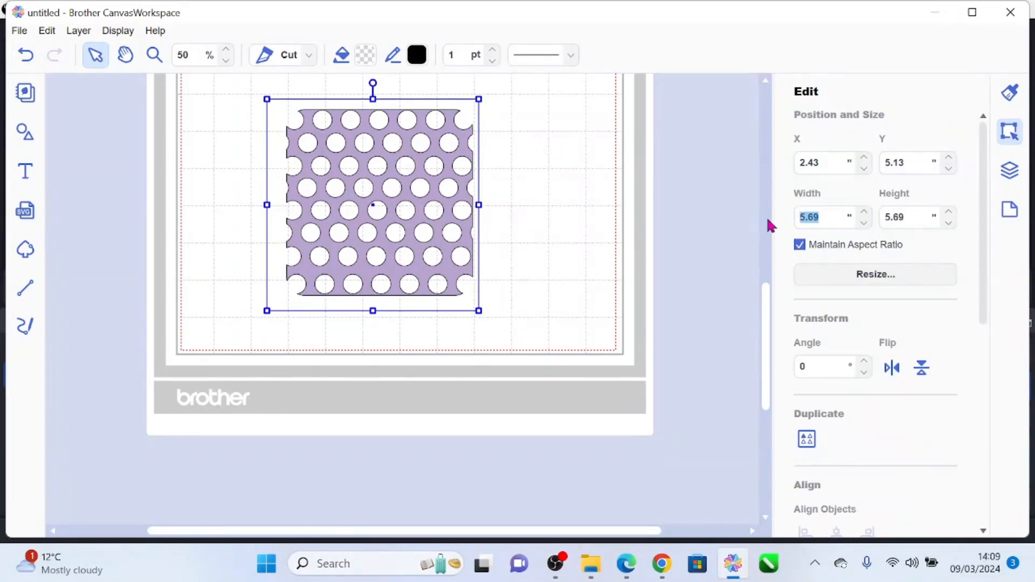
{"action": "type", "text": "6"}
{"action": "left_click", "coordinate": [522, 202]}
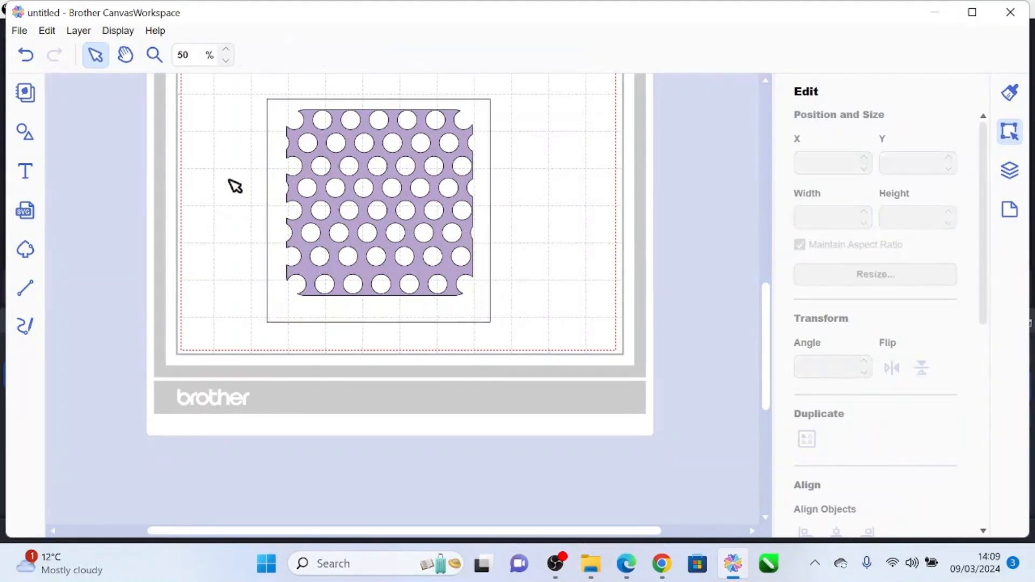
- Select the plain square and the perforated square and align their centres horizontally and vertically
{"action": "left_click_drag", "start_coordinate": [253, 117], "coordinate": [459, 262]}
{"action": "scroll", "coordinate": [856, 432], "scroll_direction": "down", "scroll_amount": 2}
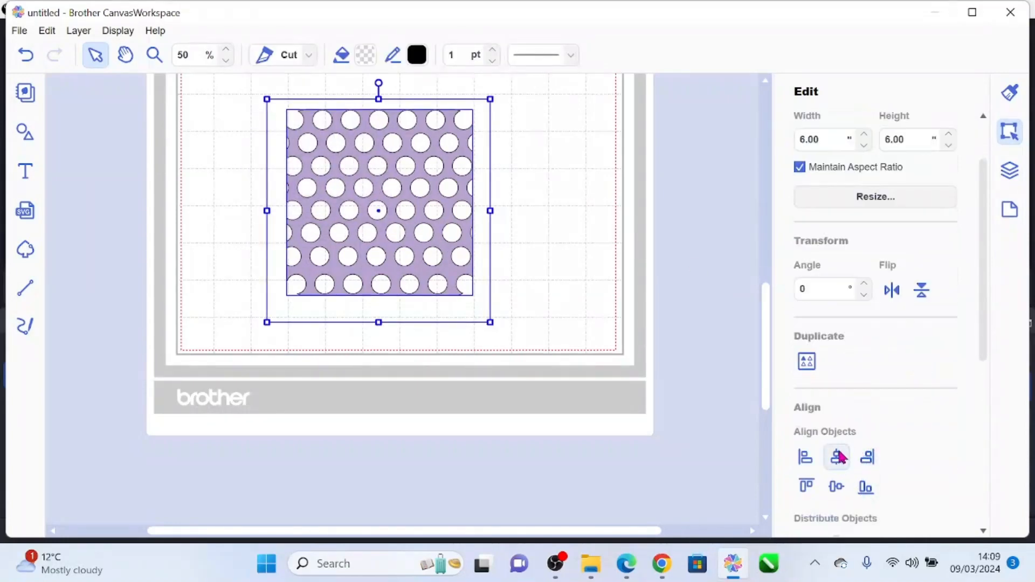
{"action": "left_click", "coordinate": [836, 458]}
{"action": "left_click", "coordinate": [836, 487]}
{"action": "left_click", "coordinate": [568, 294]}
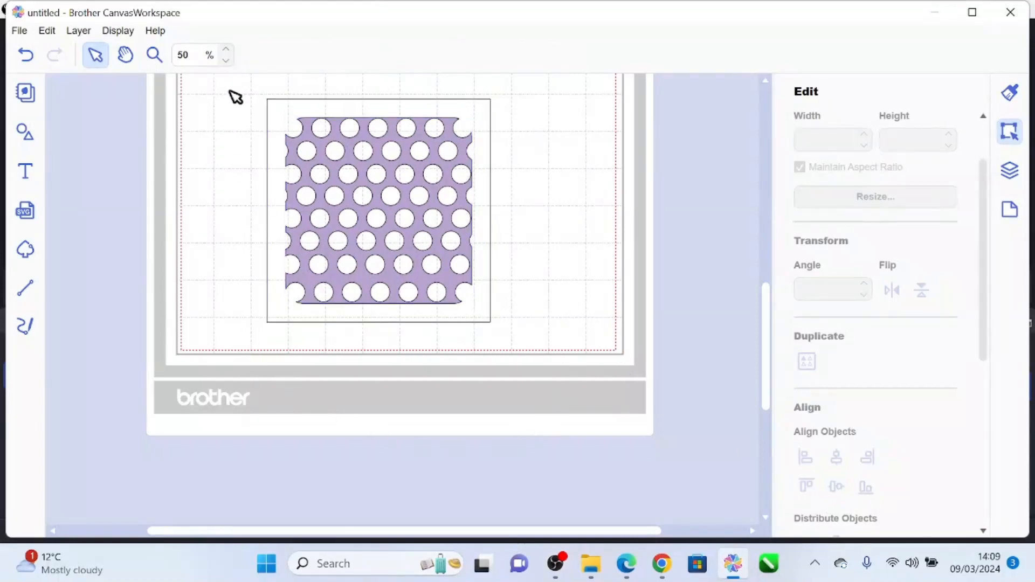
- Create an inward offset line from the 6-inch outer square with 0.20-inch spacing and bevel corners, leaving the original line as is
{"action": "left_click", "coordinate": [390, 156]}
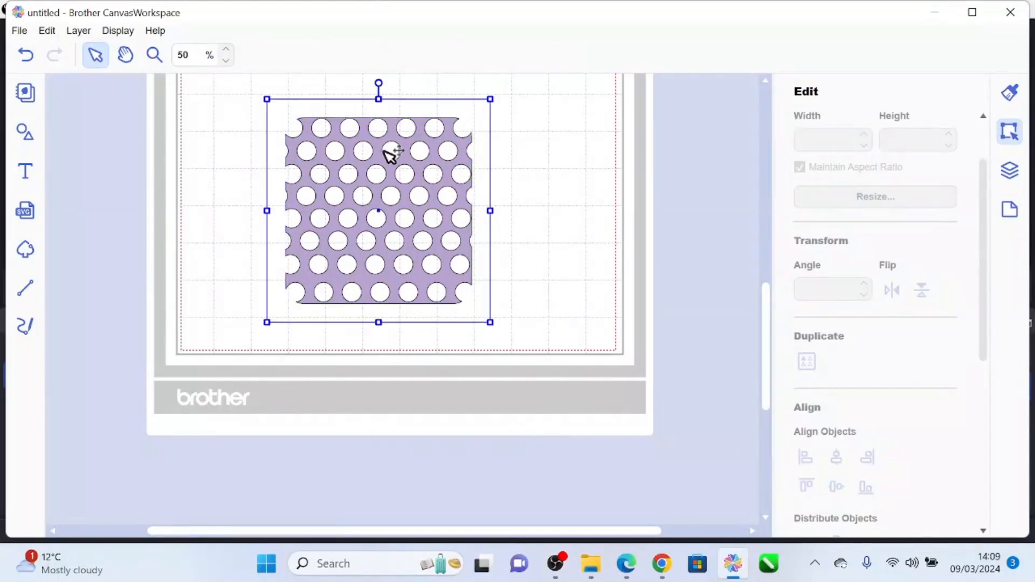
{"action": "double_click", "coordinate": [363, 111]}
{"action": "left_click", "coordinate": [543, 118]}
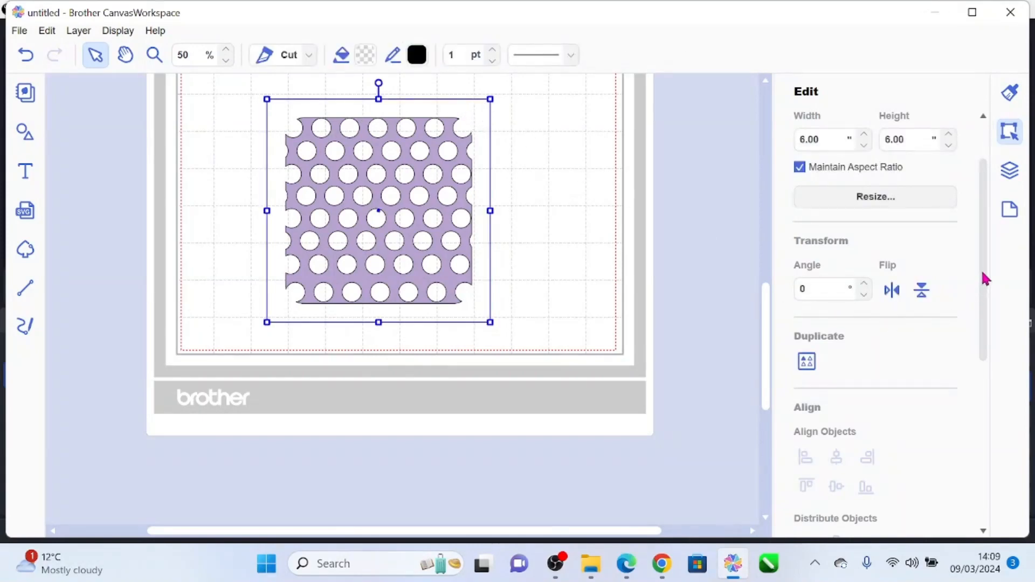
{"action": "left_click_drag", "start_coordinate": [985, 279], "coordinate": [1023, 466]}
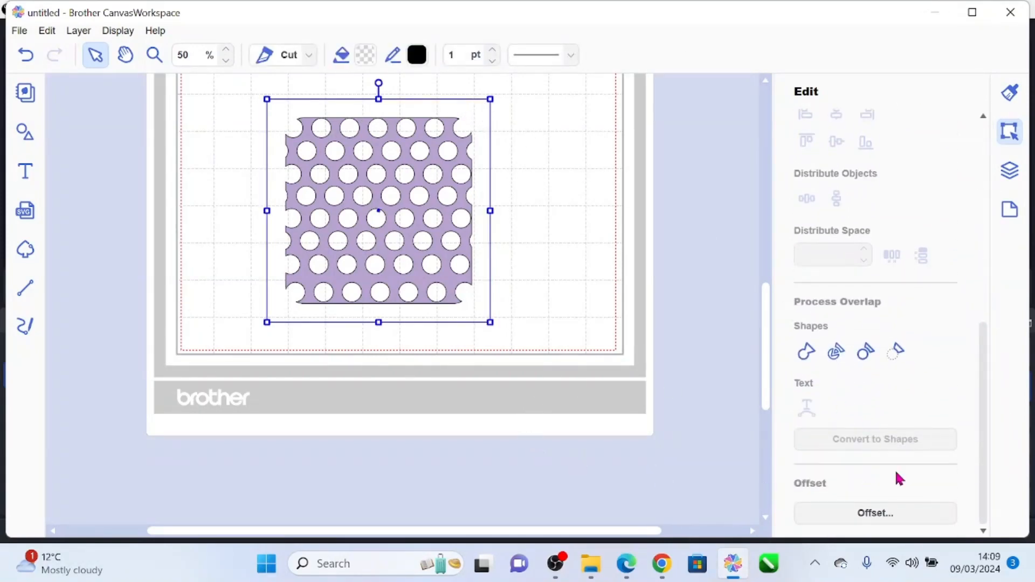
{"action": "left_click", "coordinate": [885, 514]}
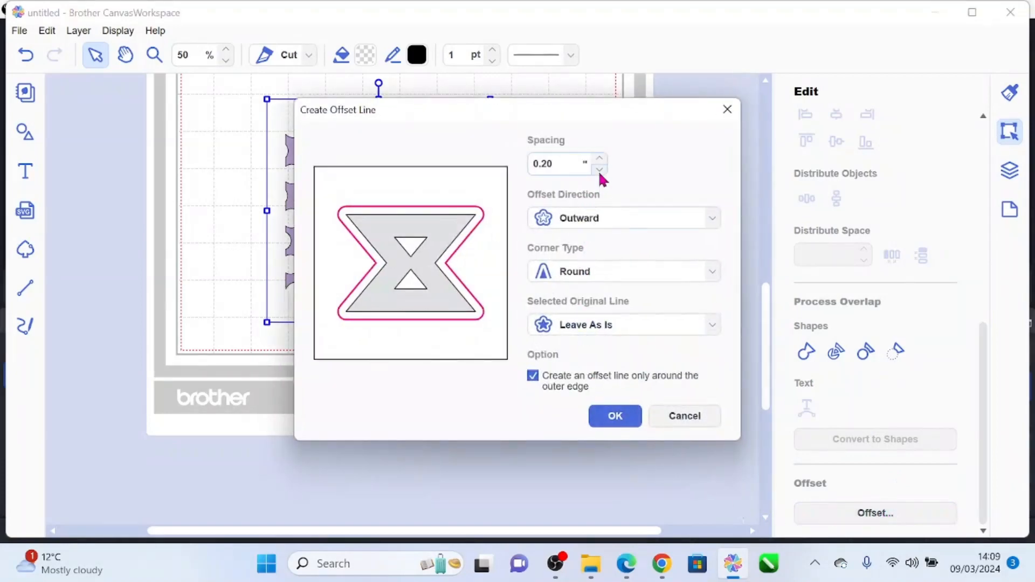
{"action": "left_click", "coordinate": [593, 219]}
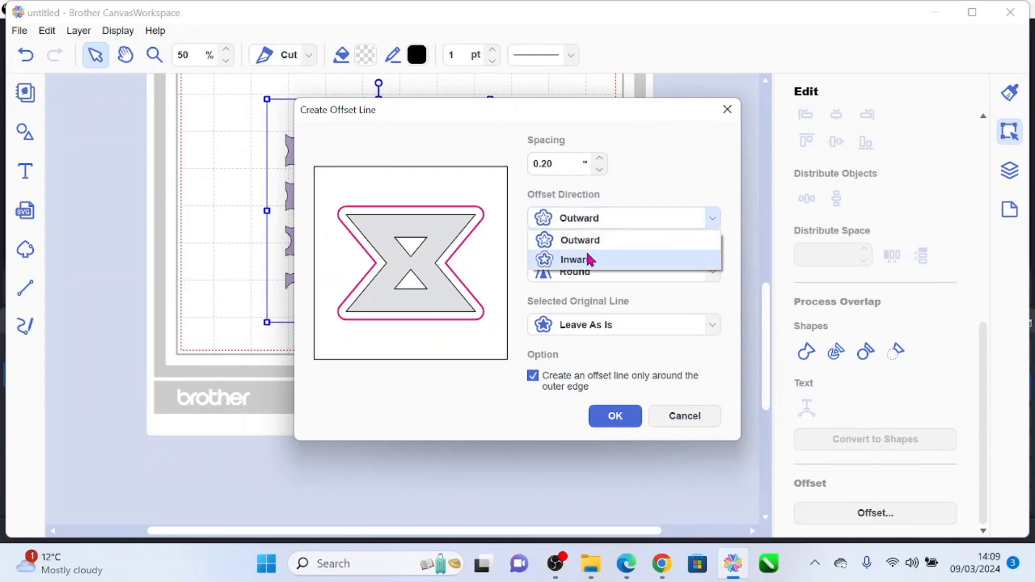
{"action": "left_click", "coordinate": [590, 261]}
{"action": "left_click", "coordinate": [615, 274]}
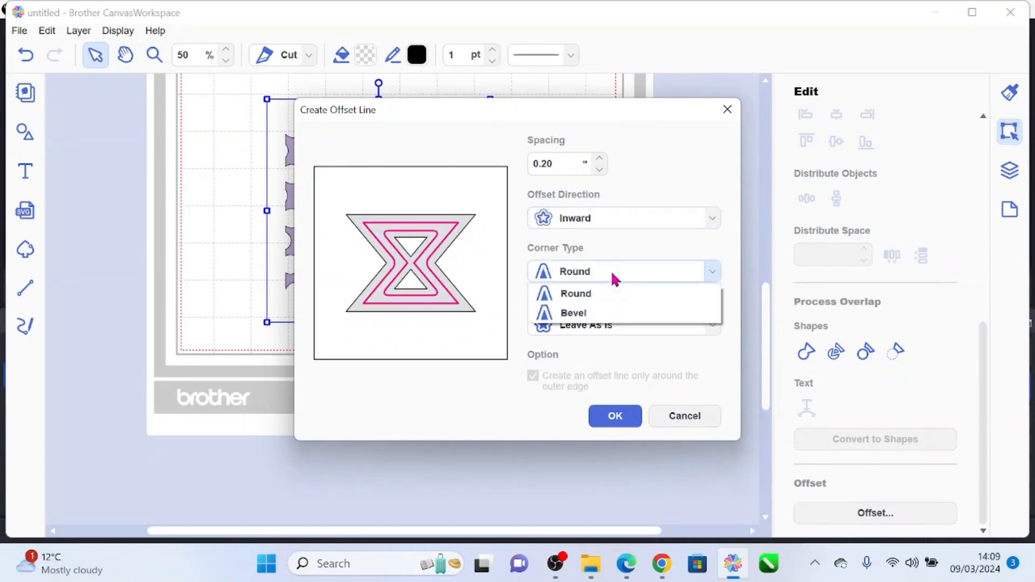
{"action": "left_click", "coordinate": [586, 311]}
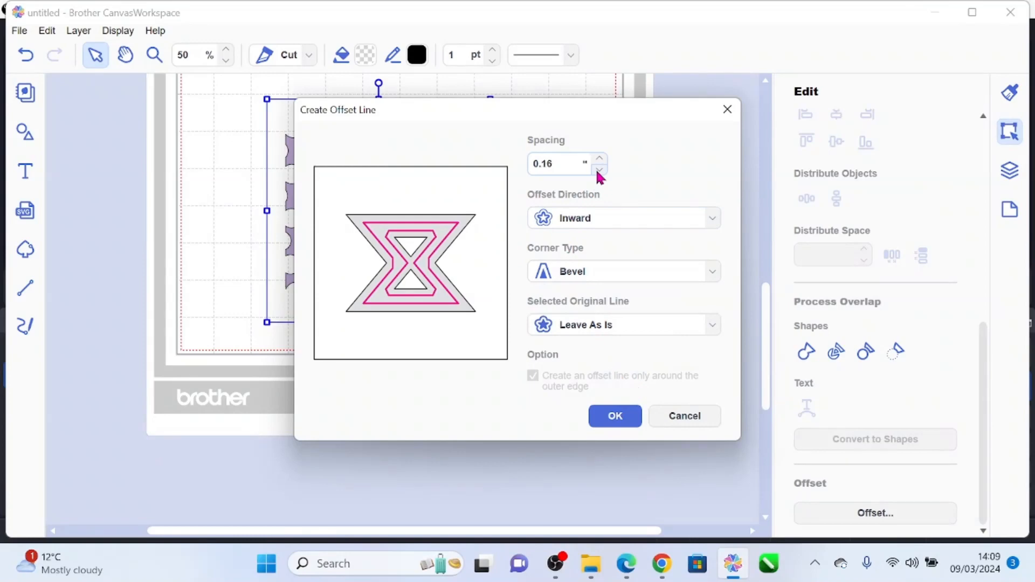
{"action": "left_click", "coordinate": [639, 422]}
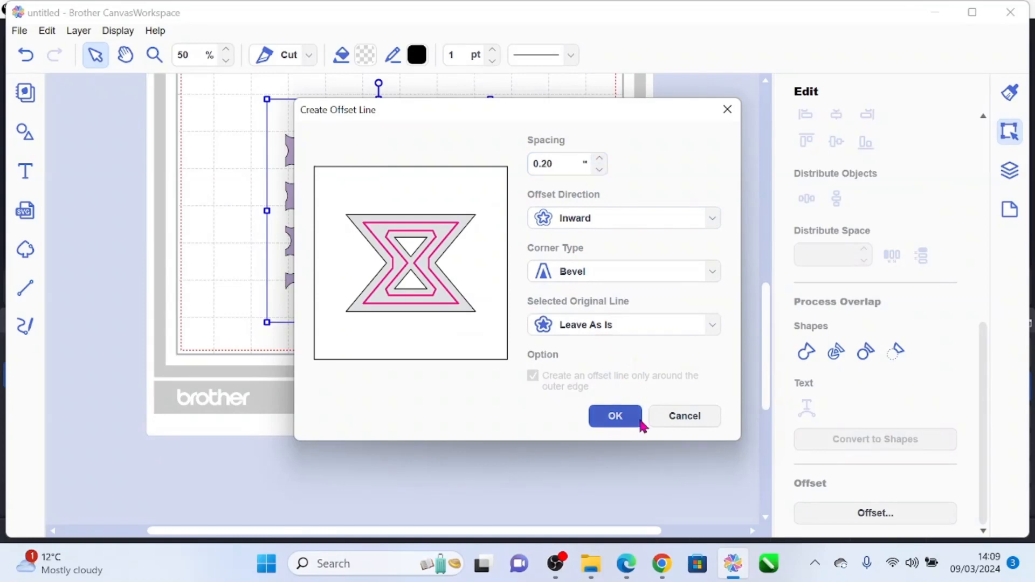
{"action": "left_click", "coordinate": [557, 218]}
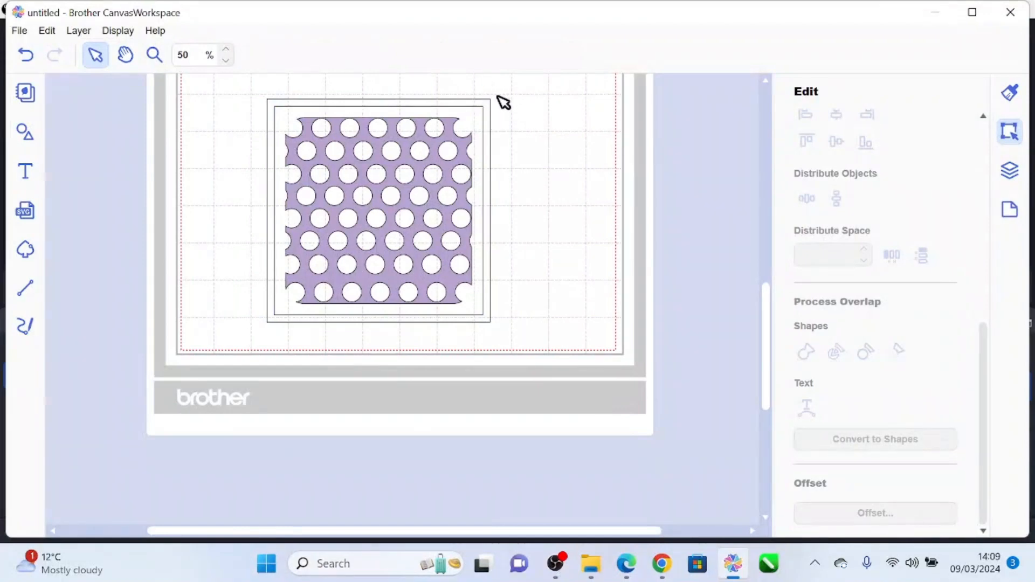
- Fill the inner offset square with pink #F499CC and send it behind the perforated square
{"action": "left_click_drag", "start_coordinate": [497, 96], "coordinate": [481, 153]}
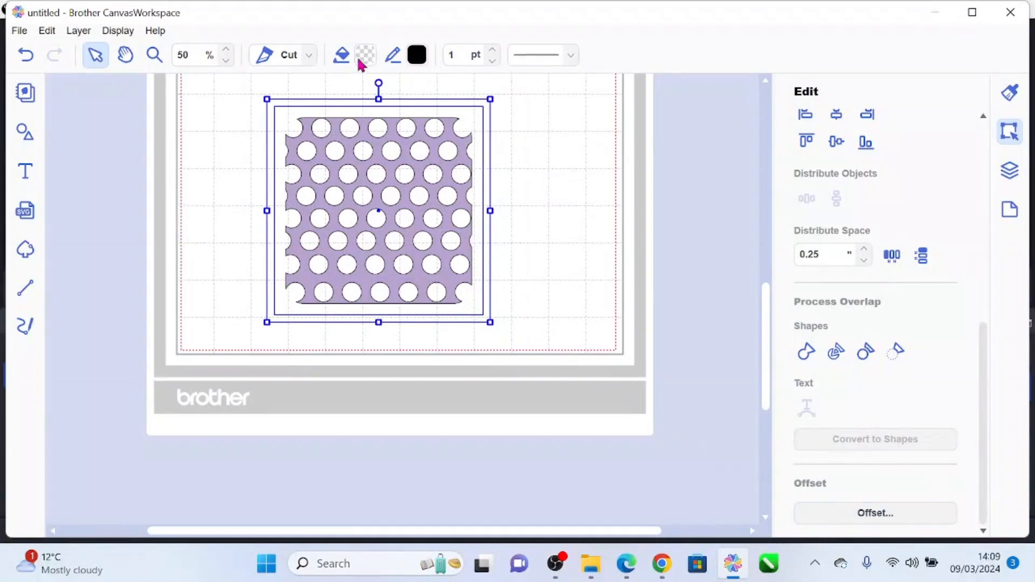
{"action": "left_click", "coordinate": [580, 107]}
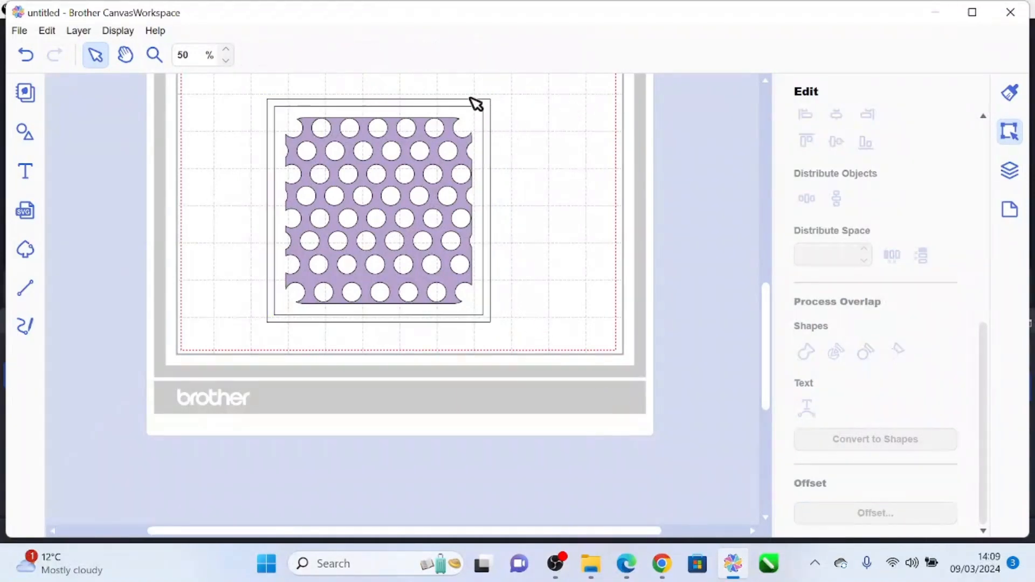
{"action": "left_click", "coordinate": [455, 112]}
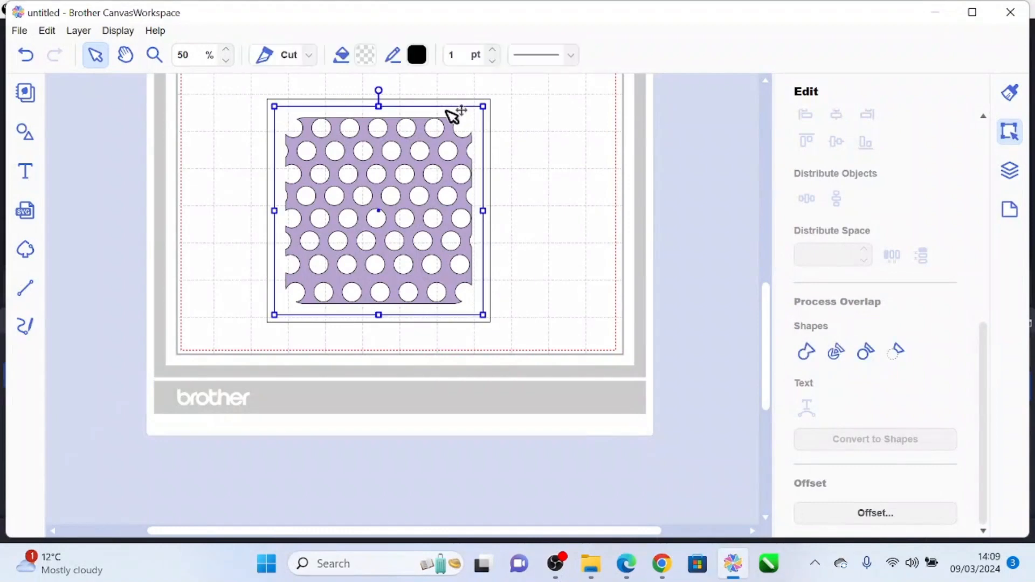
{"action": "left_click", "coordinate": [370, 61]}
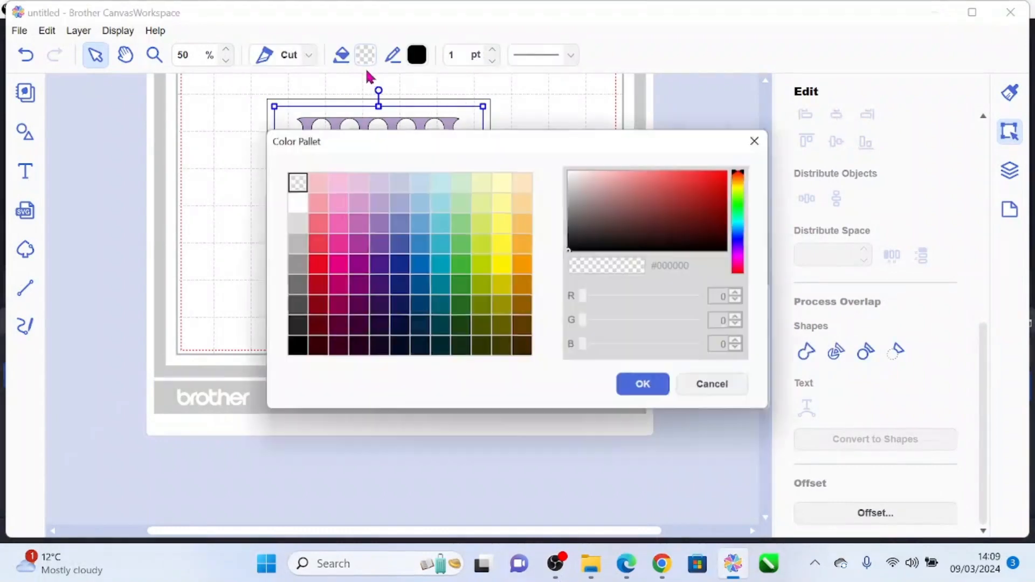
{"action": "left_click", "coordinate": [337, 205]}
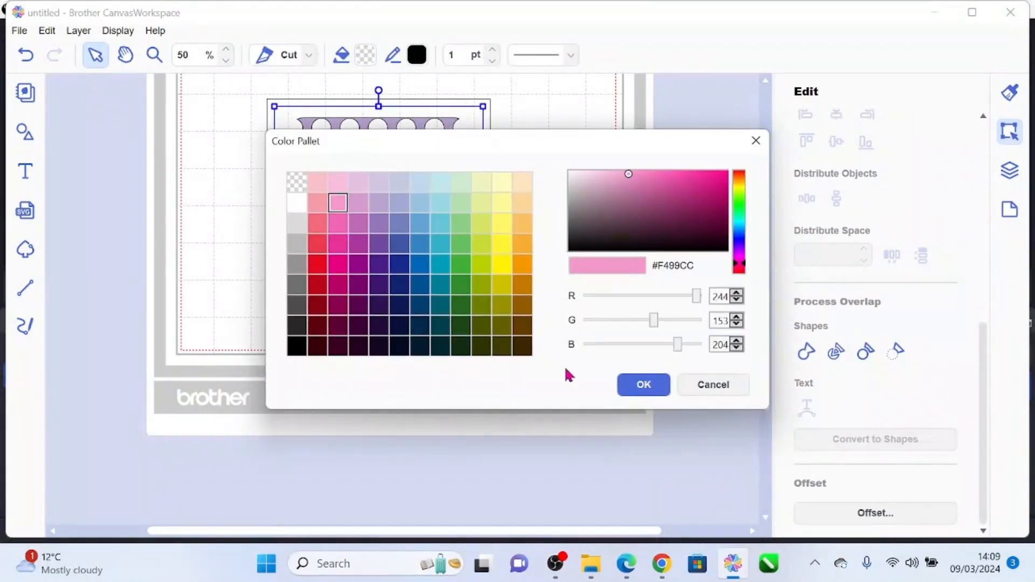
{"action": "left_click", "coordinate": [628, 384]}
{"action": "left_click", "coordinate": [78, 30]}
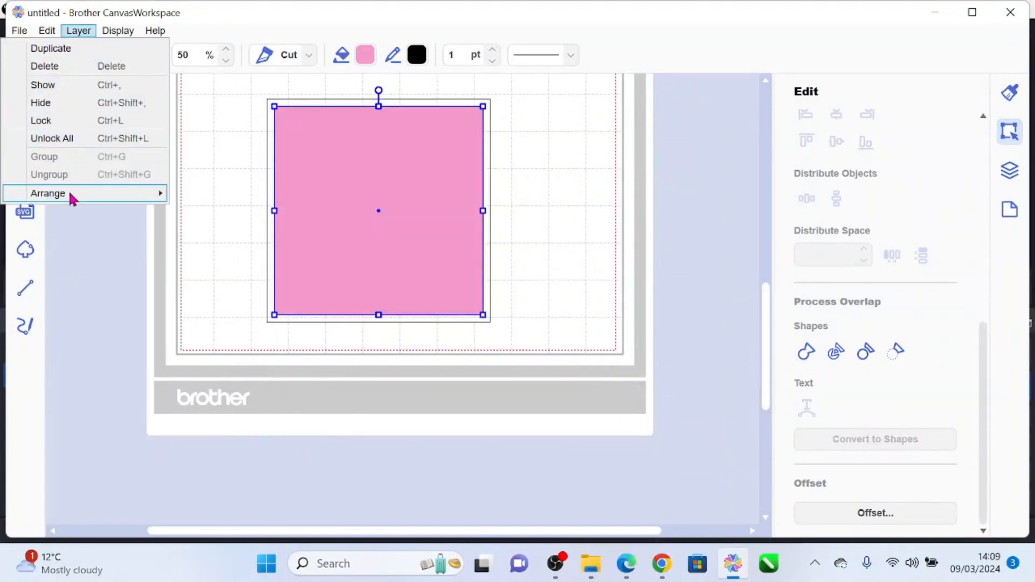
{"action": "mouse_move", "coordinate": [69, 193]}
{"action": "left_click", "coordinate": [205, 247]}
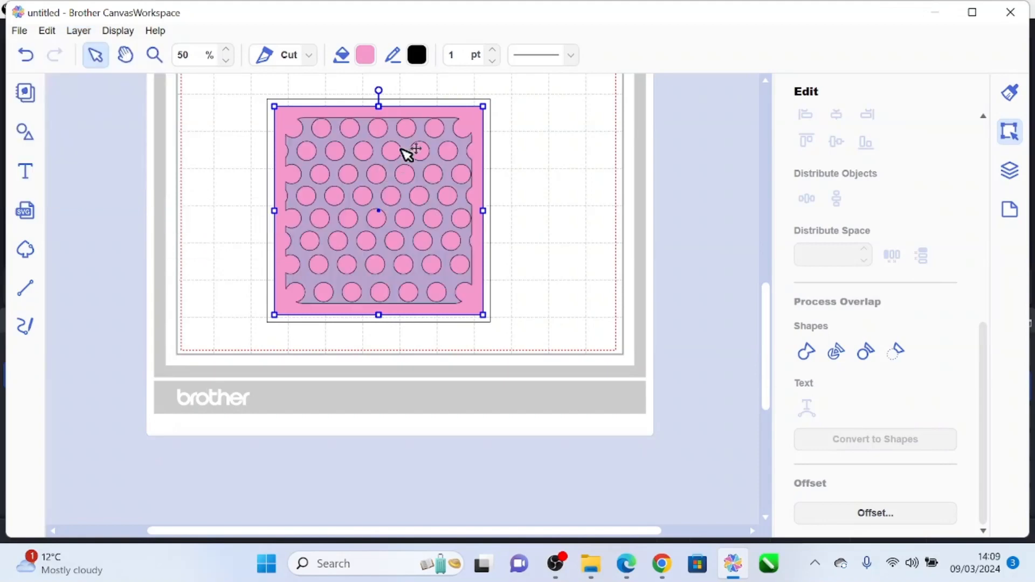
- Move the outer square and the pink inner square sideways off the perforated square
{"action": "key", "text": "ctrl+a"}
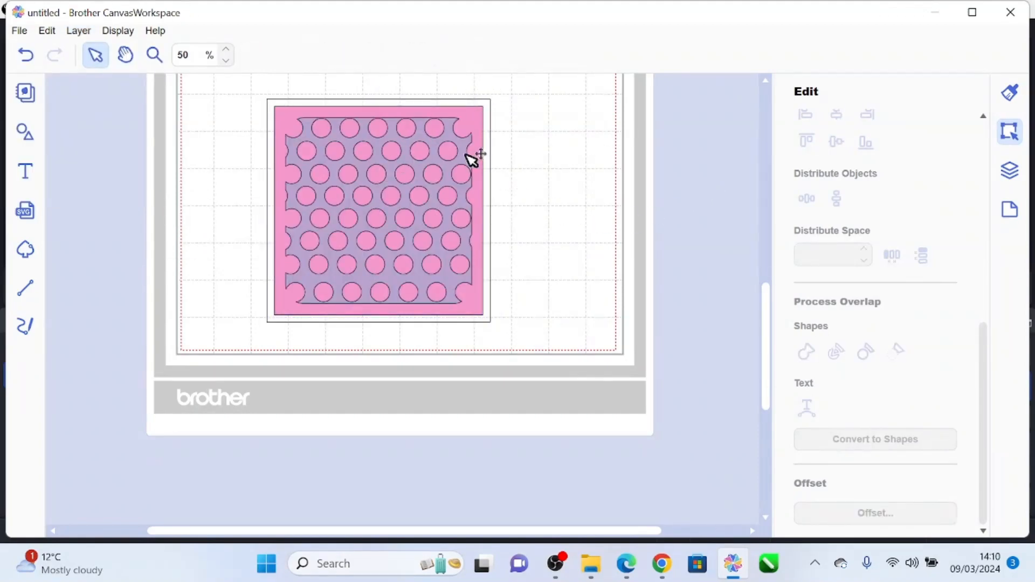
{"action": "left_click", "coordinate": [434, 131]}
{"action": "left_click_drag", "start_coordinate": [435, 133], "coordinate": [651, 120]}
{"action": "left_click_drag", "start_coordinate": [466, 115], "coordinate": [647, 111]}
- Align the centres of the outer and pink squares vertically and horizontally, moving the perforated square clear of them
{"action": "left_click_drag", "start_coordinate": [731, 114], "coordinate": [697, 238]}
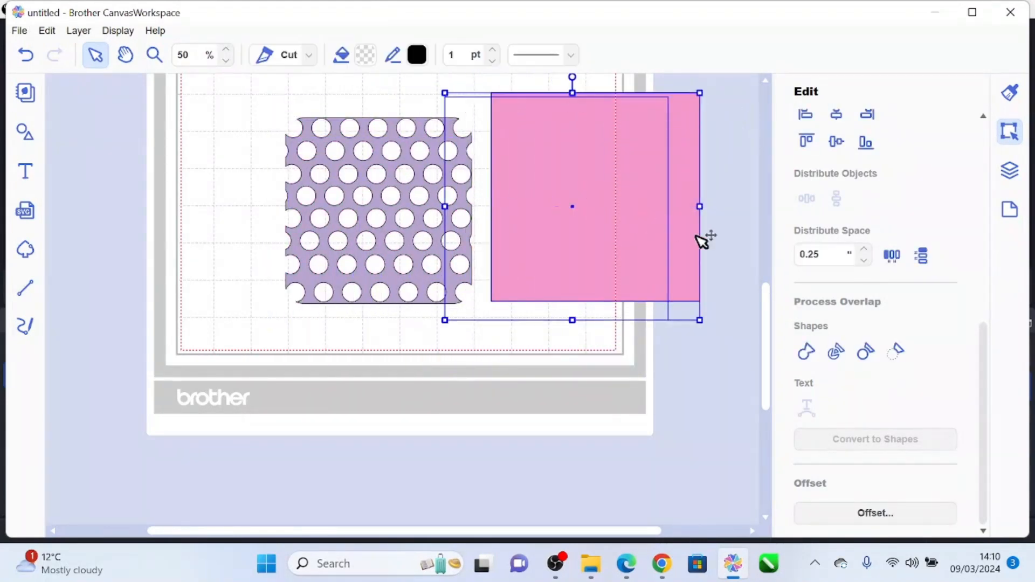
{"action": "left_click", "coordinate": [836, 152]}
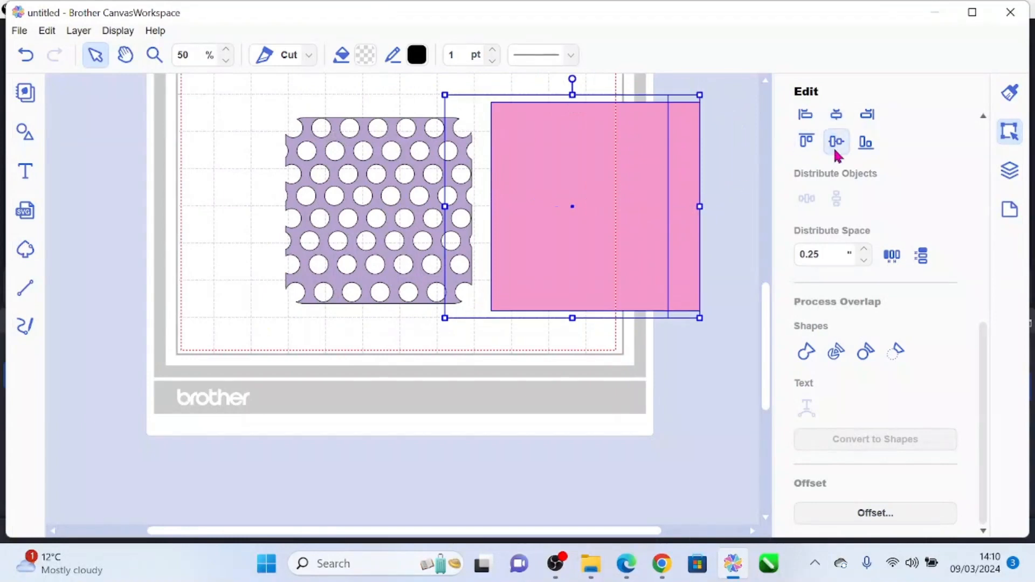
{"action": "left_click", "coordinate": [359, 124]}
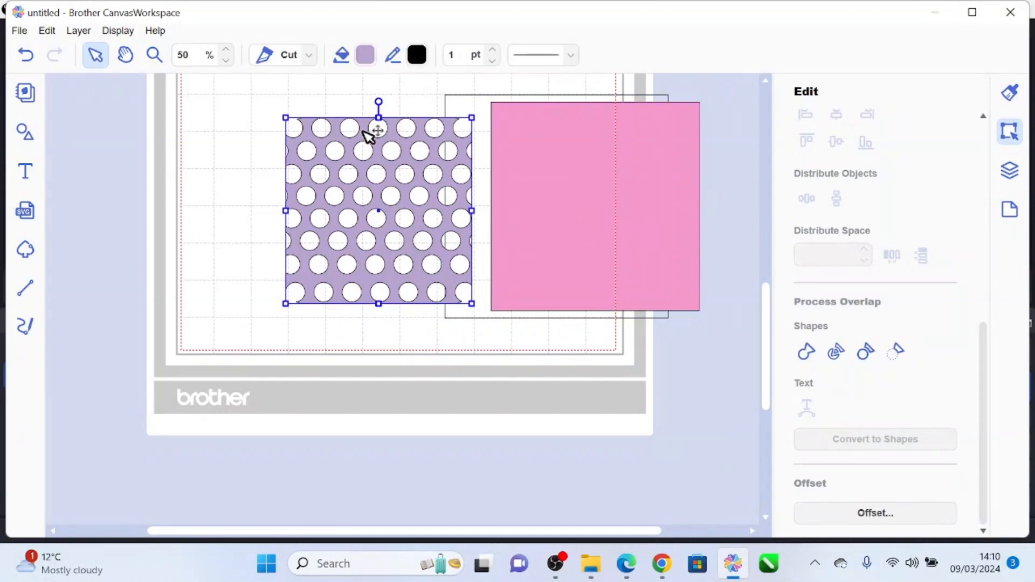
{"action": "left_click_drag", "start_coordinate": [369, 136], "coordinate": [280, 173]}
{"action": "left_click_drag", "start_coordinate": [414, 89], "coordinate": [738, 373]}
{"action": "left_click", "coordinate": [839, 112]}
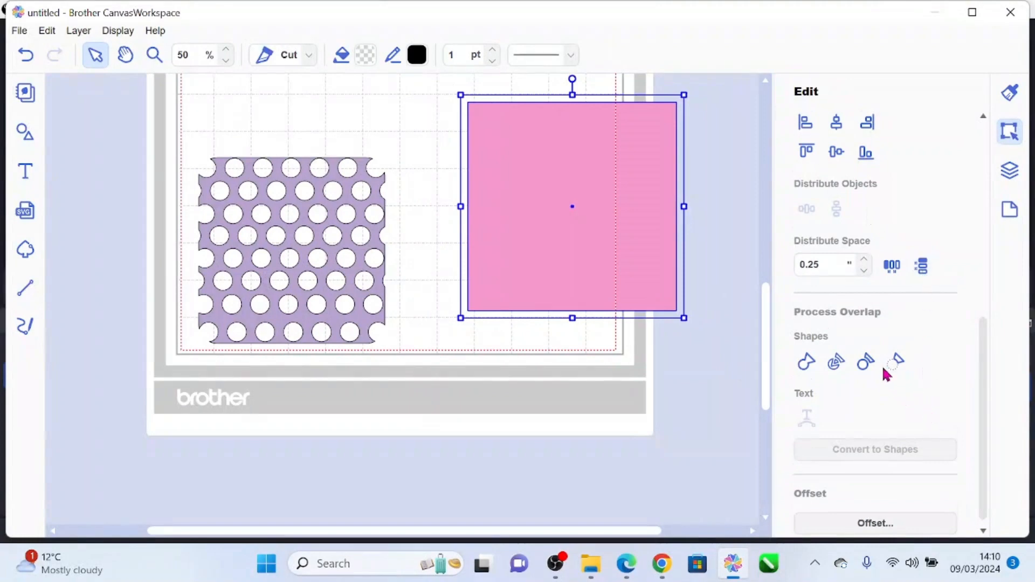
- Cut the inner square out of the outer one to make a single hollow frame, and fill it with light pink #F8BFDF
{"action": "double_click", "coordinate": [479, 102]}
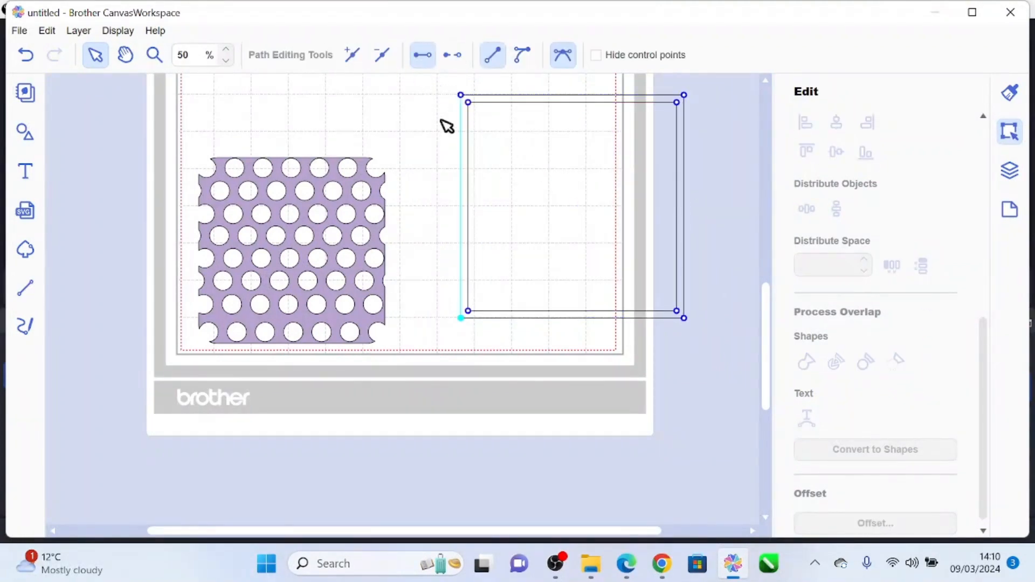
{"action": "left_click", "coordinate": [464, 118]}
{"action": "left_click", "coordinate": [468, 110]}
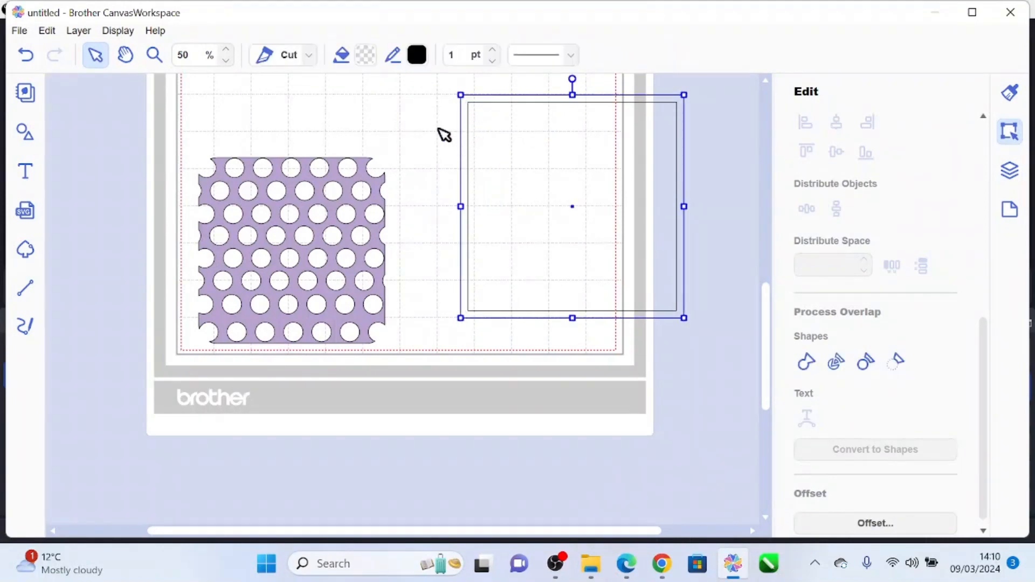
{"action": "left_click", "coordinate": [361, 58]}
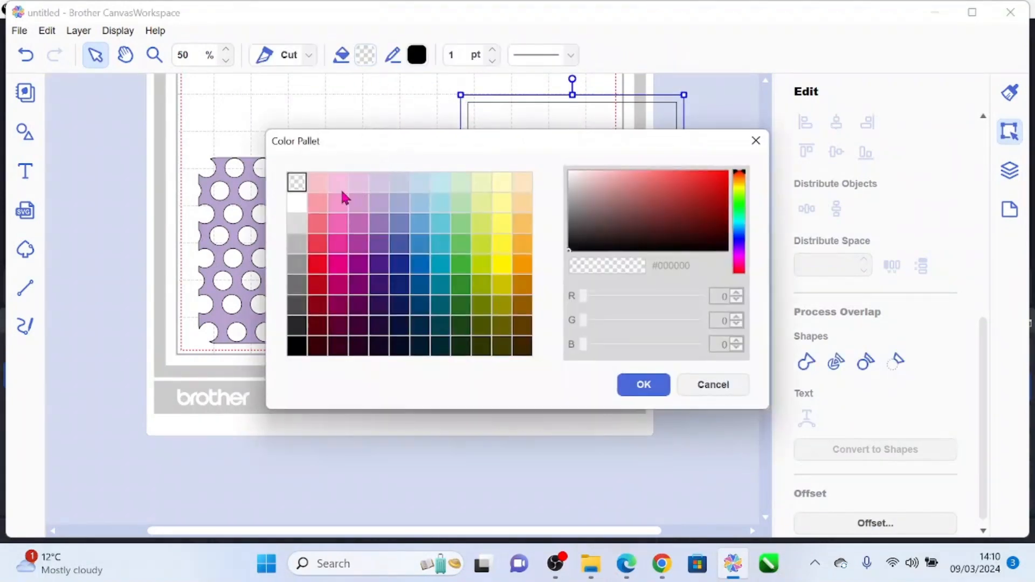
{"action": "left_click", "coordinate": [338, 182]}
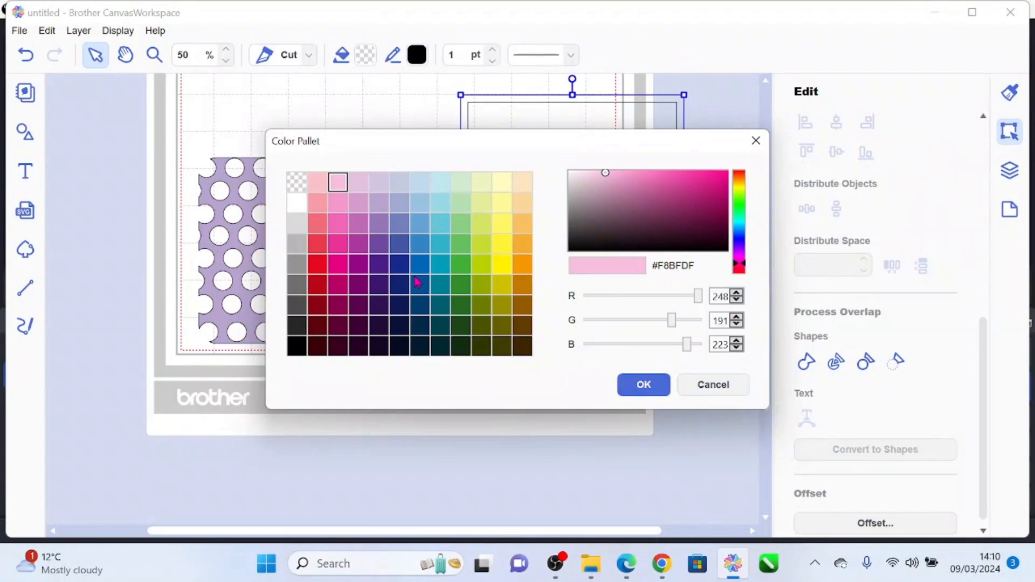
{"action": "left_click", "coordinate": [638, 385]}
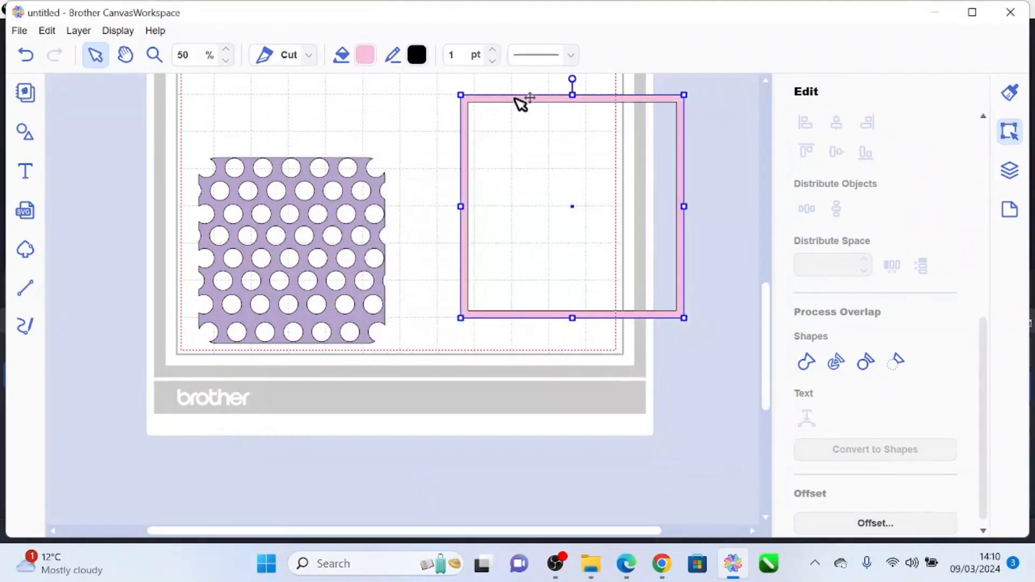
- Move the pink frame over the perforated square and enlarge the perforated square until its edges overlap the frame's inner border
{"action": "left_click_drag", "start_coordinate": [514, 98], "coordinate": [265, 128]}
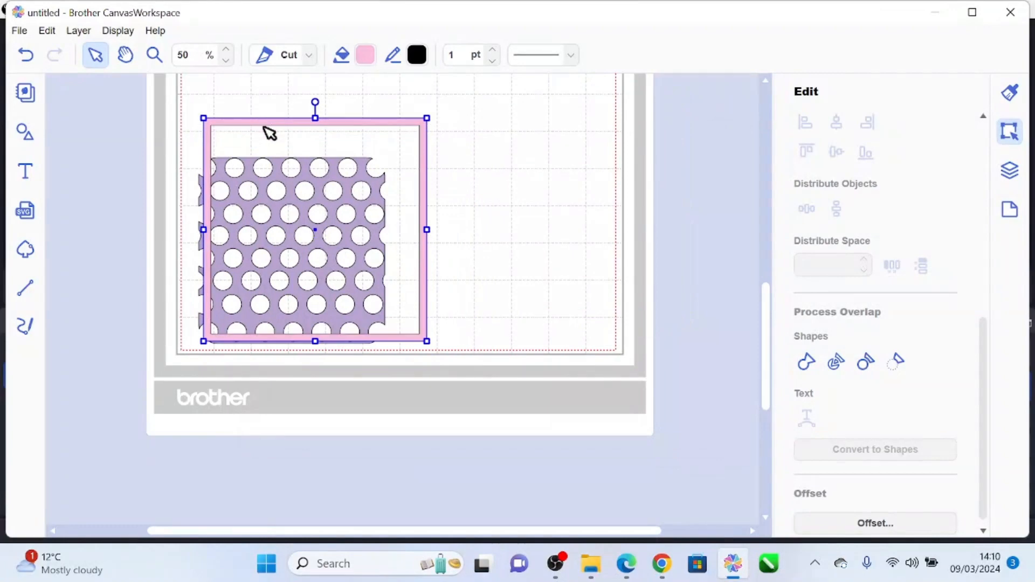
{"action": "left_click", "coordinate": [296, 162]}
{"action": "key", "text": "ctrl+a"}
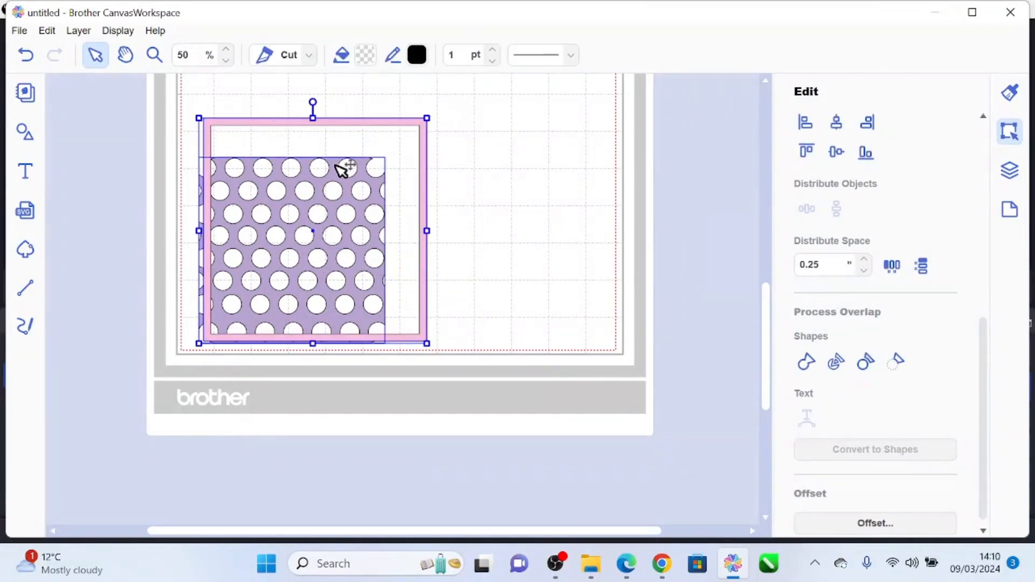
{"action": "left_click_drag", "start_coordinate": [342, 171], "coordinate": [402, 115]}
{"action": "left_click", "coordinate": [507, 151]}
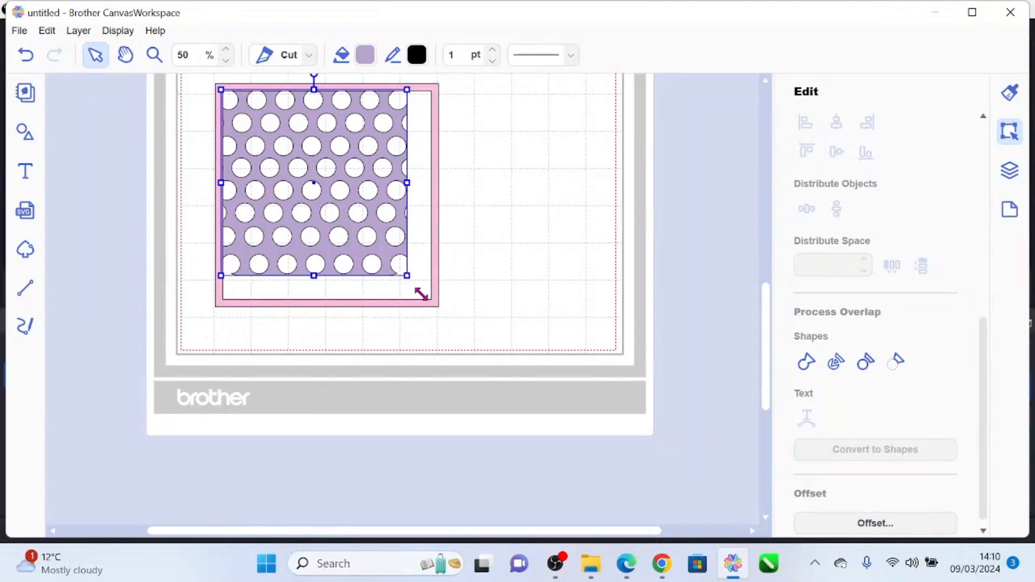
{"action": "left_click_drag", "start_coordinate": [421, 294], "coordinate": [436, 312]}
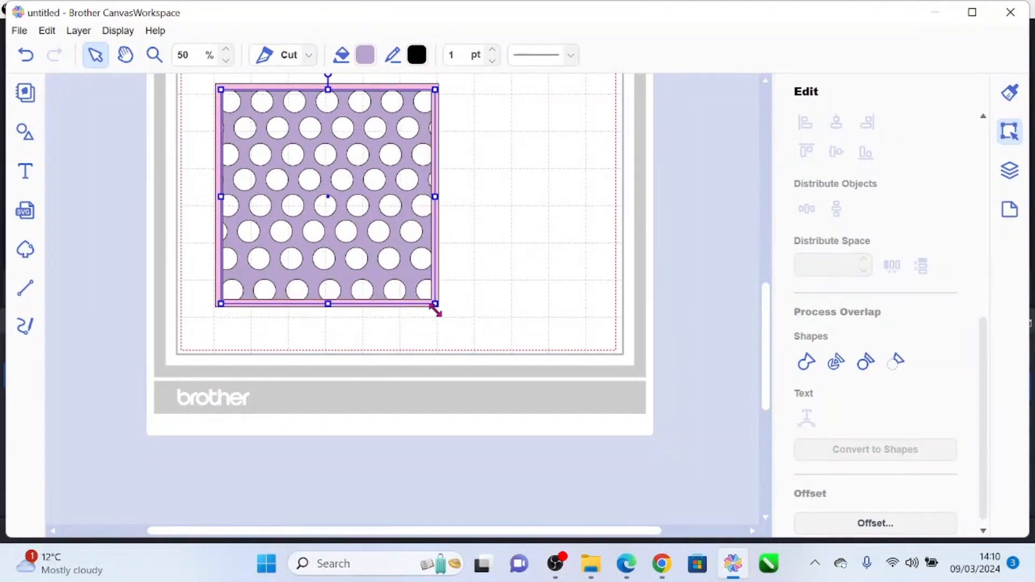
{"action": "left_click", "coordinate": [484, 246]}
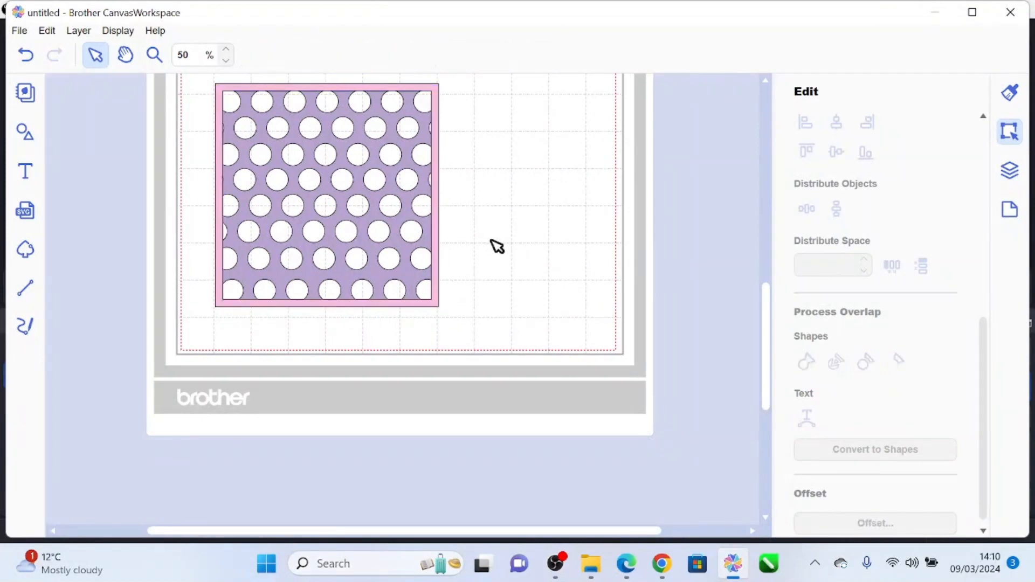
- Align the centres of the frame and the perforated square horizontally and vertically
{"action": "left_click_drag", "start_coordinate": [203, 81], "coordinate": [474, 344]}
{"action": "left_click", "coordinate": [836, 121]}
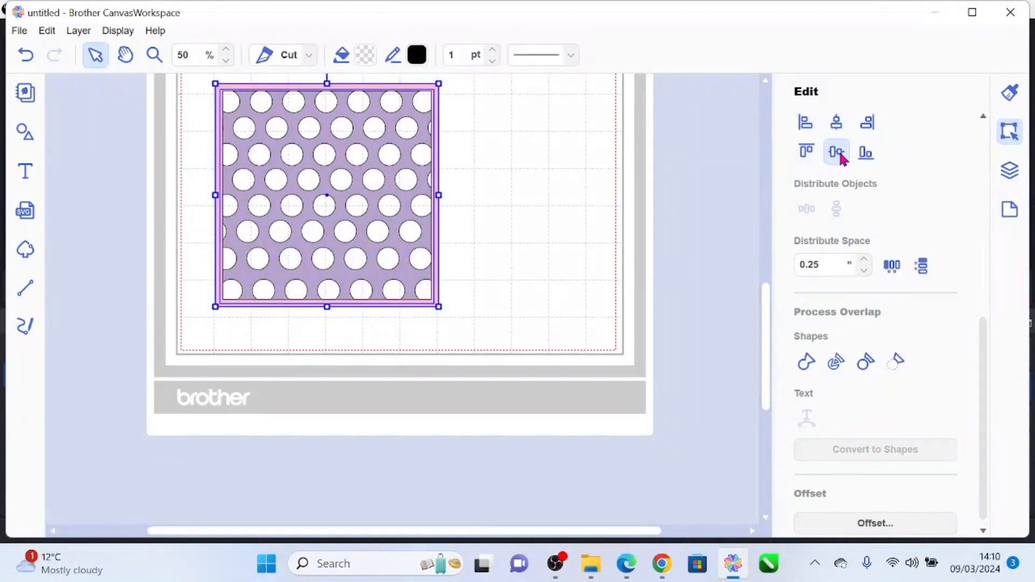
{"action": "left_click", "coordinate": [836, 152]}
{"action": "left_click", "coordinate": [563, 220]}
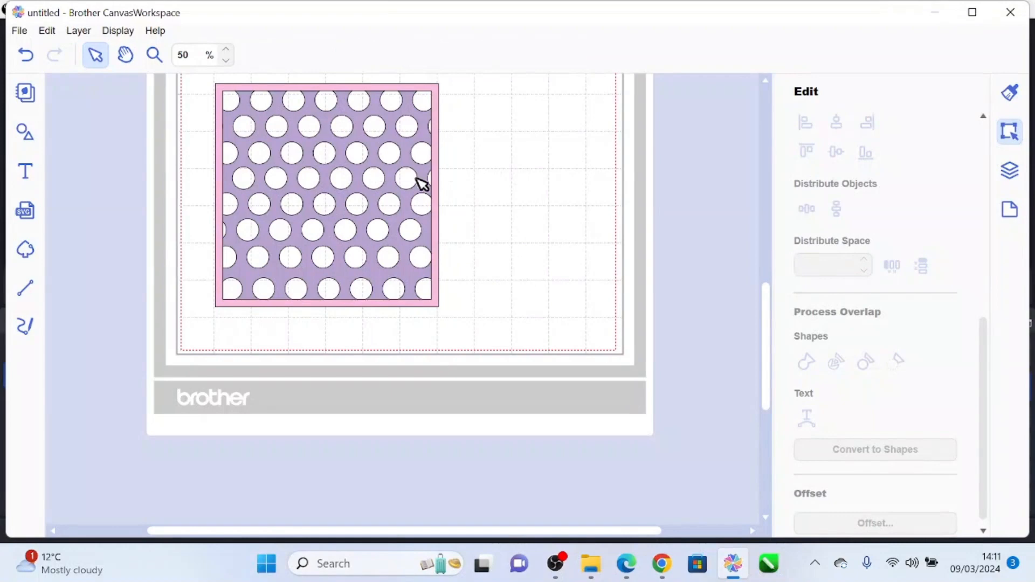
- Weld the frame and the perforated square into one shape and move it slightly down the mat
{"action": "left_click_drag", "start_coordinate": [451, 82], "coordinate": [183, 372]}
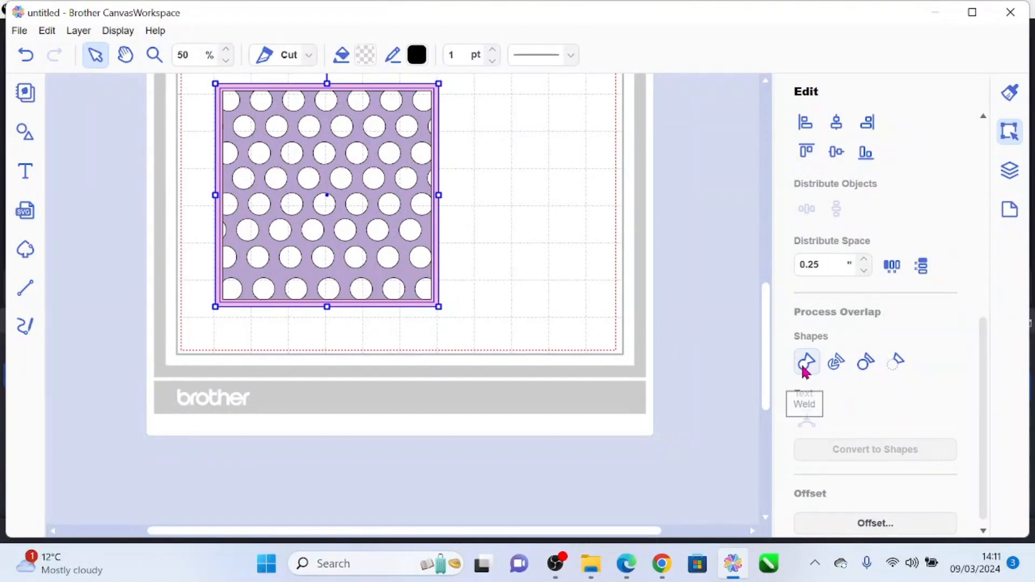
{"action": "left_click", "coordinate": [804, 362]}
{"action": "left_click", "coordinate": [565, 298]}
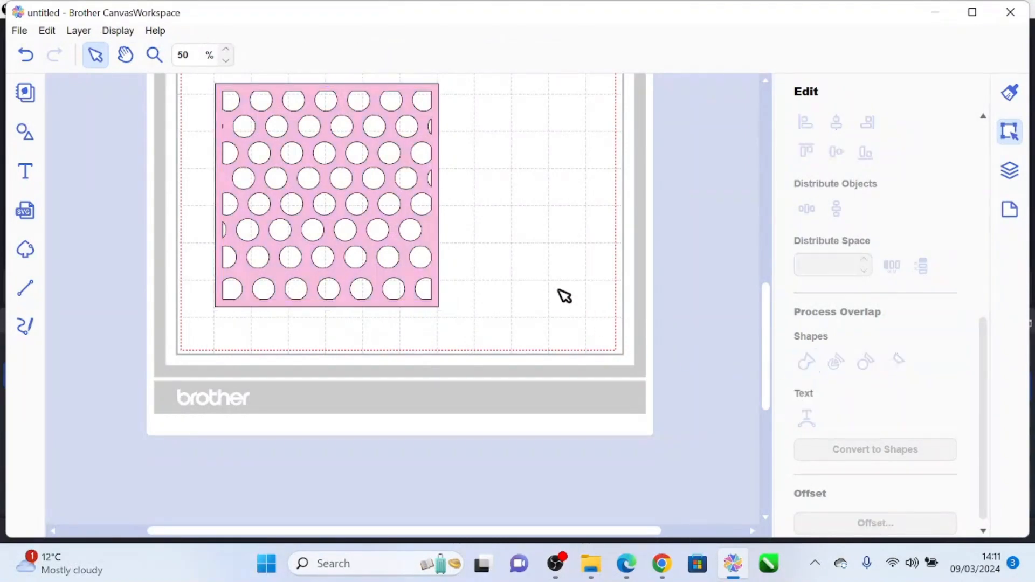
{"action": "left_click_drag", "start_coordinate": [272, 94], "coordinate": [291, 135]}
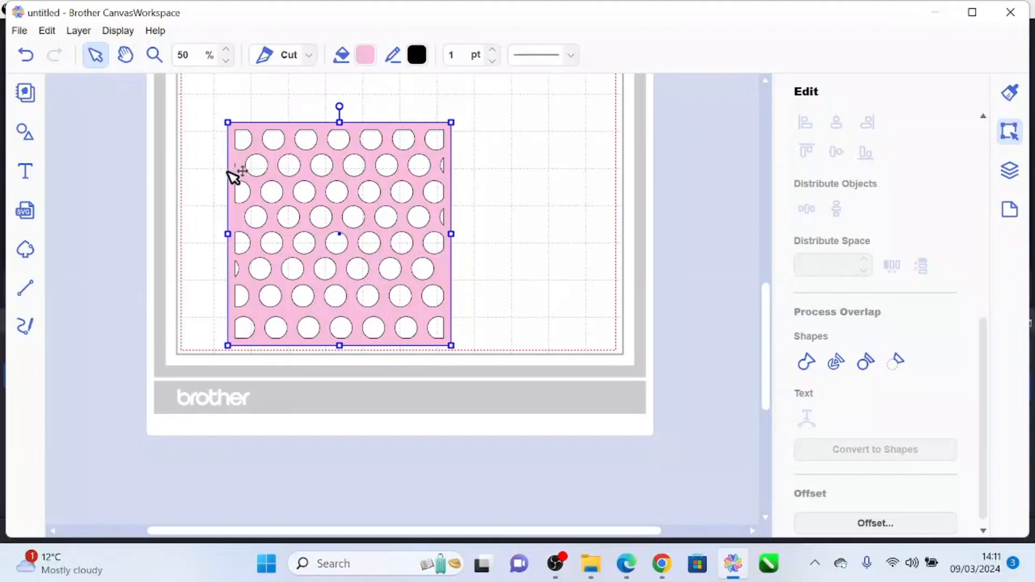
- Delete the path points of the tiny sliver hole at the left end of the stencil's second row
{"action": "left_click", "coordinate": [154, 54]}
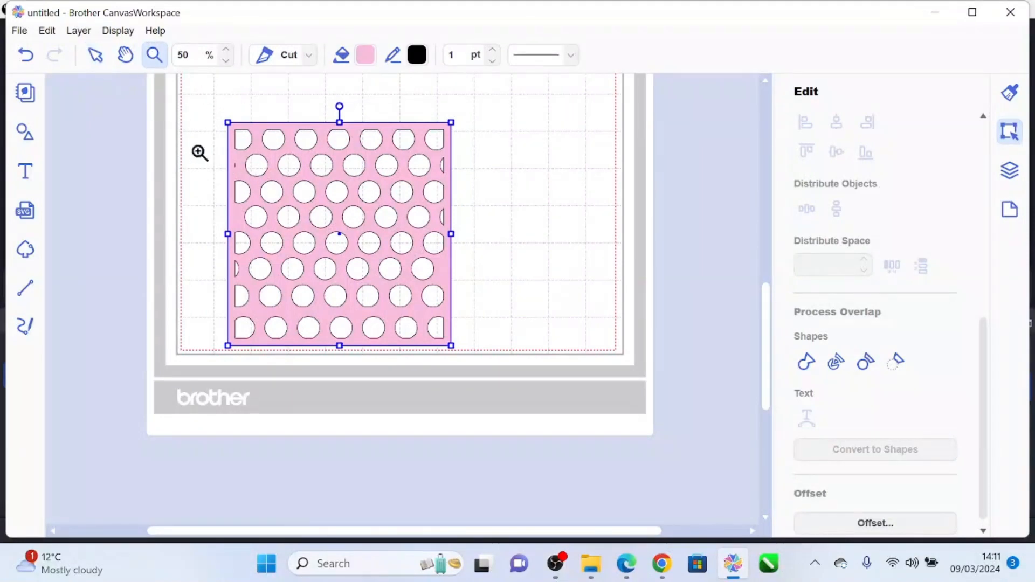
{"action": "left_click_drag", "start_coordinate": [199, 153], "coordinate": [312, 181]}
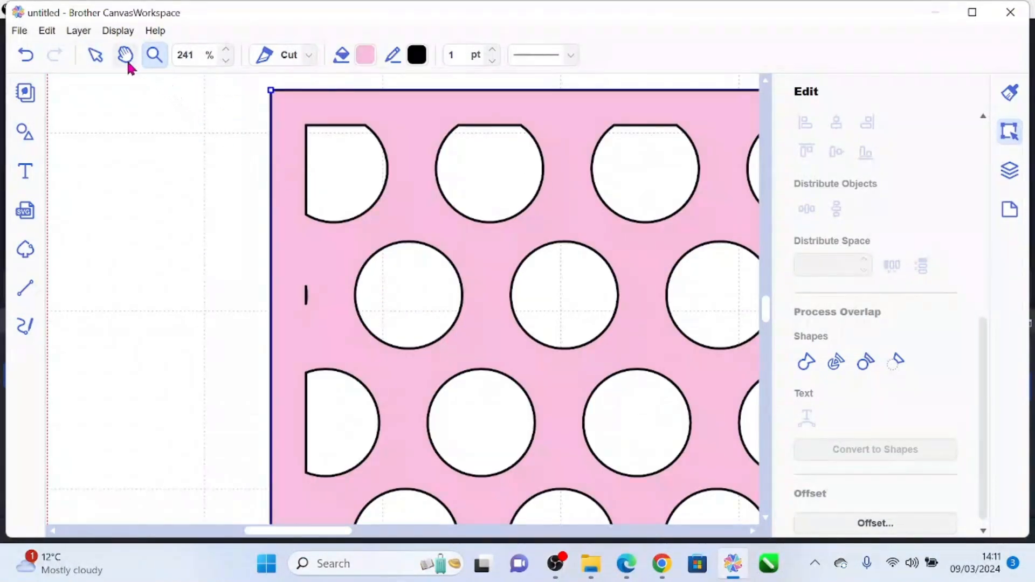
{"action": "left_click", "coordinate": [95, 56]}
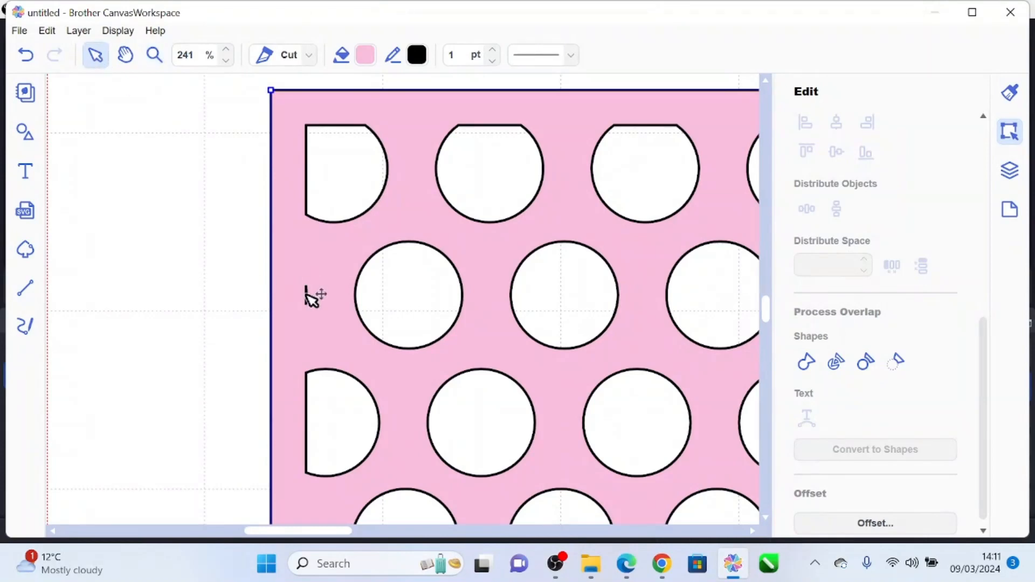
{"action": "double_click", "coordinate": [337, 296]}
{"action": "left_click", "coordinate": [329, 262]}
{"action": "double_click", "coordinate": [328, 263]}
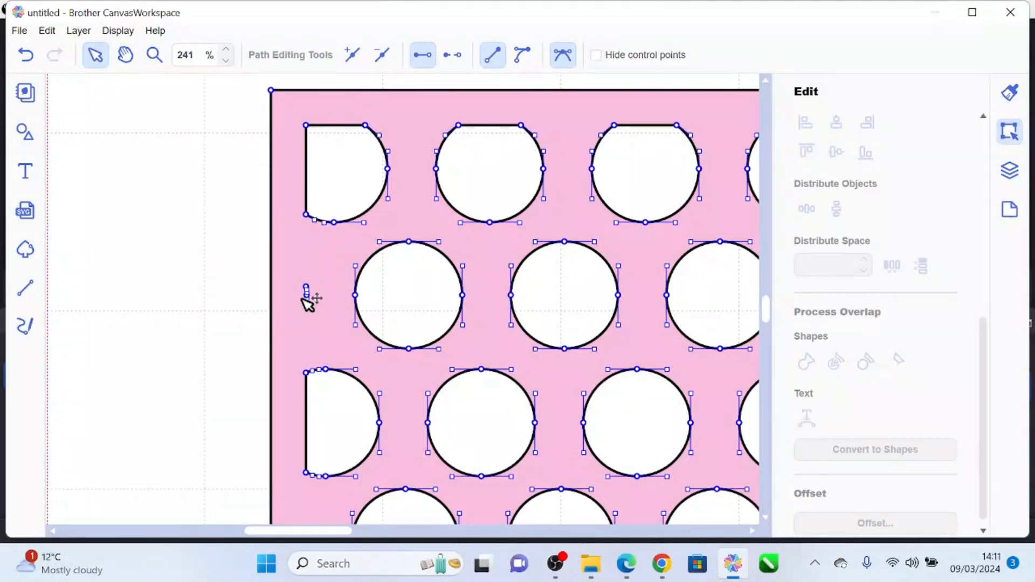
{"action": "left_click_drag", "start_coordinate": [283, 272], "coordinate": [310, 332]}
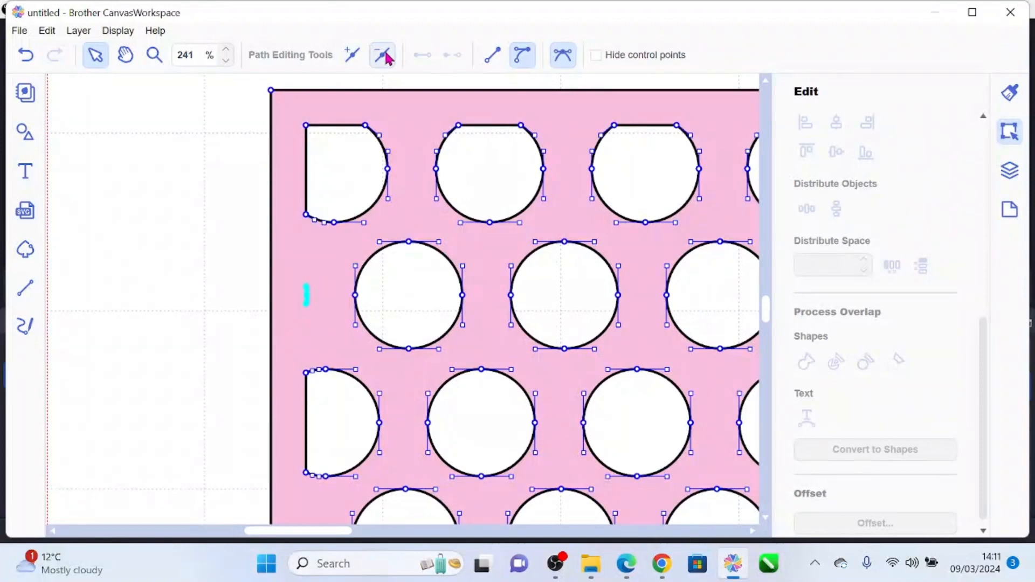
{"action": "key", "text": "Delete"}
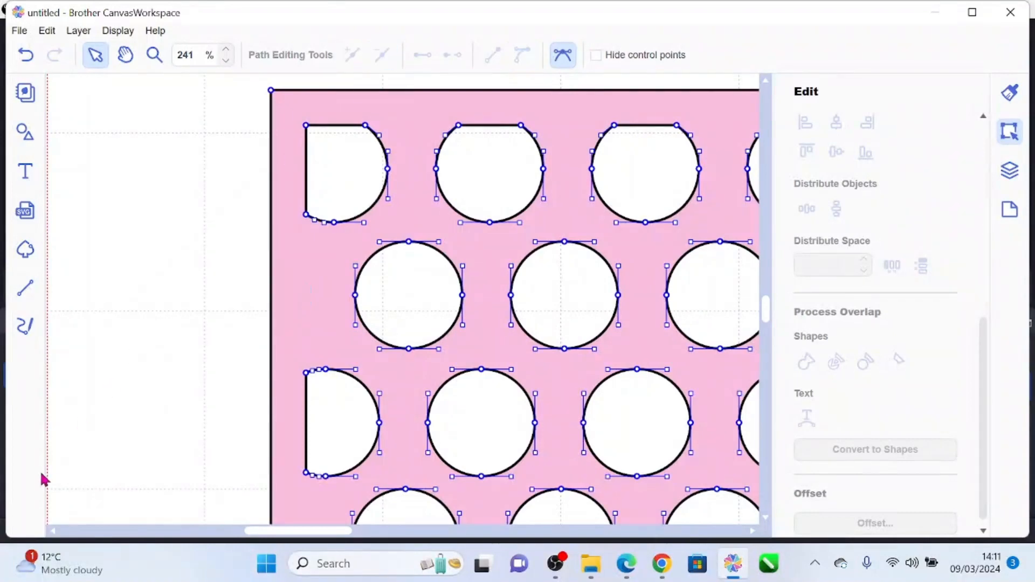
{"action": "left_click", "coordinate": [714, 531]}
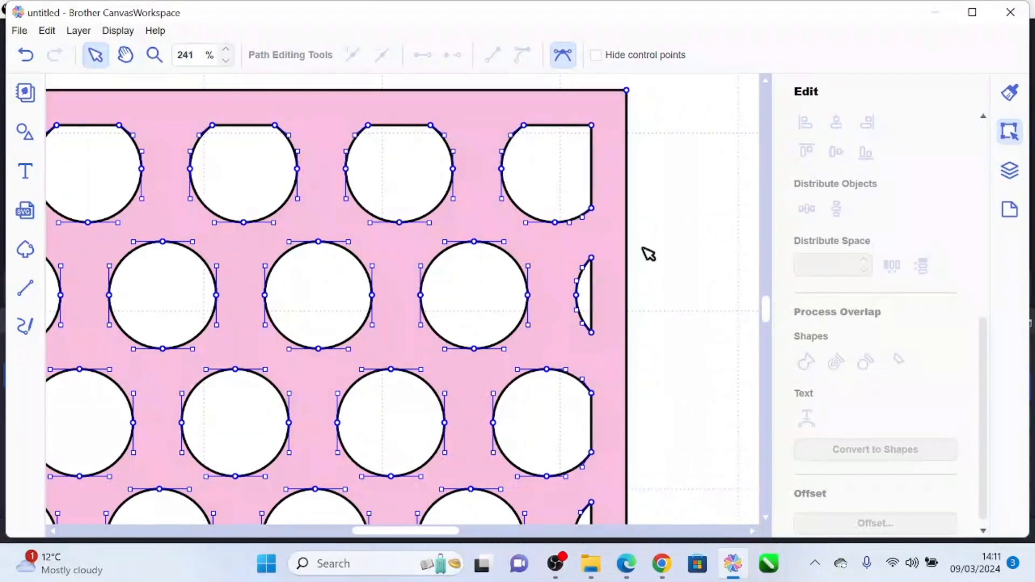
{"action": "left_click", "coordinate": [593, 318]}
{"action": "left_click", "coordinate": [596, 531]}
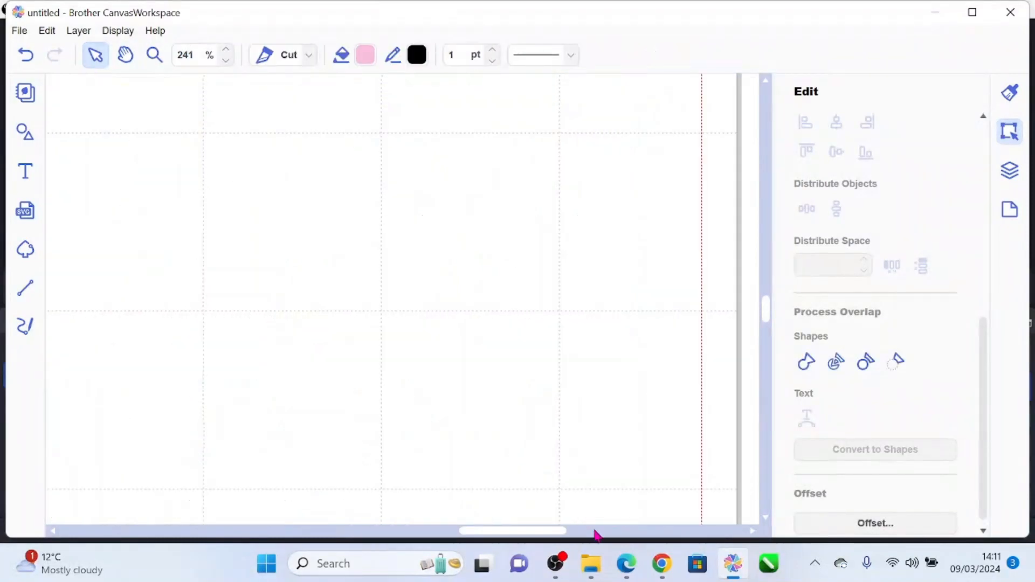
- Delete the path points of the sliver hole at the left end of the stencil's sixth row
{"action": "left_click", "coordinate": [226, 61]}
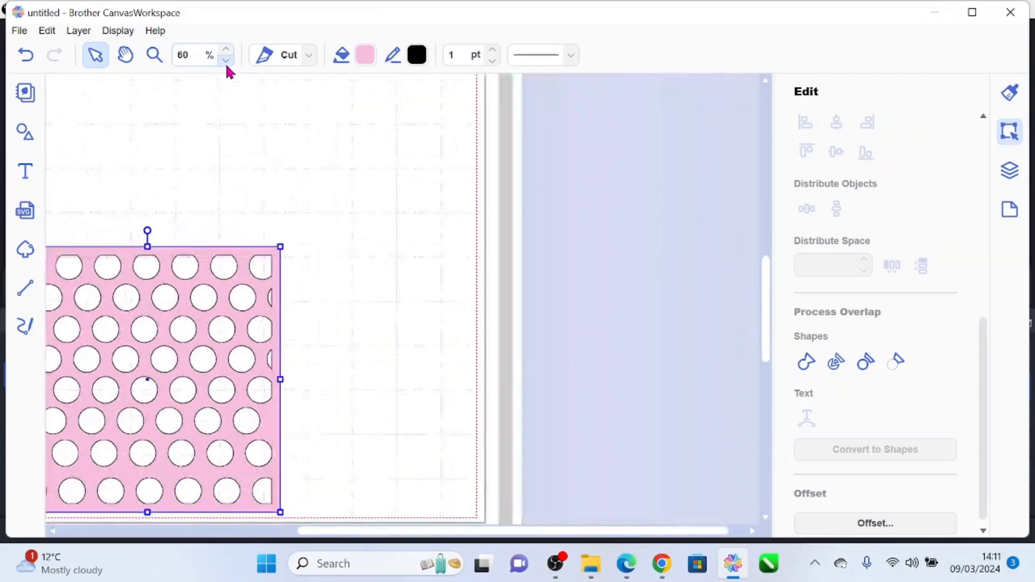
{"action": "left_click", "coordinate": [226, 60]}
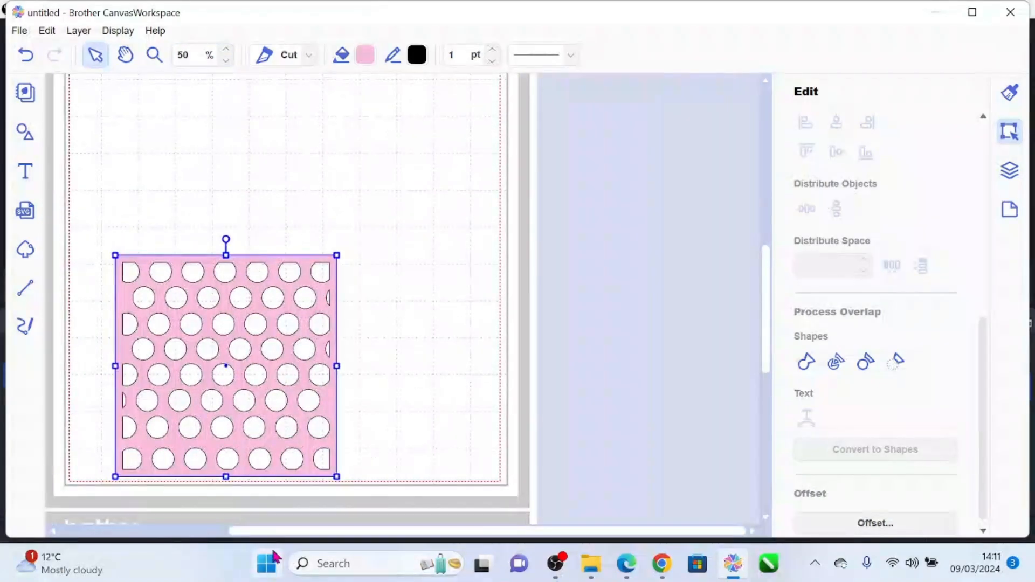
{"action": "left_click", "coordinate": [154, 55]}
{"action": "left_click_drag", "start_coordinate": [92, 351], "coordinate": [383, 474]}
{"action": "left_click", "coordinate": [101, 59]}
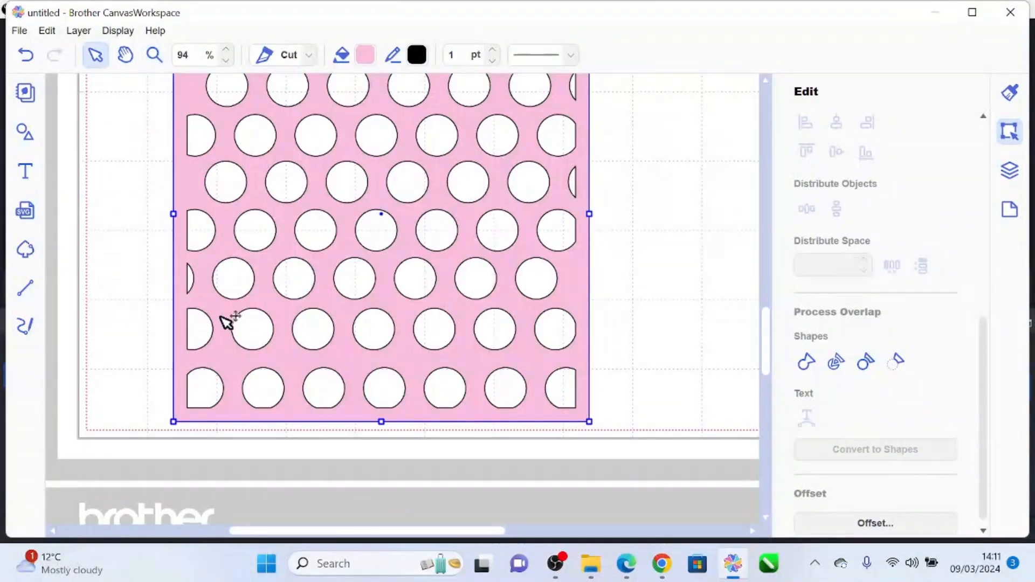
{"action": "left_click", "coordinate": [189, 270]}
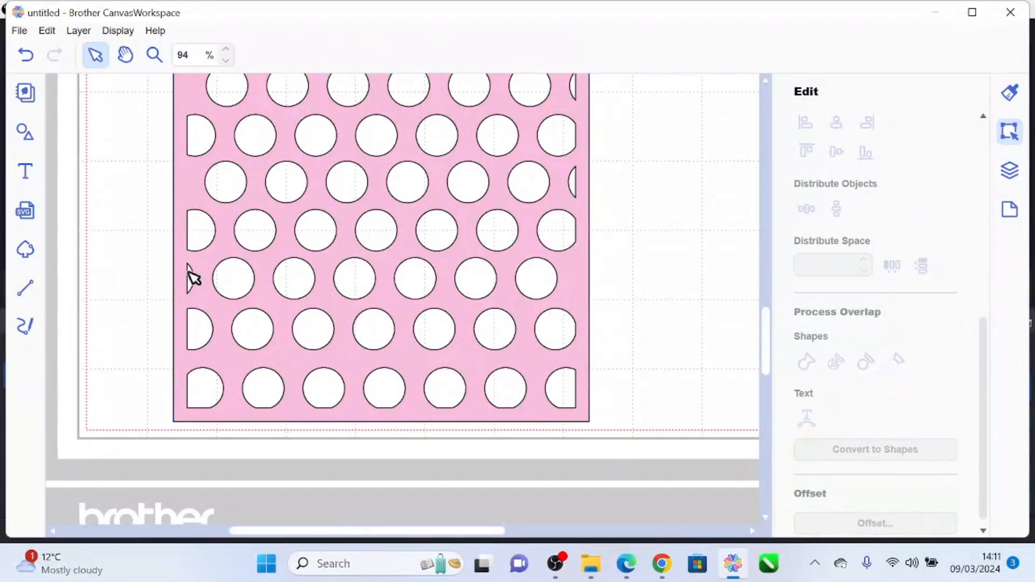
{"action": "left_click", "coordinate": [200, 261]}
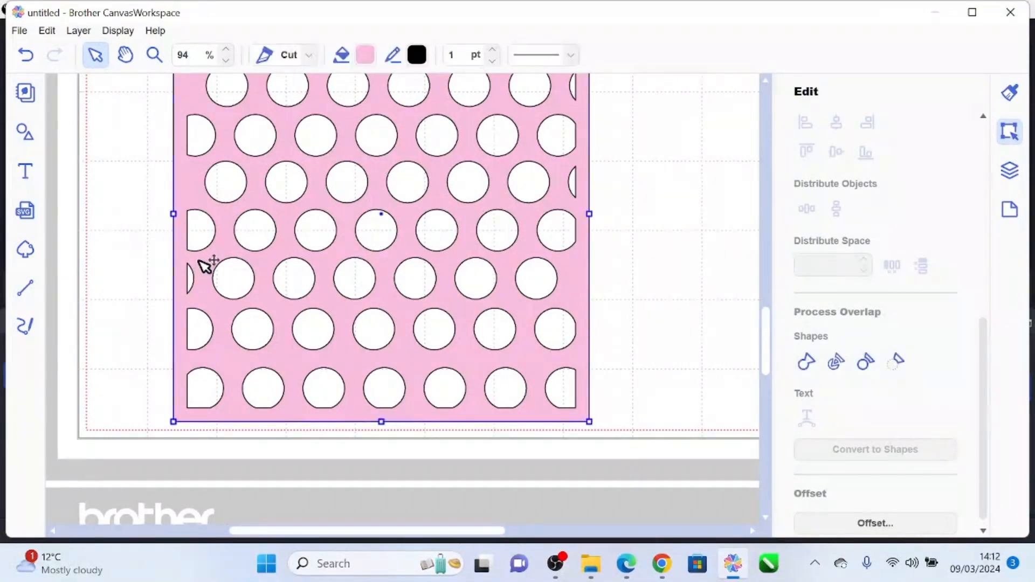
{"action": "double_click", "coordinate": [199, 261]}
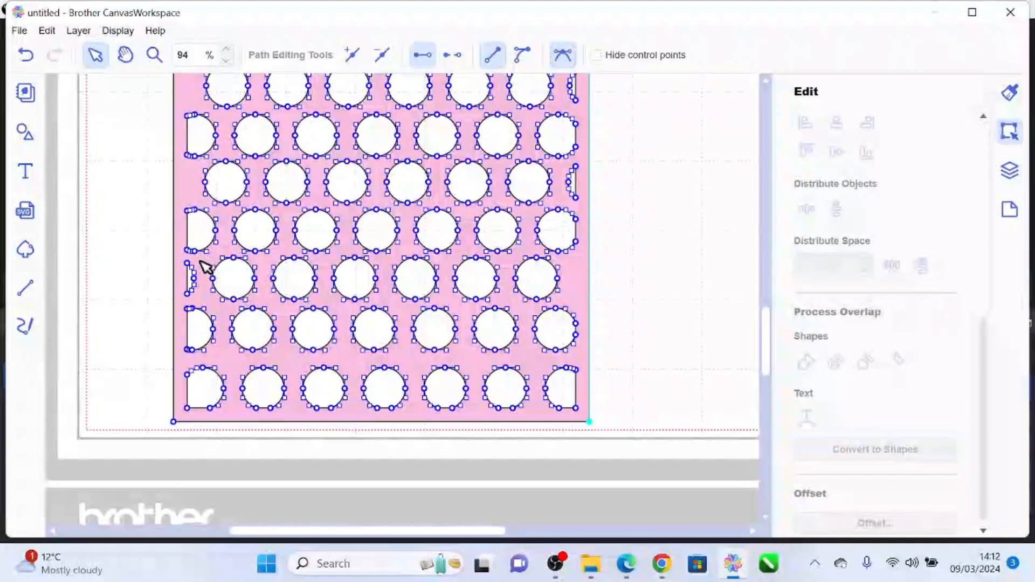
{"action": "left_click_drag", "start_coordinate": [200, 261], "coordinate": [184, 300]}
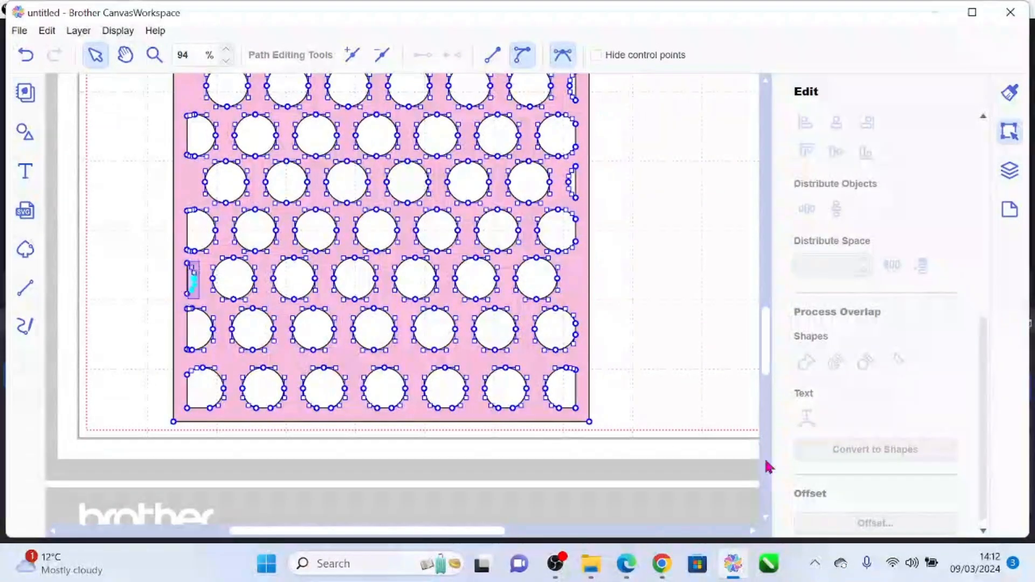
{"action": "left_click", "coordinate": [760, 462]}
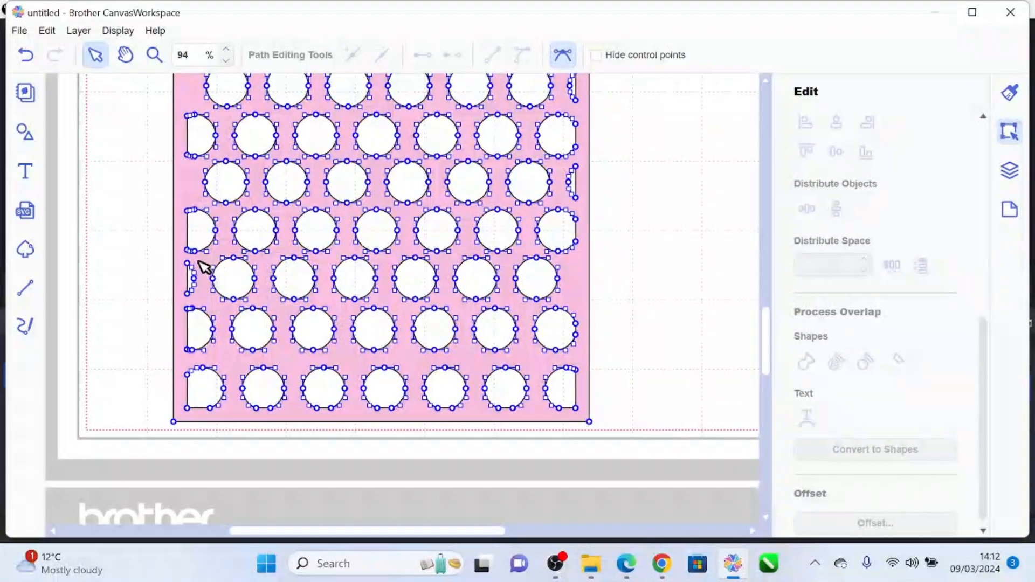
{"action": "left_click_drag", "start_coordinate": [200, 260], "coordinate": [180, 302]}
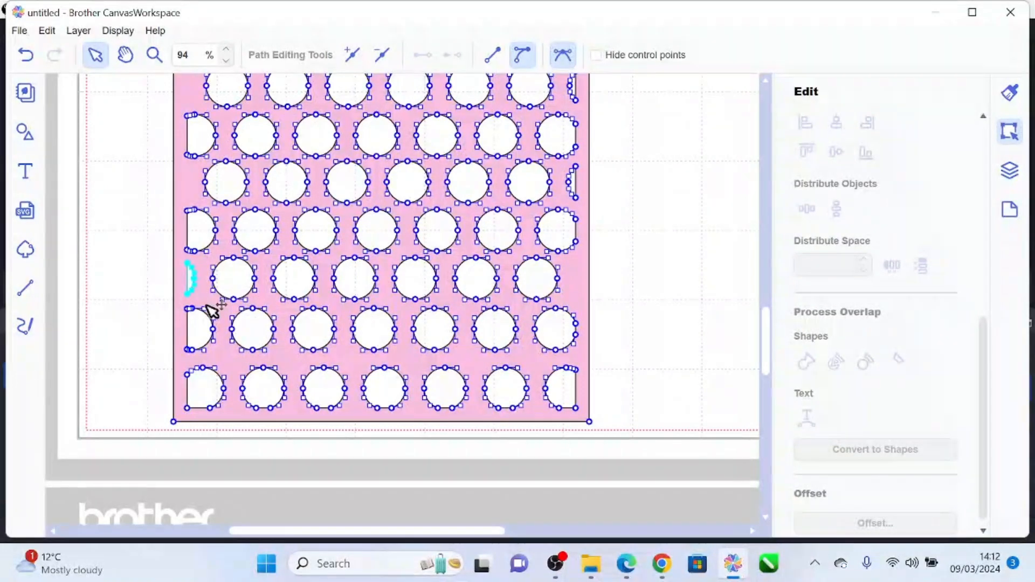
{"action": "key", "text": "Delete"}
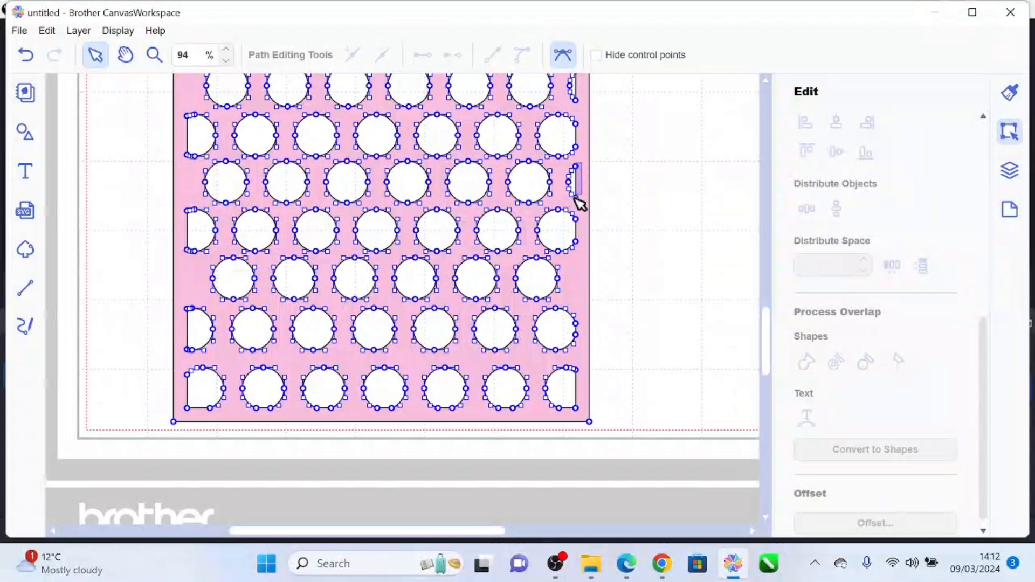
- Delete the path points of the sliver holes at the right ends of the stencil's fourth and second rows
{"action": "left_click", "coordinate": [567, 204]}
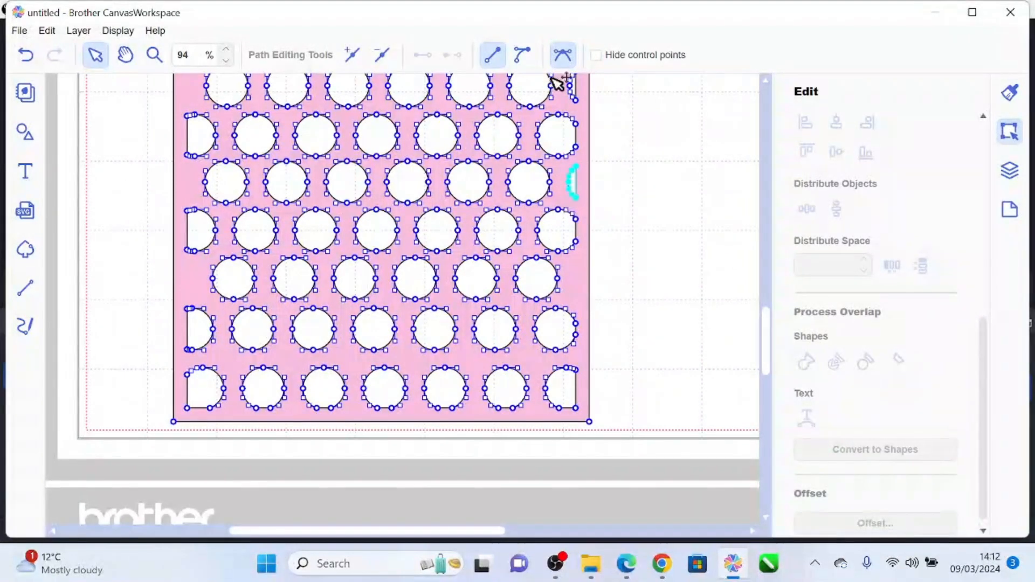
{"action": "left_click", "coordinate": [576, 100]}
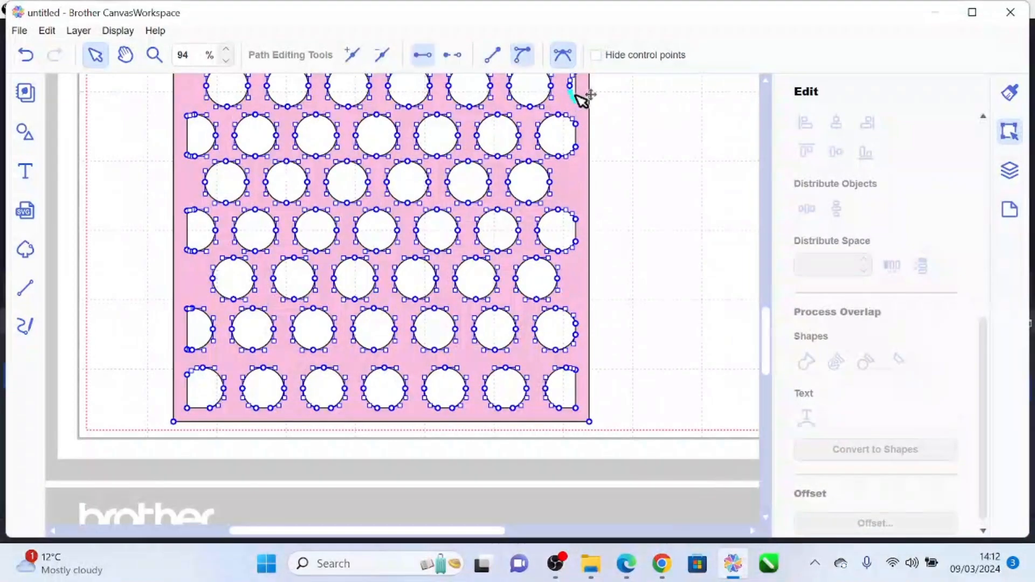
{"action": "key", "text": "Delete"}
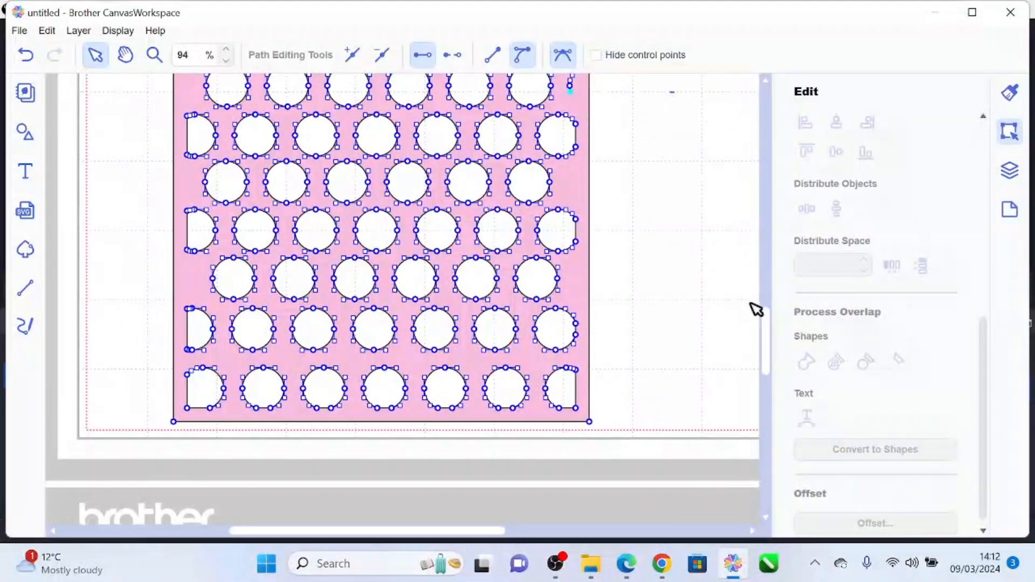
{"action": "left_click_drag", "start_coordinate": [769, 331], "coordinate": [773, 278]}
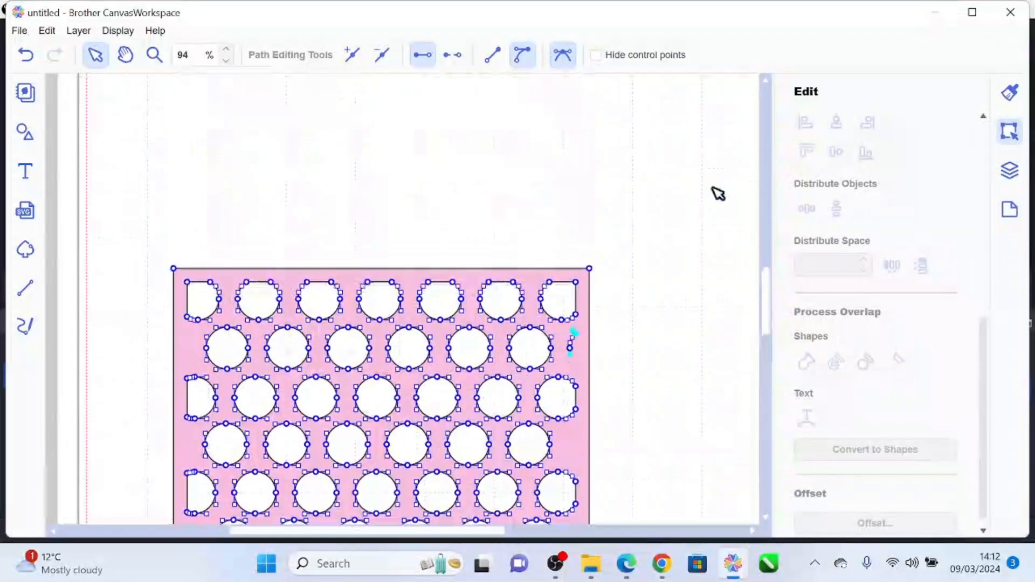
{"action": "left_click", "coordinate": [567, 353]}
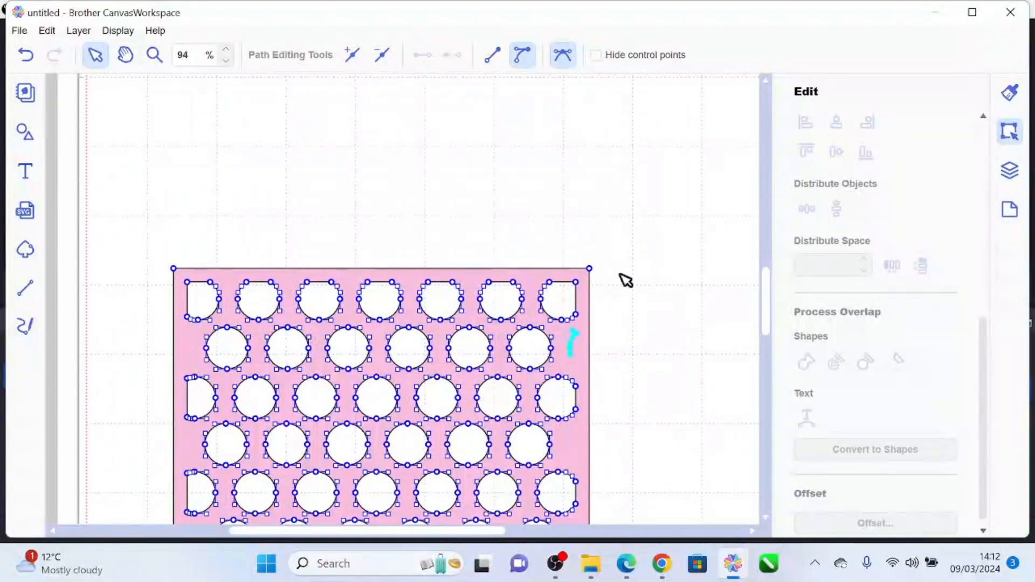
{"action": "left_click", "coordinate": [627, 340]}
{"action": "left_click", "coordinate": [627, 345]}
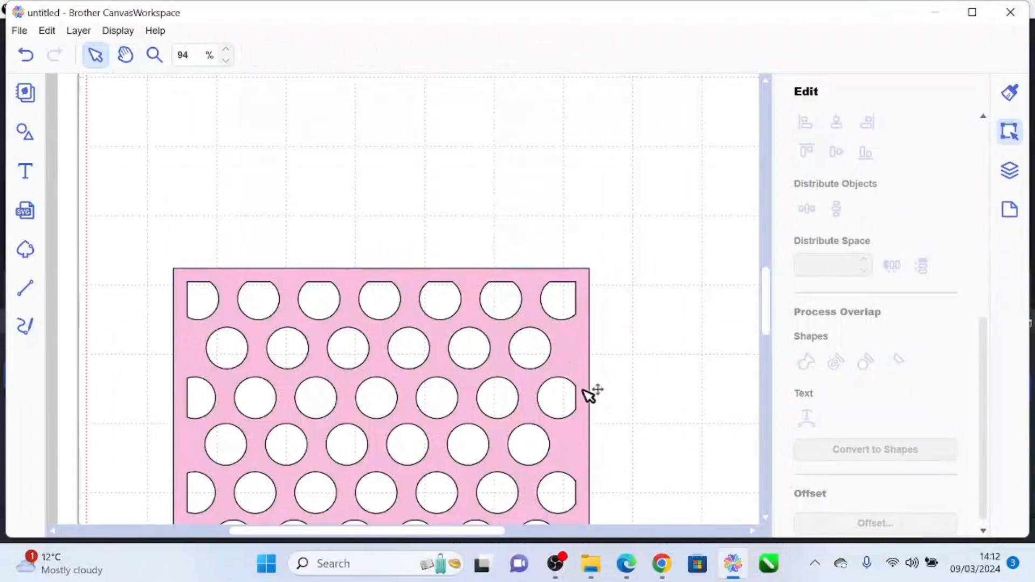
- Move the finished pink stencil mostly off the left side of the mat to clear the cutting area
{"action": "left_click", "coordinate": [589, 370]}
{"action": "mouse_move", "coordinate": [589, 370]}
{"action": "left_mouse_down"}
{"action": "mouse_move", "coordinate": [507, 176]}
{"action": "mouse_move", "coordinate": [503, 145]}
{"action": "mouse_move", "coordinate": [518, 131]}
{"action": "left_mouse_up"}
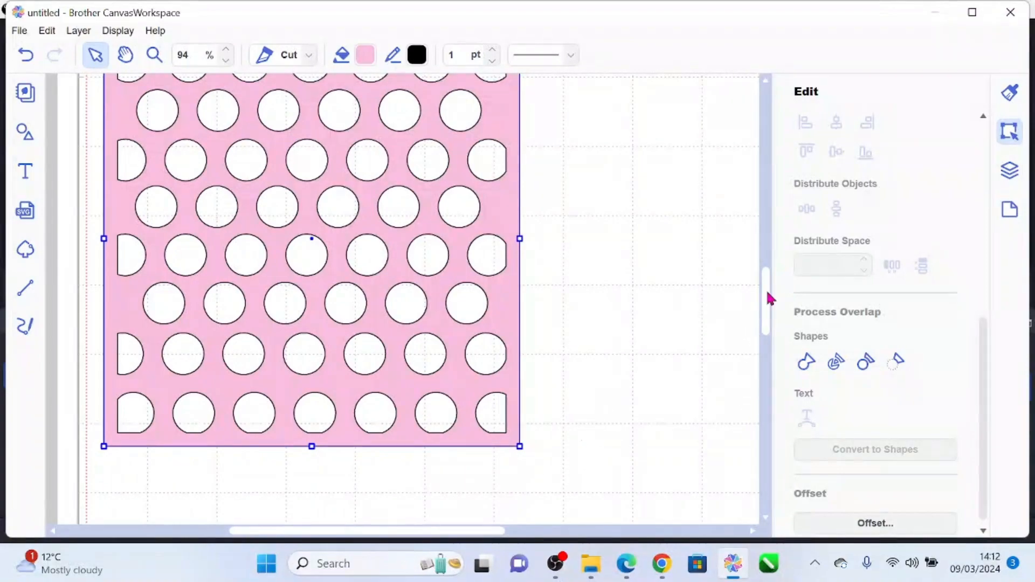
{"action": "mouse_move", "coordinate": [766, 291]}
{"action": "left_mouse_down"}
{"action": "mouse_move", "coordinate": [771, 249]}
{"action": "mouse_move", "coordinate": [776, 275]}
{"action": "left_mouse_up"}
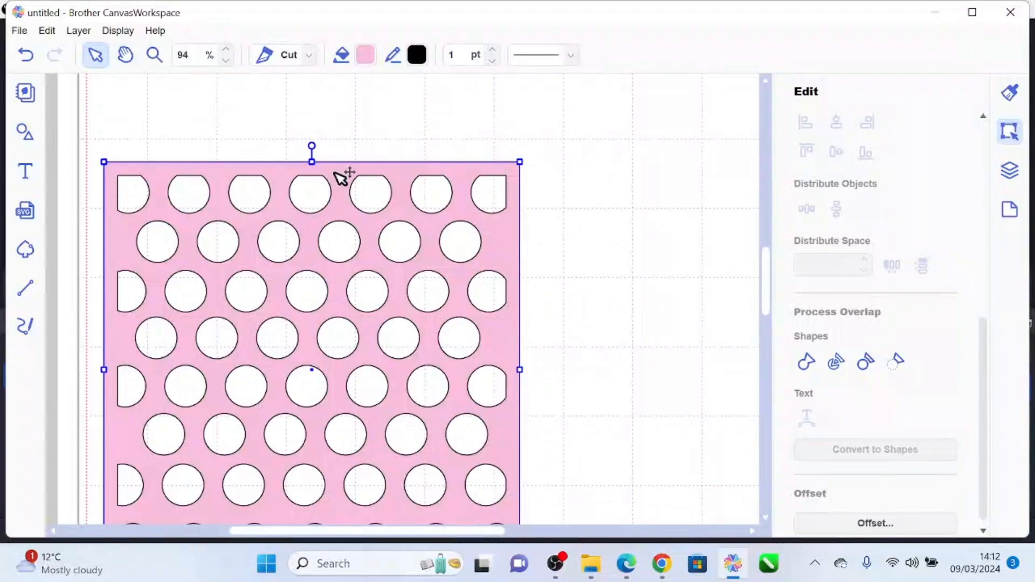
{"action": "left_click_drag", "start_coordinate": [339, 176], "coordinate": [213, 140]}
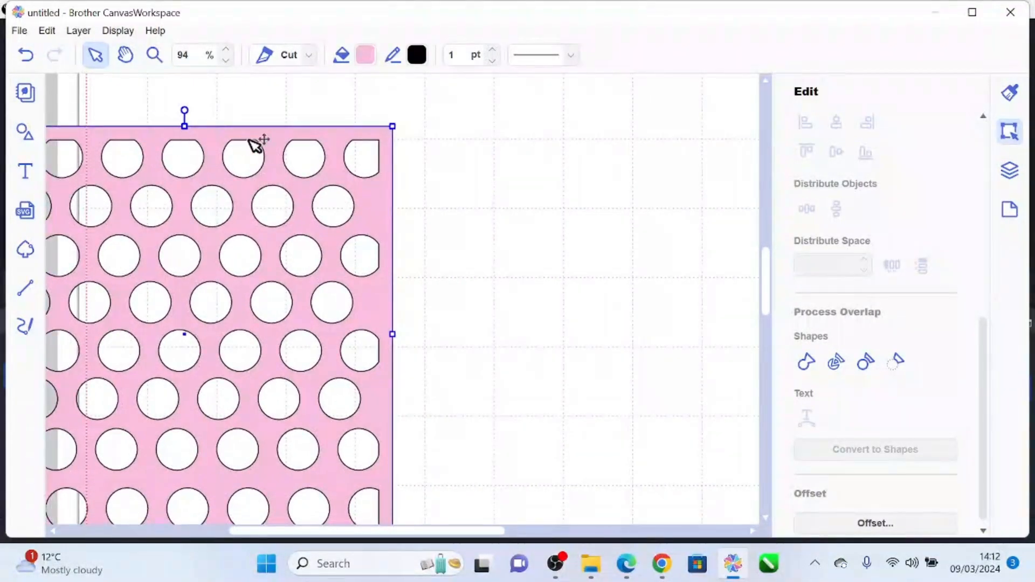
{"action": "left_click_drag", "start_coordinate": [292, 144], "coordinate": [6, 211]}
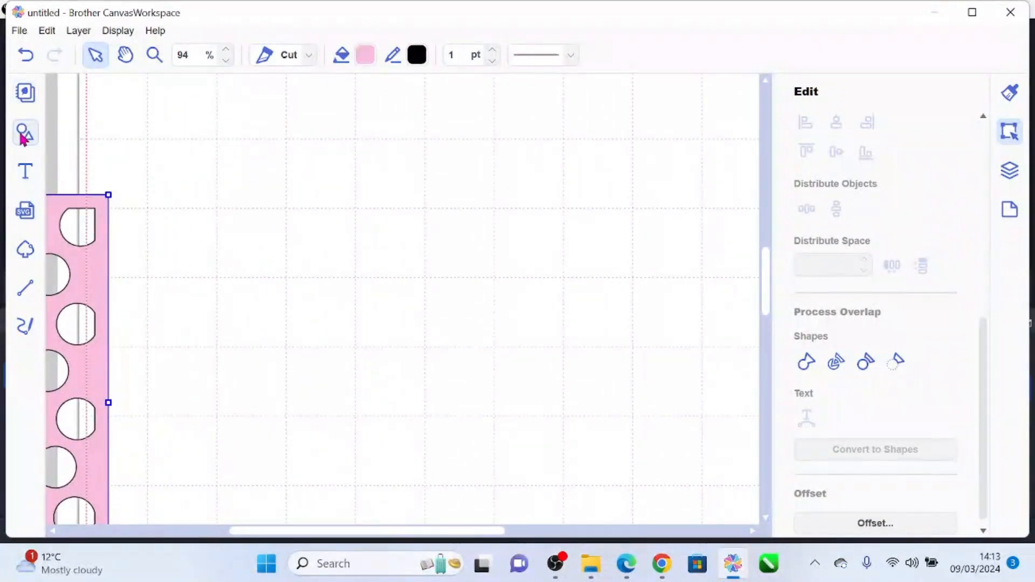
- Add pattern sheet 000199_B of the Bouquet Birthday Card from the Canvas Project collection to the mat
{"action": "left_click", "coordinate": [24, 135]}
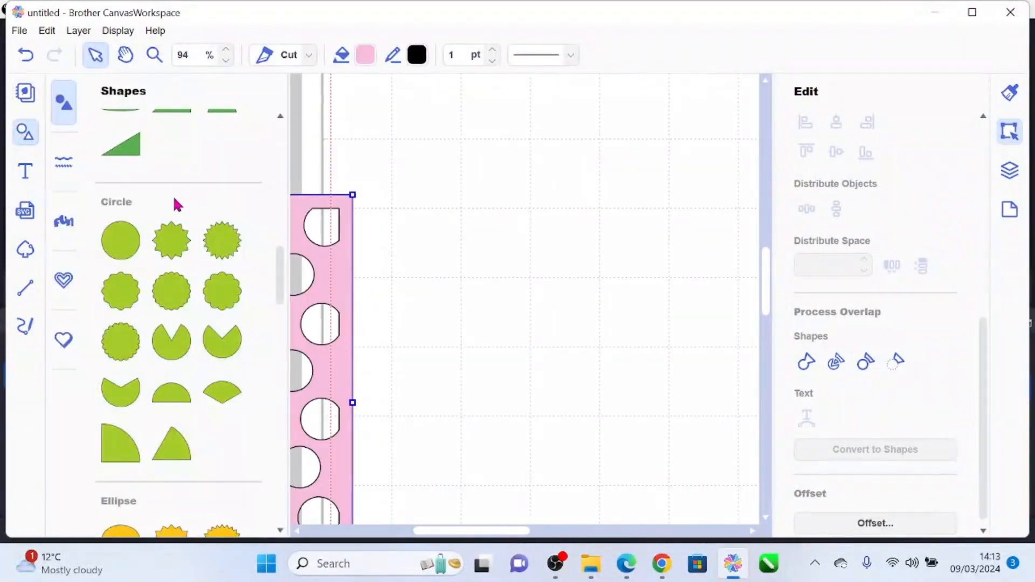
{"action": "left_click", "coordinate": [25, 93]}
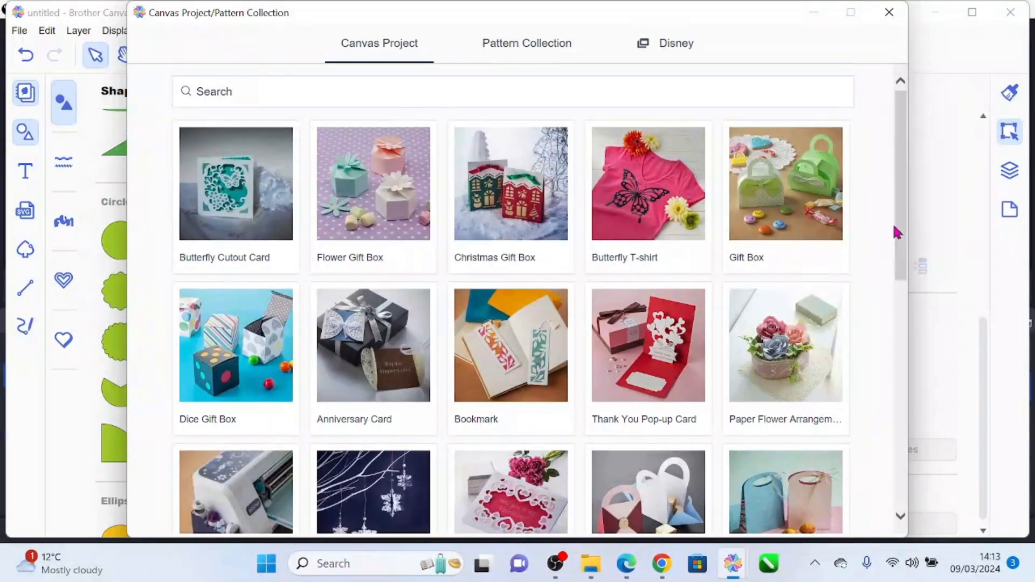
{"action": "left_click_drag", "start_coordinate": [896, 232], "coordinate": [900, 448]}
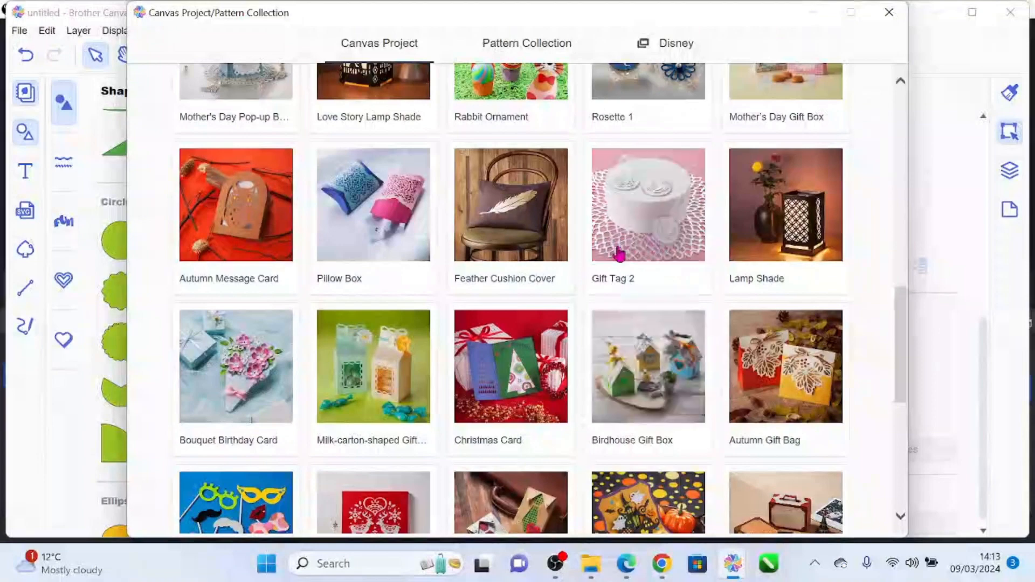
{"action": "left_click", "coordinate": [649, 229]}
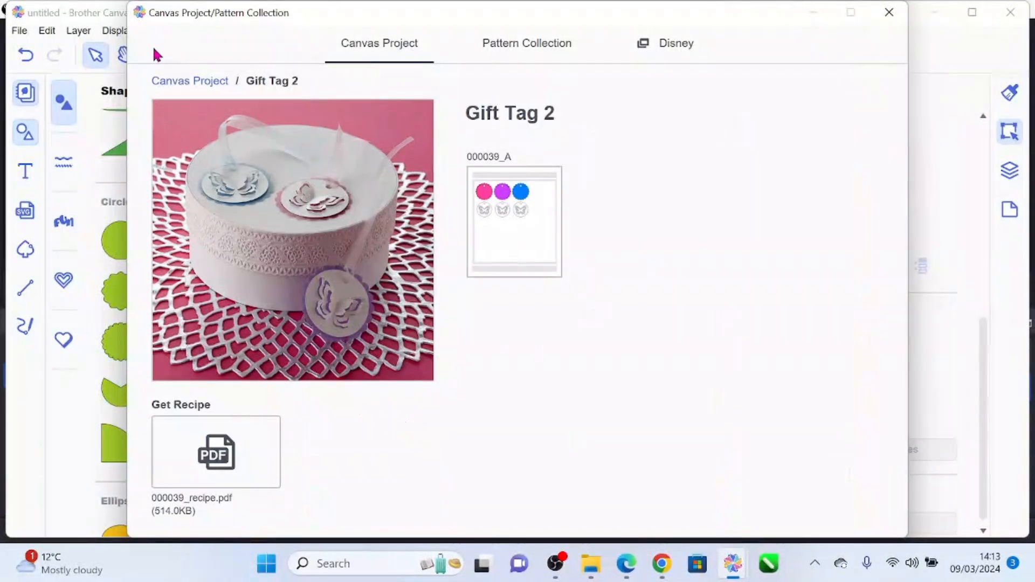
{"action": "left_click", "coordinate": [198, 85]}
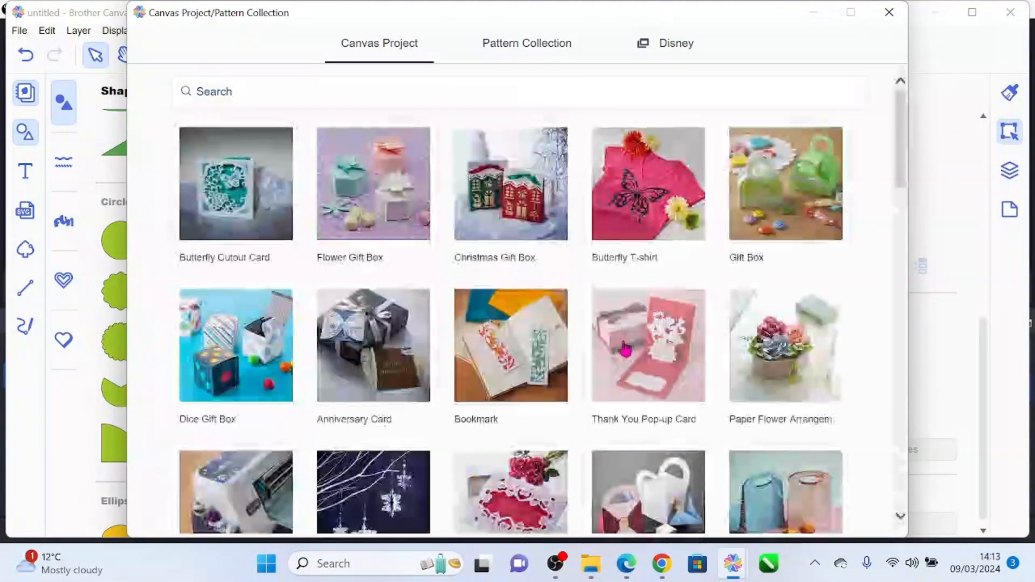
{"action": "scroll", "coordinate": [471, 351], "scroll_direction": "down", "scroll_amount": 6}
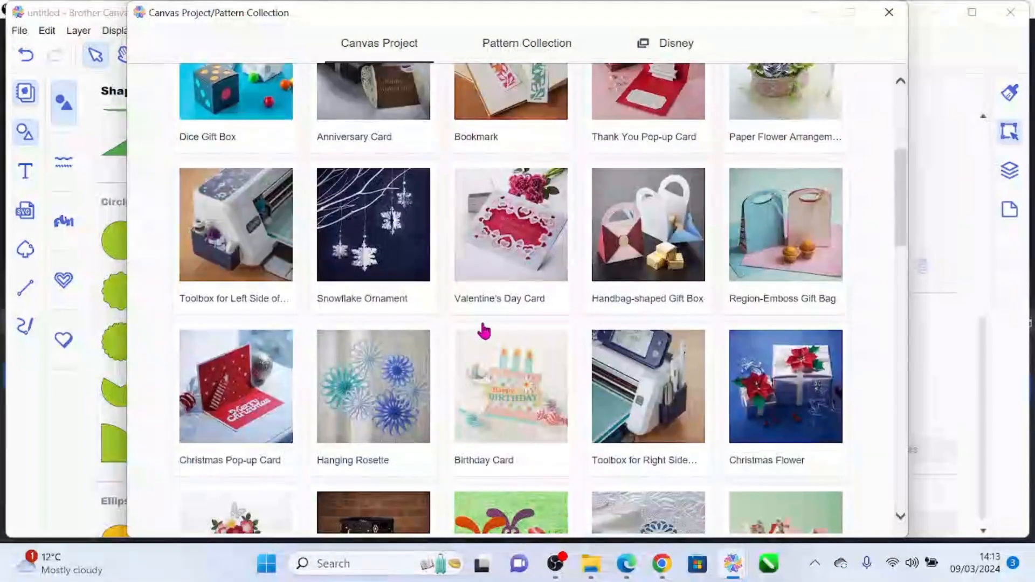
{"action": "scroll", "coordinate": [488, 369], "scroll_direction": "down", "scroll_amount": 3}
{"action": "scroll", "coordinate": [504, 389], "scroll_direction": "down", "scroll_amount": 9}
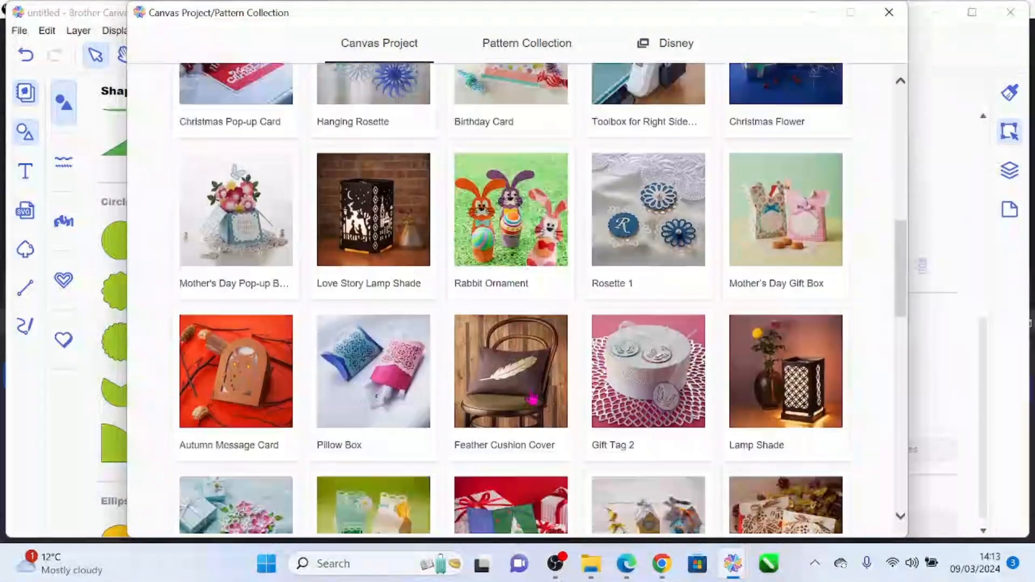
{"action": "scroll", "coordinate": [539, 410], "scroll_direction": "down", "scroll_amount": 1}
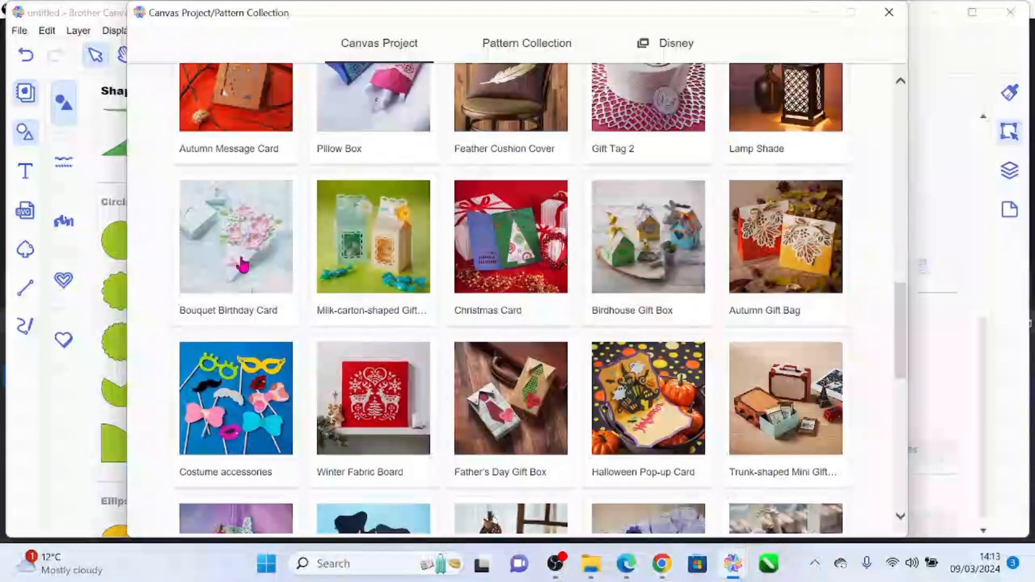
{"action": "left_click", "coordinate": [243, 262]}
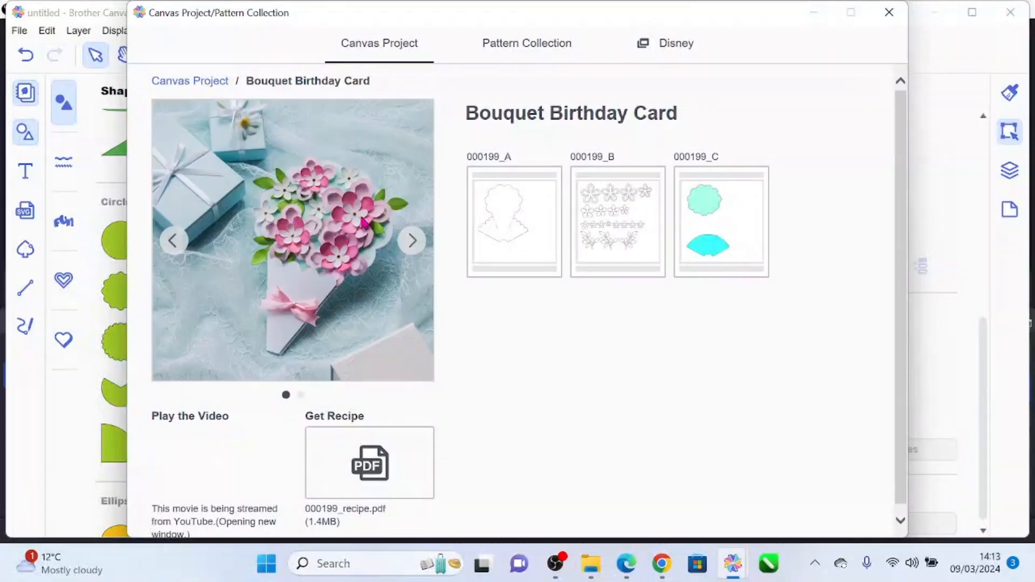
{"action": "left_click", "coordinate": [643, 211]}
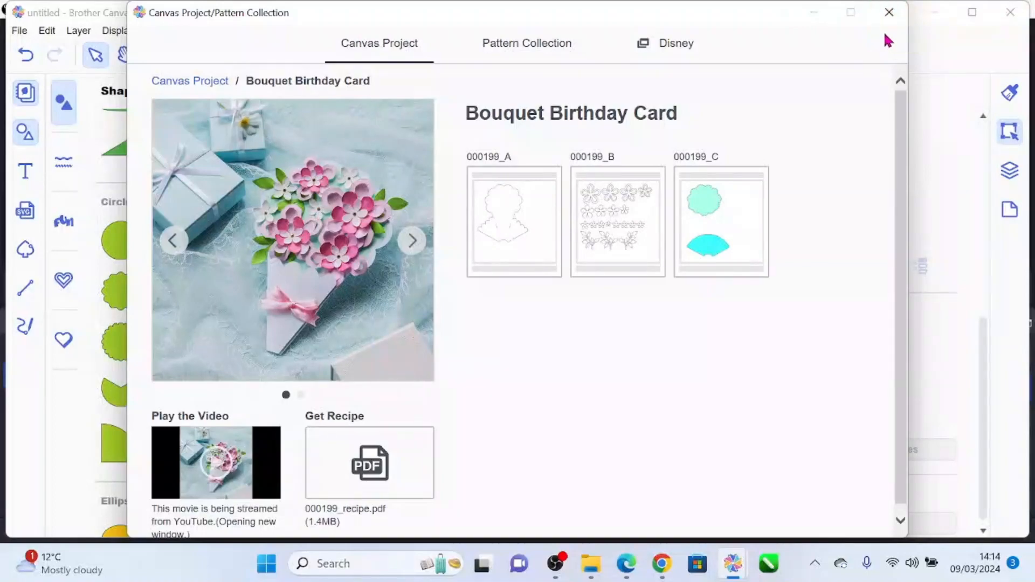
{"action": "left_click", "coordinate": [888, 12]}
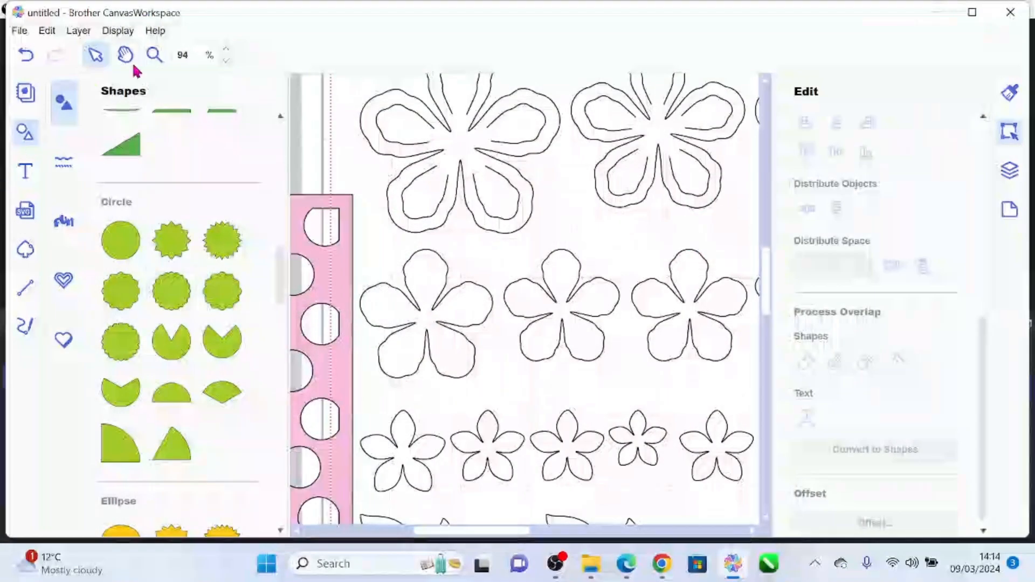
- Move the rightmost leaf sprig and the first flower of the second row off the mat, above the pink stencil
{"action": "left_click", "coordinate": [226, 61]}
{"action": "left_click", "coordinate": [226, 60]}
{"action": "left_click", "coordinate": [226, 60]}
{"action": "left_click", "coordinate": [225, 60]}
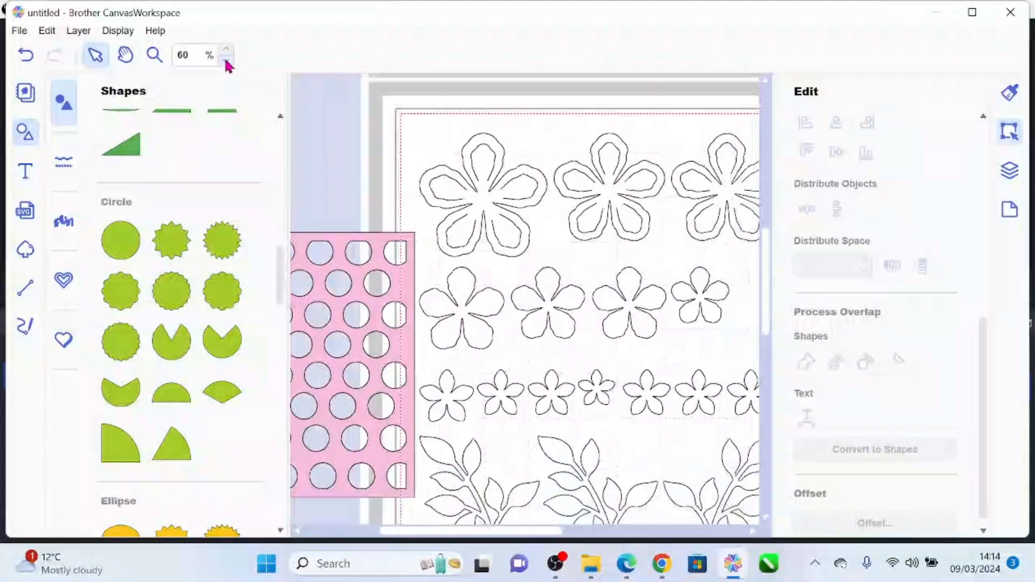
{"action": "left_click", "coordinate": [226, 61]}
{"action": "left_click", "coordinate": [226, 61]}
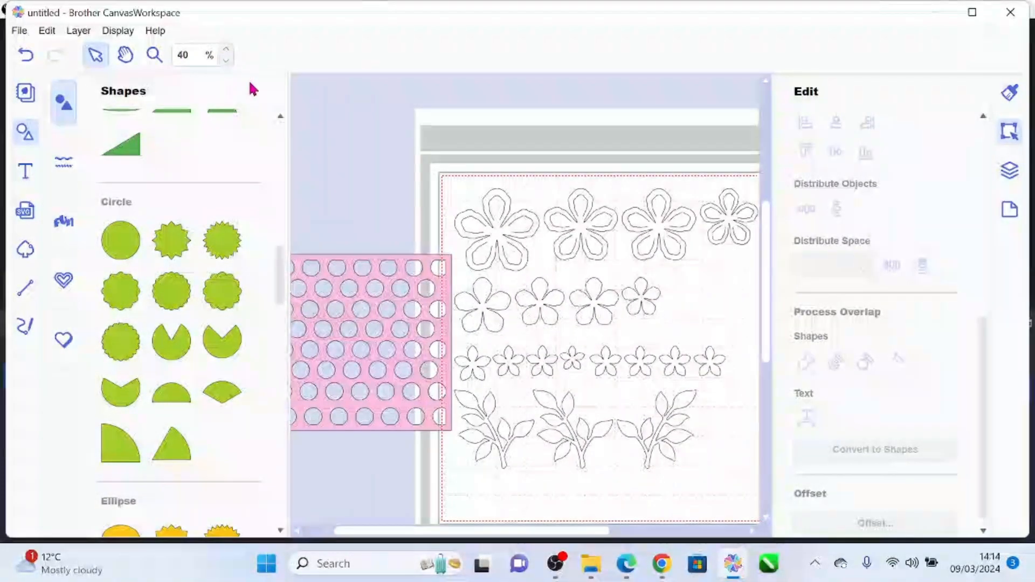
{"action": "left_click", "coordinate": [681, 430]}
{"action": "left_click_drag", "start_coordinate": [685, 423], "coordinate": [376, 152]}
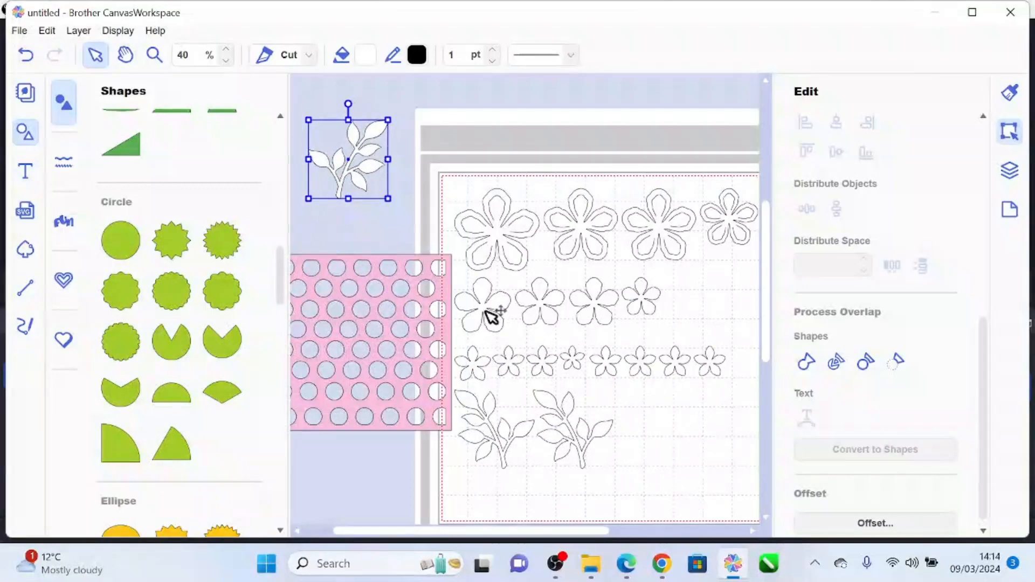
{"action": "left_click_drag", "start_coordinate": [491, 313], "coordinate": [447, 132]}
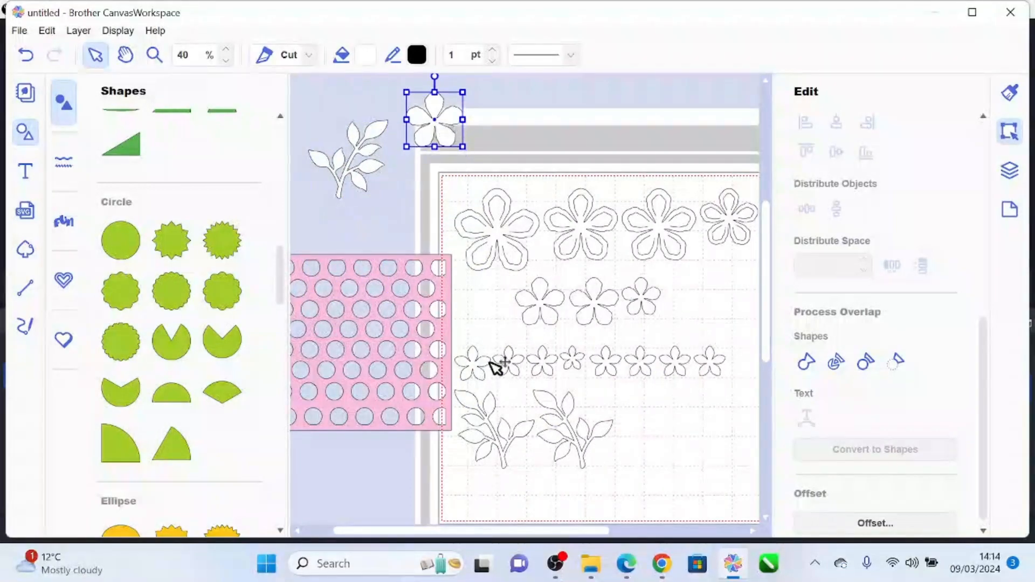
- Move the first small flower of the third row off the mat and delete all the pattern shapes still on it
{"action": "left_click_drag", "start_coordinate": [478, 365], "coordinate": [512, 115]}
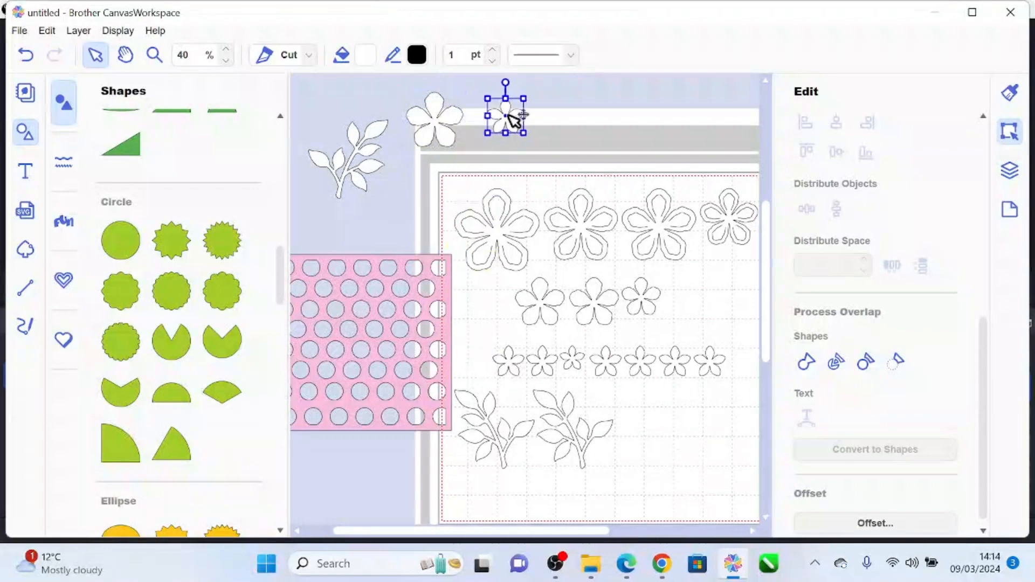
{"action": "left_click_drag", "start_coordinate": [470, 201], "coordinate": [753, 472]}
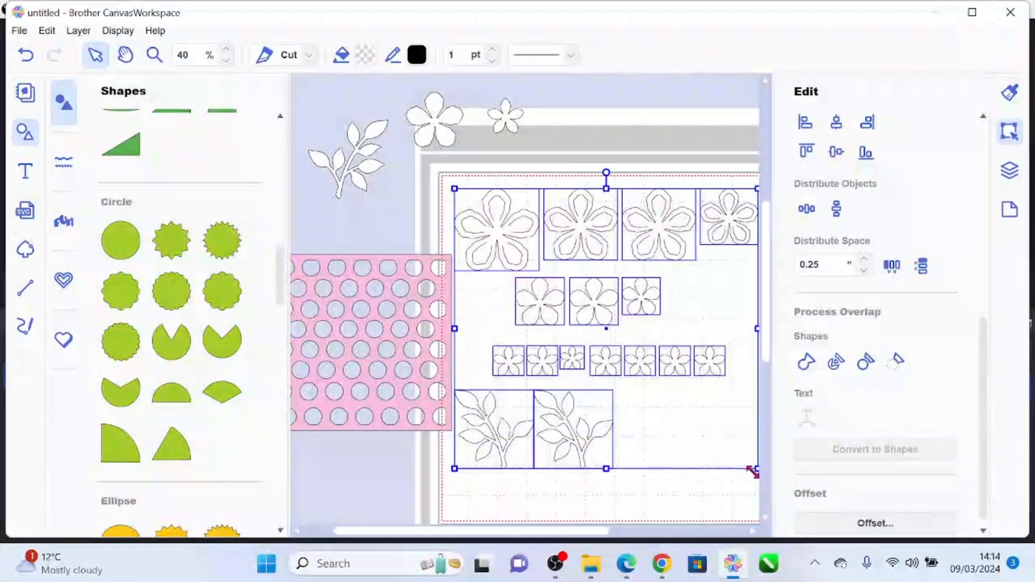
{"action": "key", "text": "Delete"}
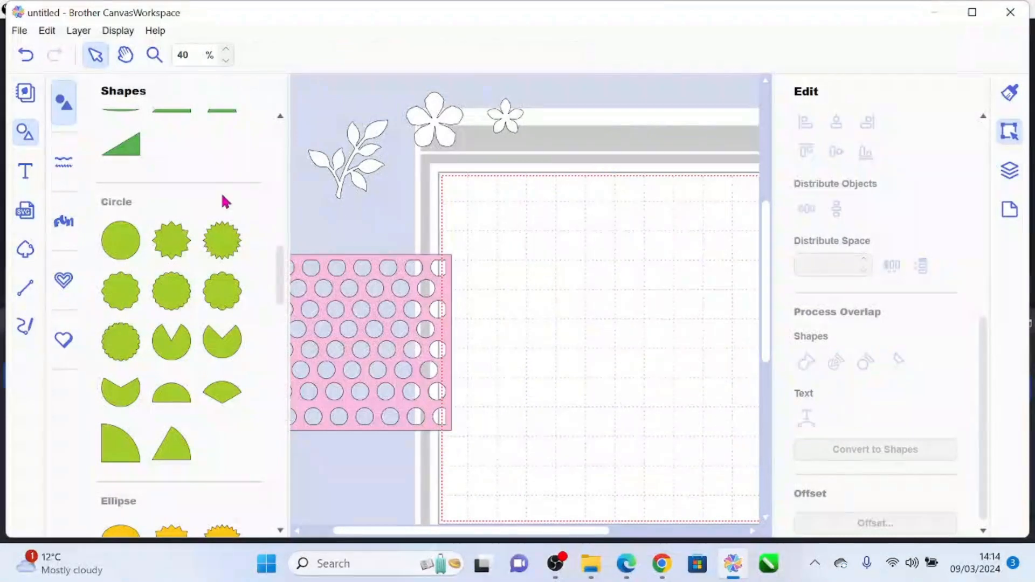
- Bring the leaf sprig and both flowers back onto the mat, with the small flower below the large one and the sprig beside them
{"action": "left_click_drag", "start_coordinate": [383, 141], "coordinate": [641, 232]}
{"action": "left_click_drag", "start_coordinate": [444, 130], "coordinate": [528, 203]}
{"action": "left_click_drag", "start_coordinate": [515, 120], "coordinate": [566, 280]}
{"action": "mouse_move", "coordinate": [621, 236]}
{"action": "left_mouse_down"}
{"action": "mouse_move", "coordinate": [624, 225]}
{"action": "mouse_move", "coordinate": [631, 240]}
{"action": "left_mouse_up"}
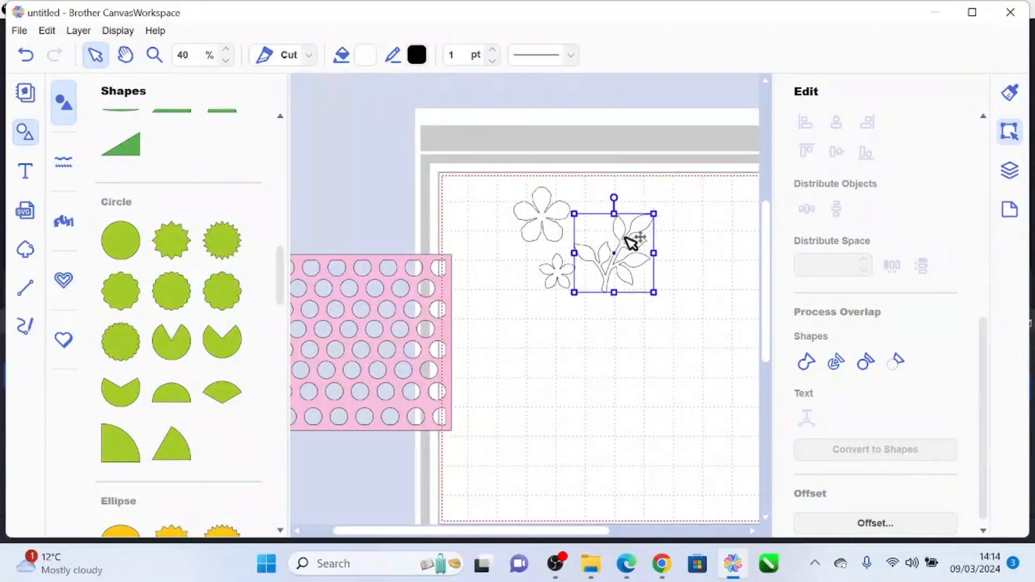
- Duplicate the two flowers and leaf sprig, place the copy below the originals, and flip it horizontally
{"action": "left_click_drag", "start_coordinate": [484, 191], "coordinate": [681, 325]}
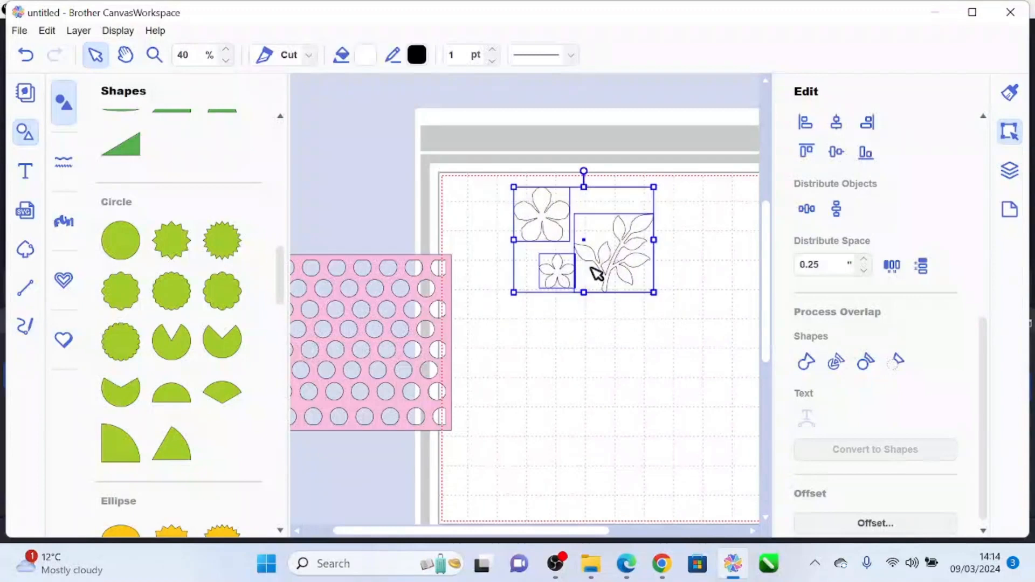
{"action": "left_click", "coordinate": [79, 31]}
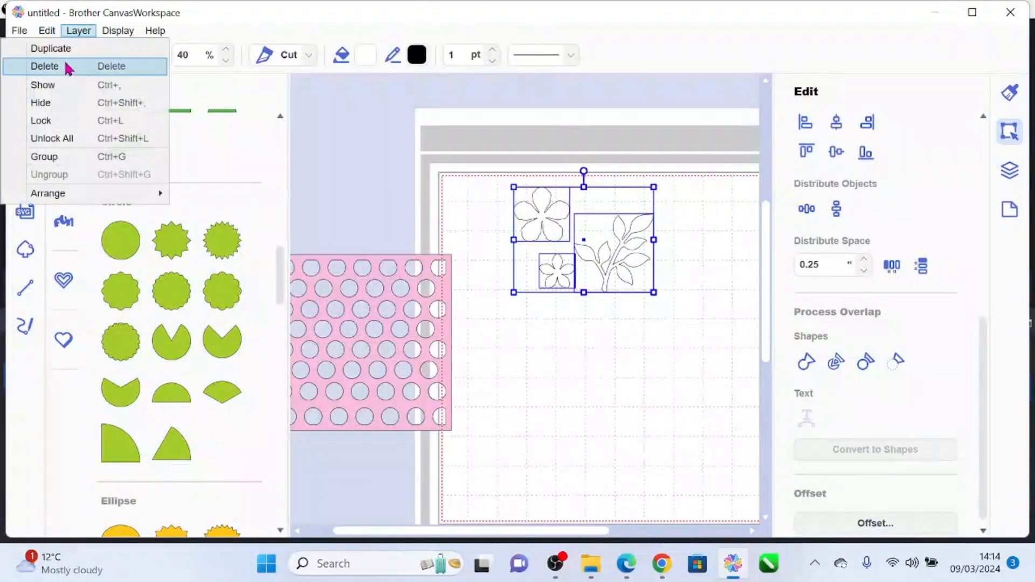
{"action": "left_click", "coordinate": [50, 49]}
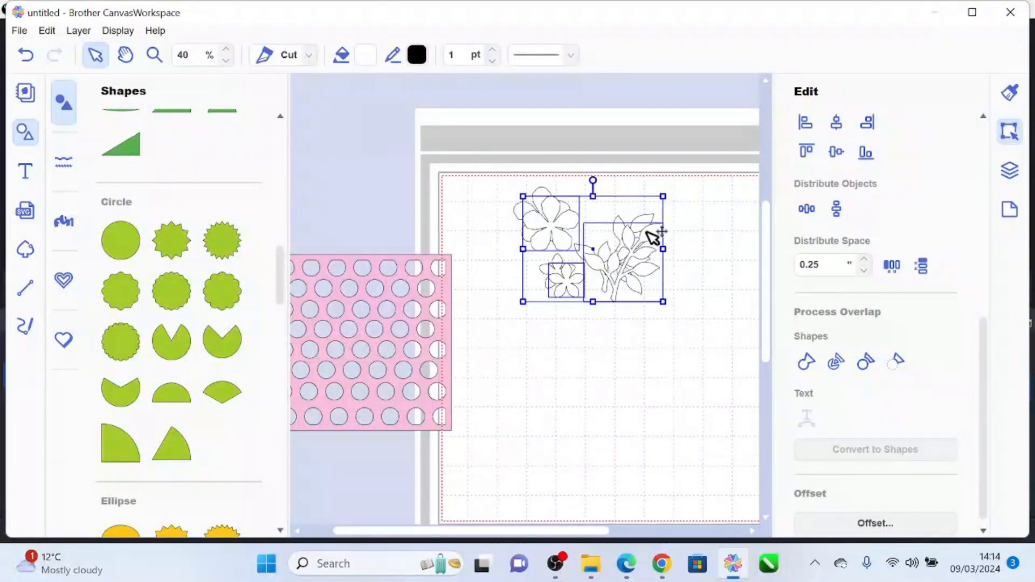
{"action": "left_click_drag", "start_coordinate": [644, 231], "coordinate": [630, 356]}
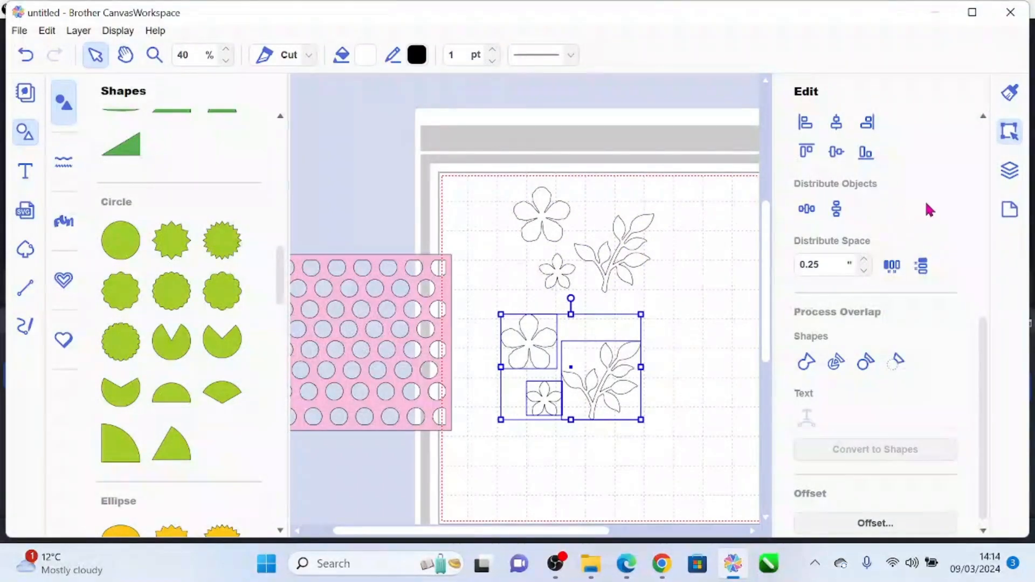
{"action": "left_click", "coordinate": [985, 154]}
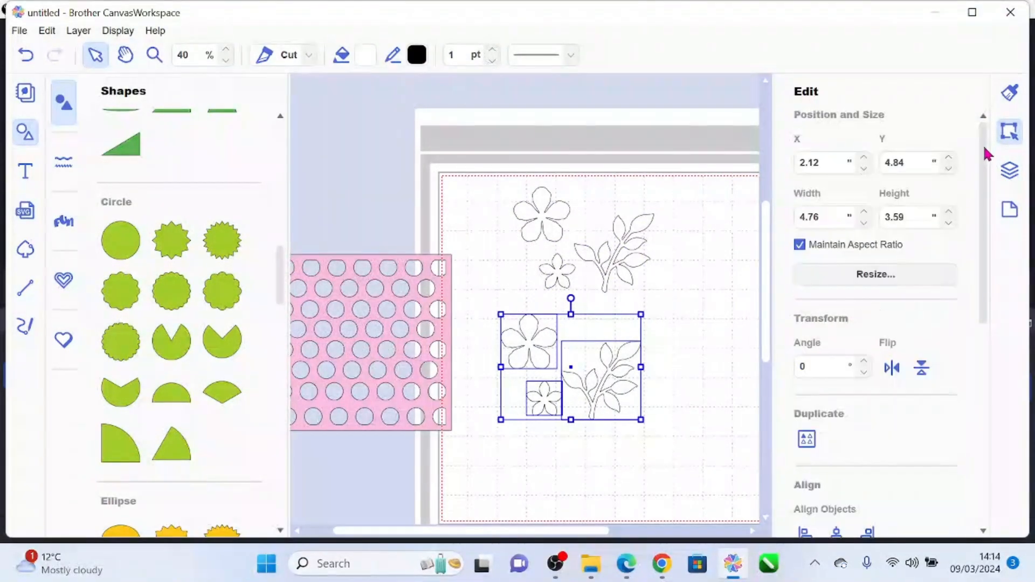
{"action": "left_click", "coordinate": [892, 368]}
{"action": "left_click", "coordinate": [696, 394]}
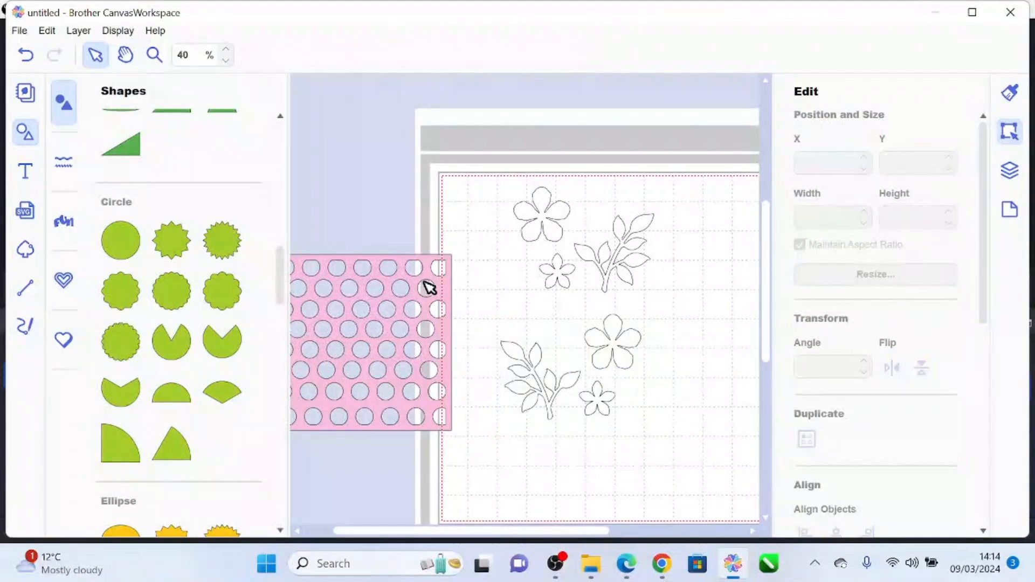
- Close the shapes list and shrink the upper large flower to about 1.26 inches wide
{"action": "left_click", "coordinate": [22, 134]}
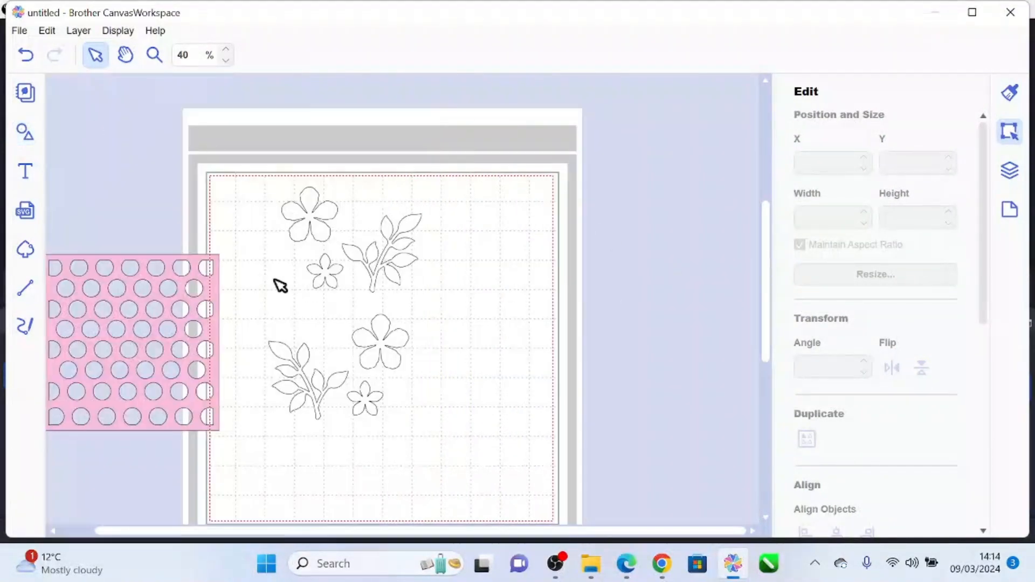
{"action": "left_click", "coordinate": [315, 217]}
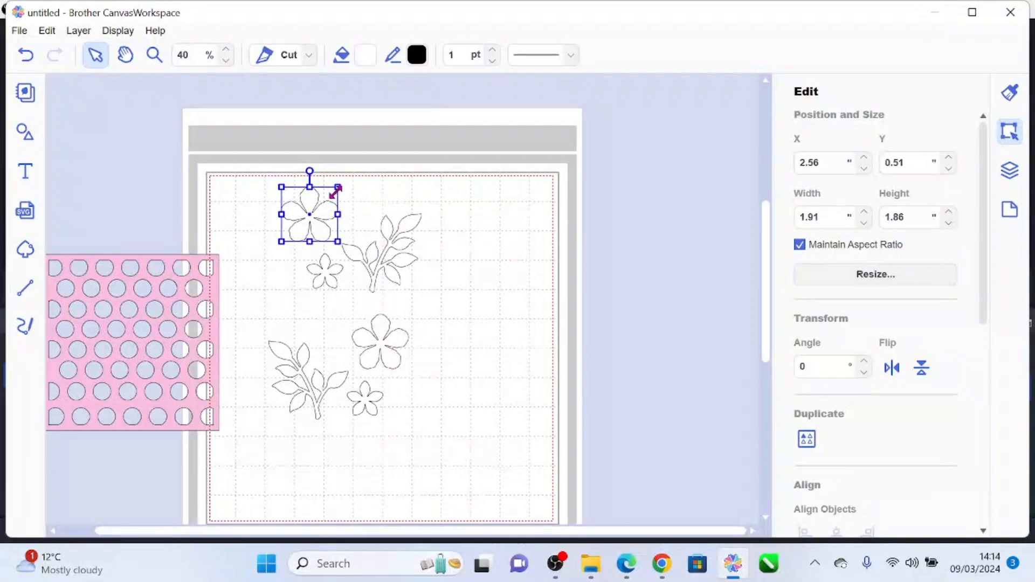
{"action": "left_click_drag", "start_coordinate": [337, 189], "coordinate": [318, 205]}
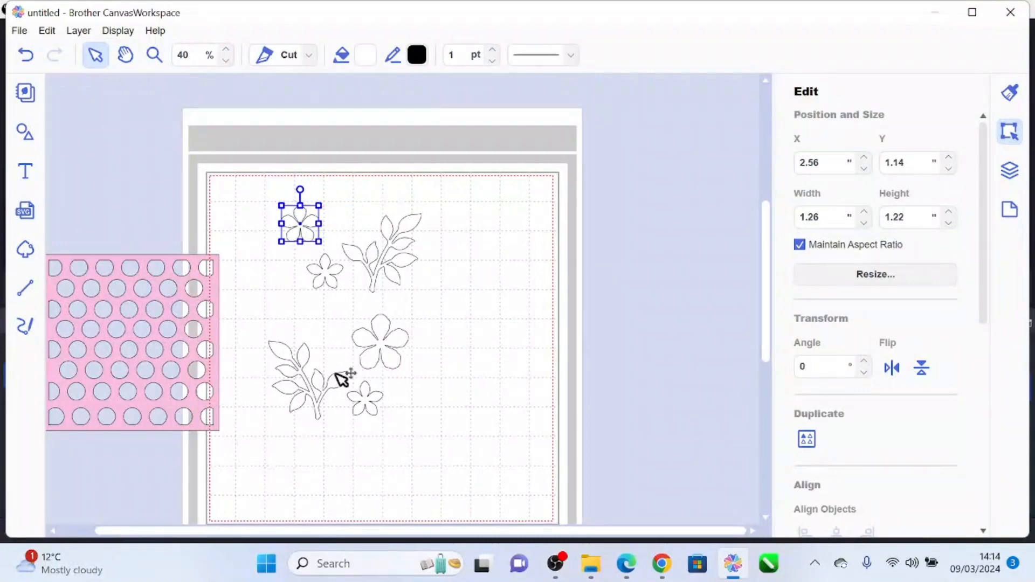
- Shrink the lower leaf sprig, and move the lower small flower below the upper sprig's right side, rotated about 33 degrees
{"action": "left_click", "coordinate": [300, 363]}
{"action": "left_click", "coordinate": [300, 361]}
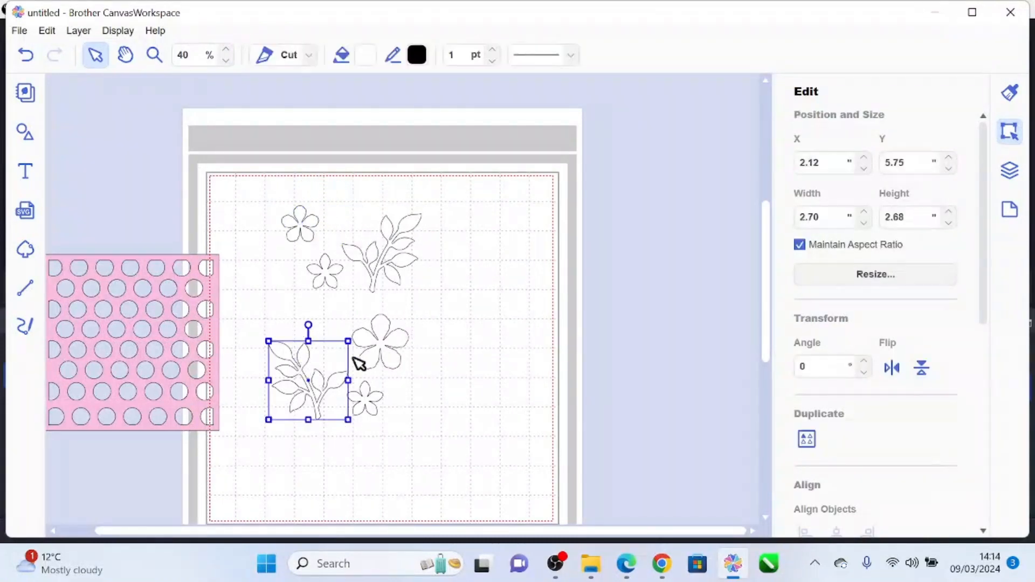
{"action": "mouse_move", "coordinate": [347, 338]}
{"action": "left_mouse_down"}
{"action": "mouse_move", "coordinate": [319, 370]}
{"action": "mouse_move", "coordinate": [320, 330]}
{"action": "mouse_move", "coordinate": [333, 316]}
{"action": "mouse_move", "coordinate": [329, 332]}
{"action": "left_mouse_up"}
{"action": "left_click_drag", "start_coordinate": [372, 411], "coordinate": [437, 308]}
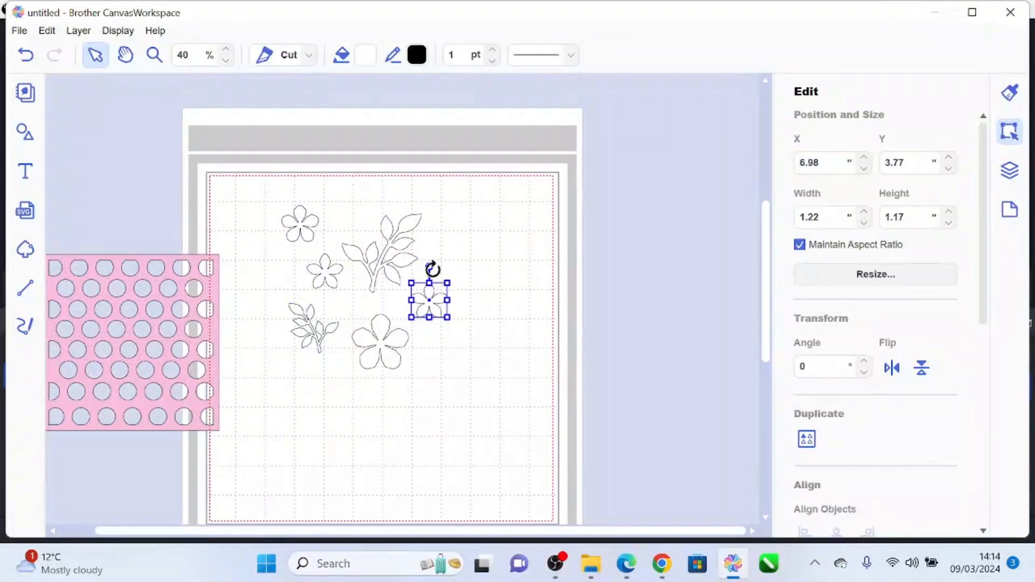
{"action": "left_click_drag", "start_coordinate": [433, 268], "coordinate": [451, 263]}
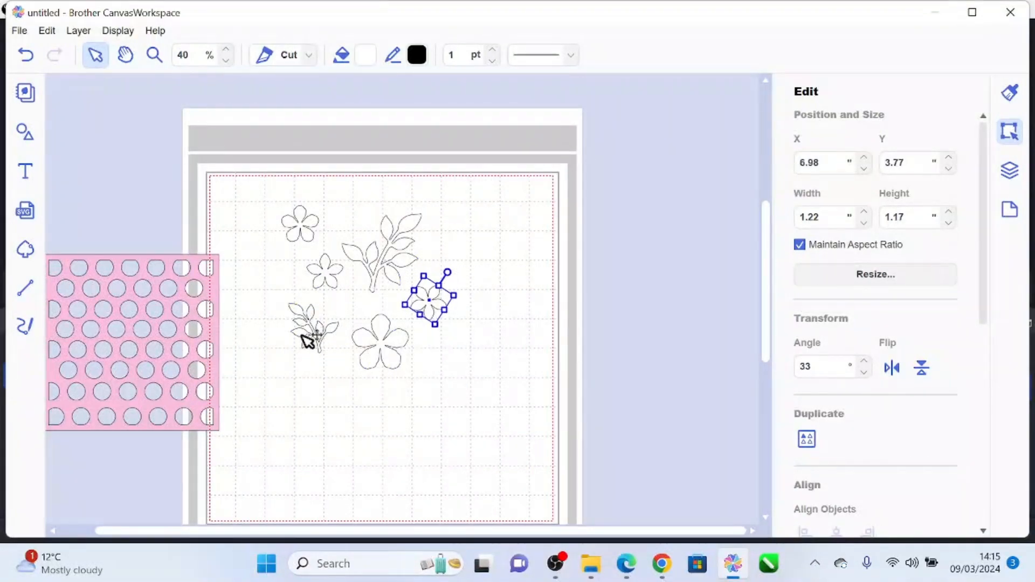
{"action": "left_click", "coordinate": [419, 370]}
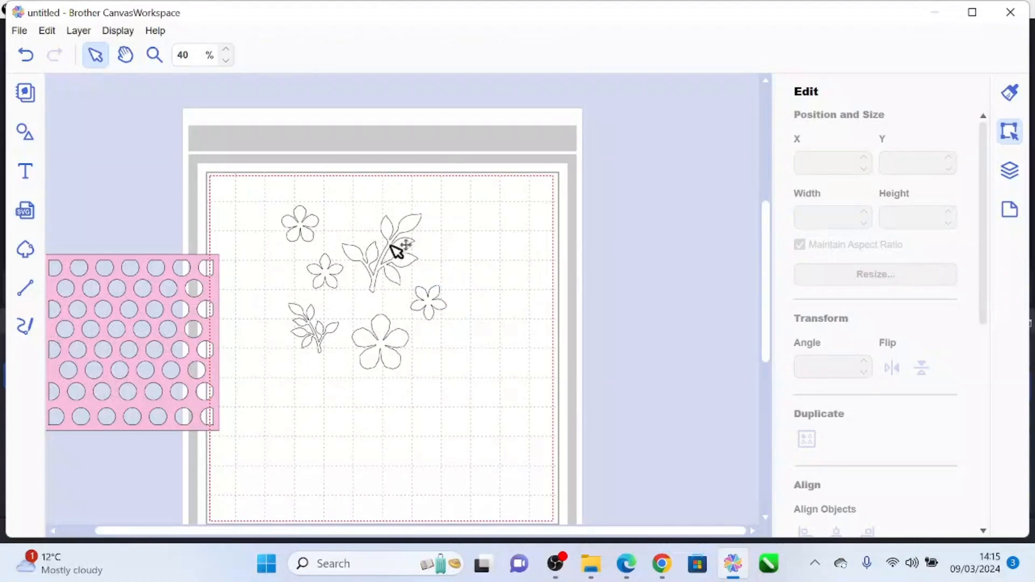
- Examine the path points of the large leaf sprig's outline
{"action": "left_click", "coordinate": [423, 226]}
{"action": "double_click", "coordinate": [423, 227]}
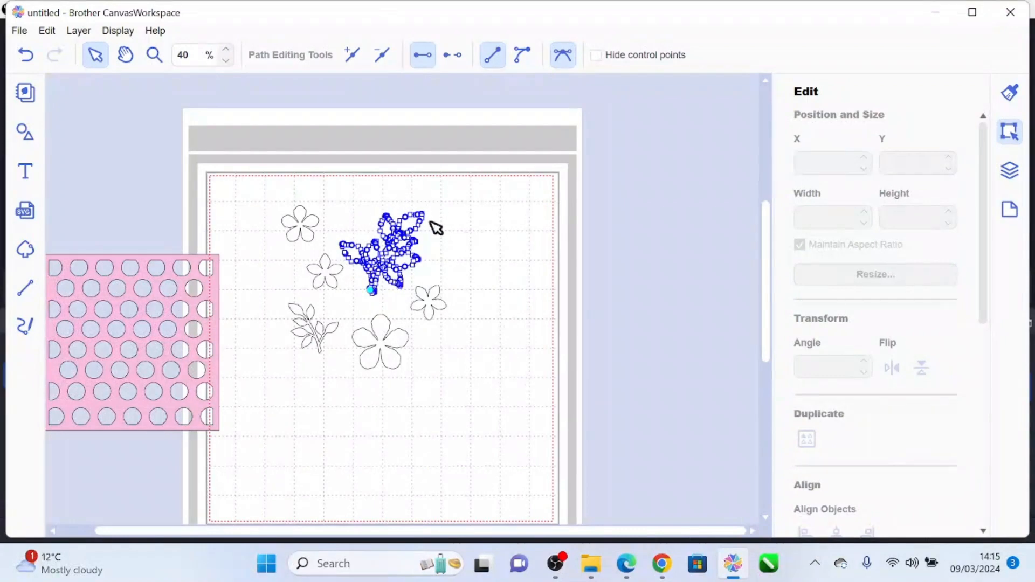
{"action": "left_click", "coordinate": [467, 241]}
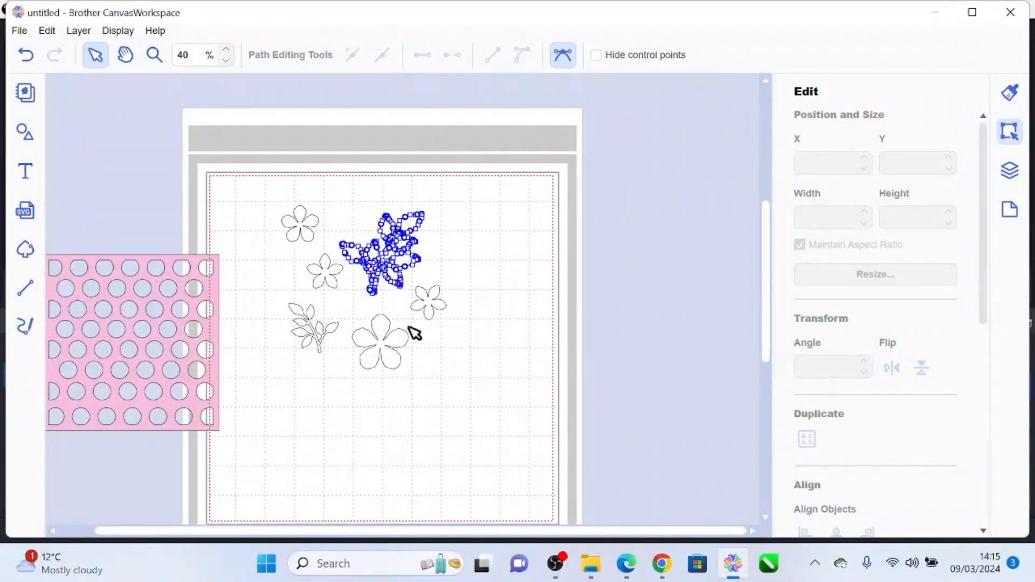
{"action": "key", "text": "Escape"}
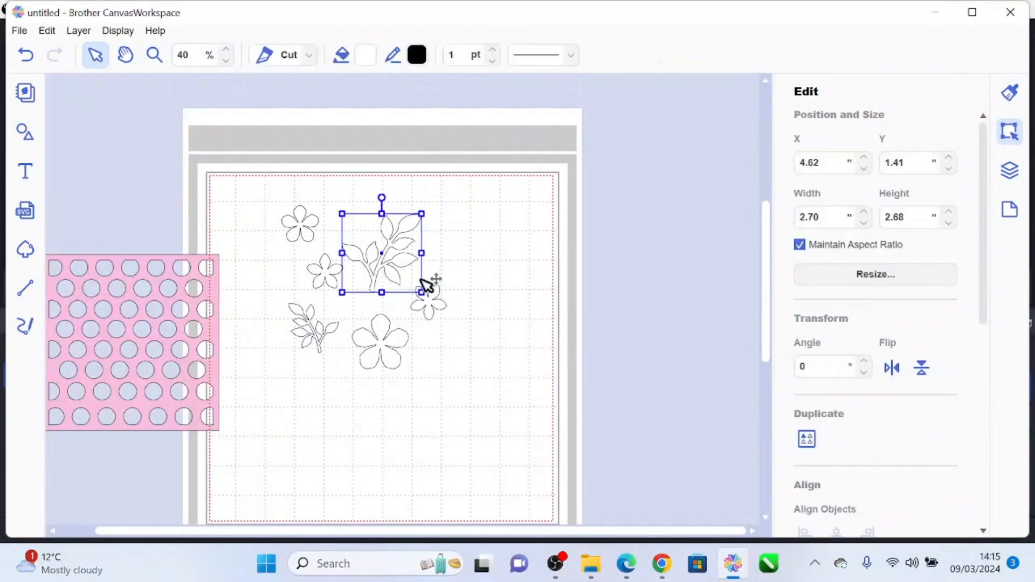
- Try stretching the large flower's top petal upward by moving its path points, and undo the change
{"action": "left_click", "coordinate": [393, 344]}
{"action": "double_click", "coordinate": [393, 344]}
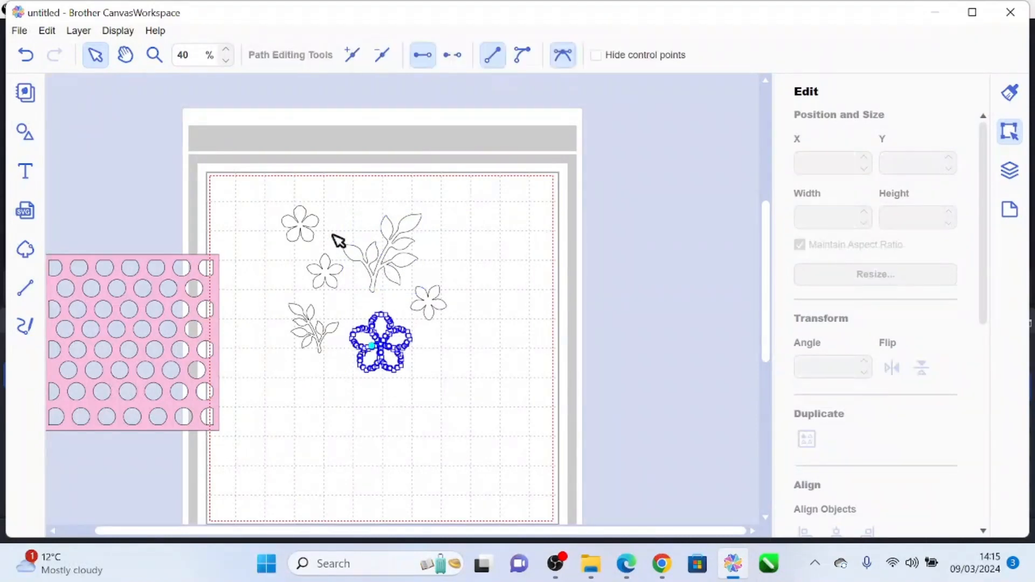
{"action": "left_click", "coordinate": [386, 318]}
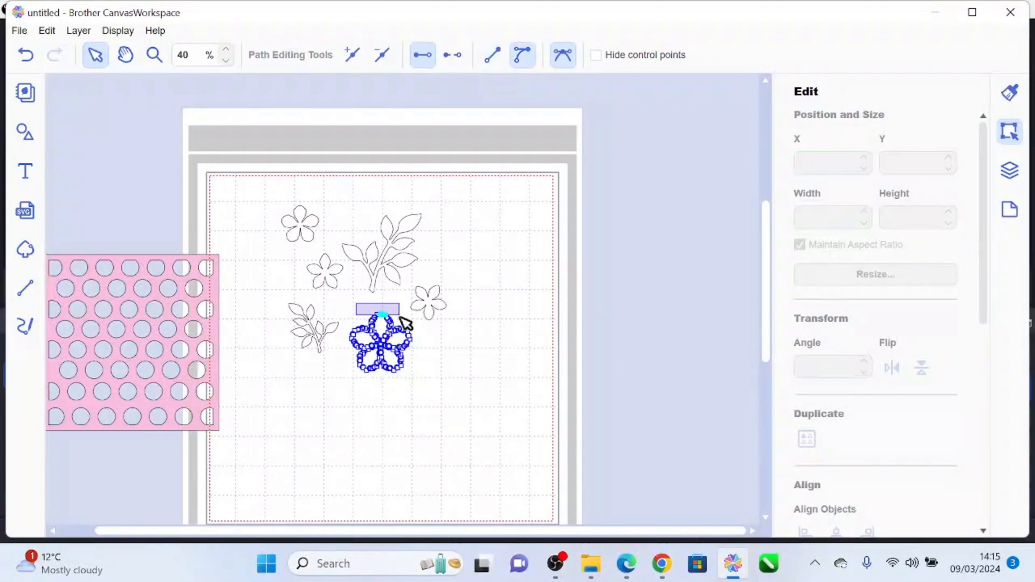
{"action": "left_click", "coordinate": [392, 318]}
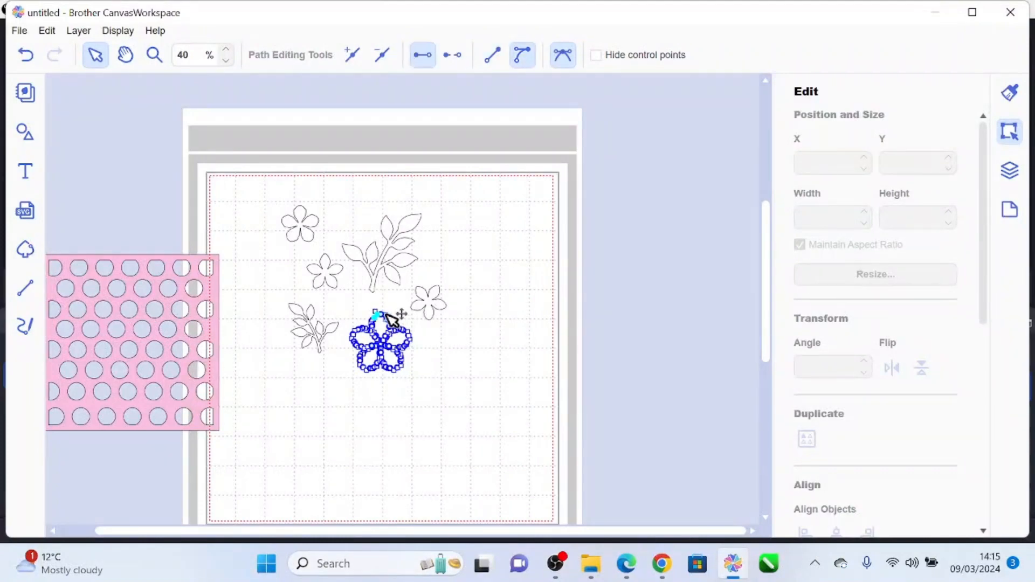
{"action": "left_click_drag", "start_coordinate": [379, 310], "coordinate": [381, 307]}
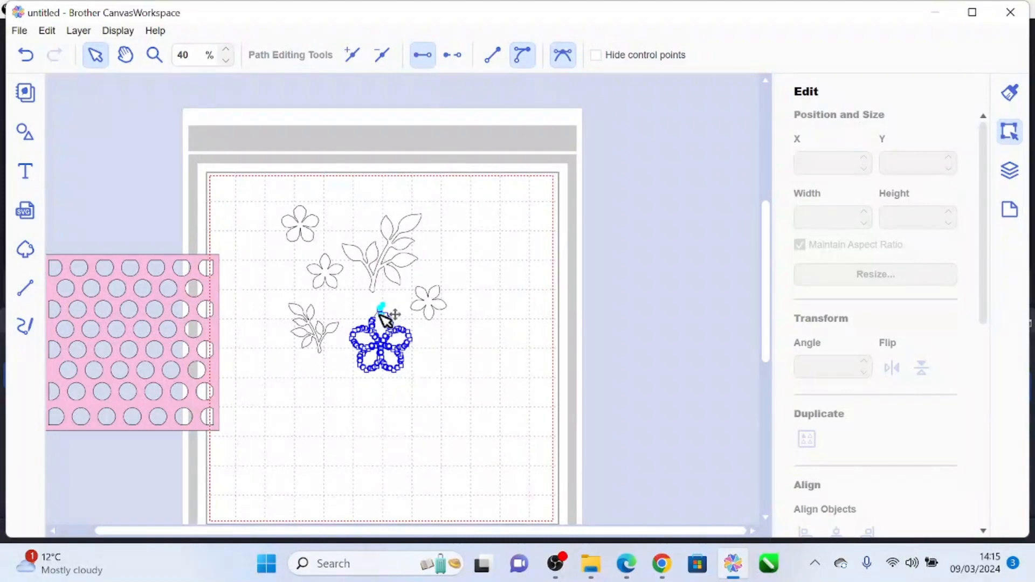
{"action": "mouse_move", "coordinate": [380, 313]}
{"action": "left_mouse_down"}
{"action": "mouse_move", "coordinate": [391, 314]}
{"action": "mouse_move", "coordinate": [385, 297]}
{"action": "left_mouse_up"}
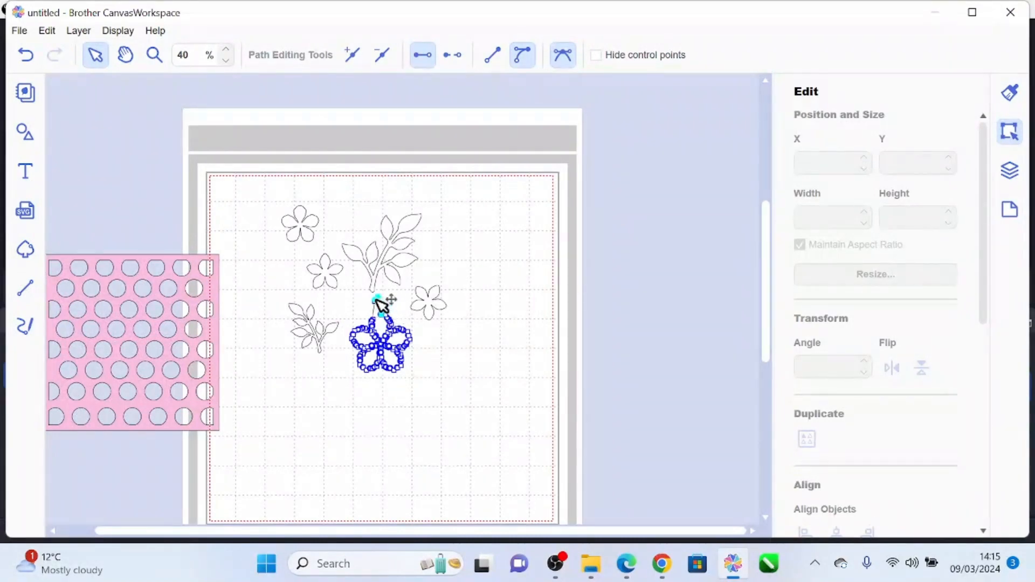
{"action": "left_click", "coordinate": [505, 345]}
{"action": "double_click", "coordinate": [434, 373]}
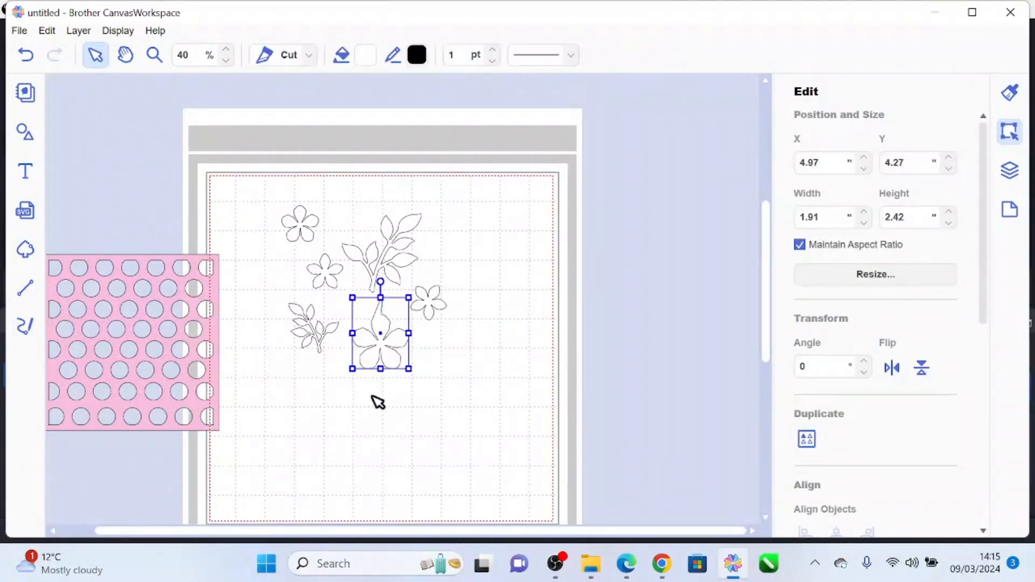
{"action": "left_click", "coordinate": [346, 414]}
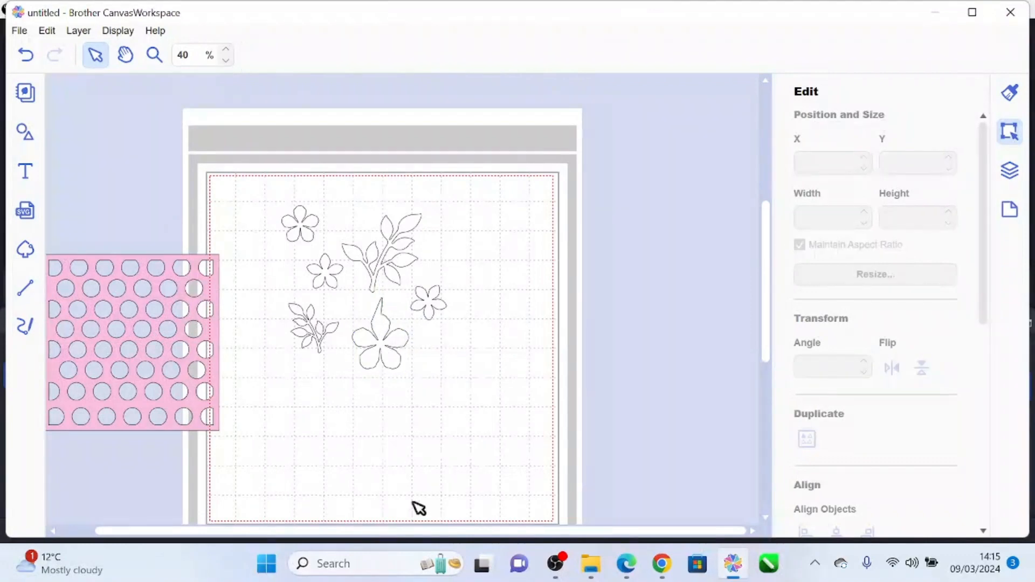
{"action": "left_click", "coordinate": [382, 322]}
{"action": "left_click", "coordinate": [21, 55]}
- Move the top flower closer to the large sprig, and add pattern 000028_A of the Butterfly T-shirt project to the mat
{"action": "left_click_drag", "start_coordinate": [313, 237], "coordinate": [344, 236]}
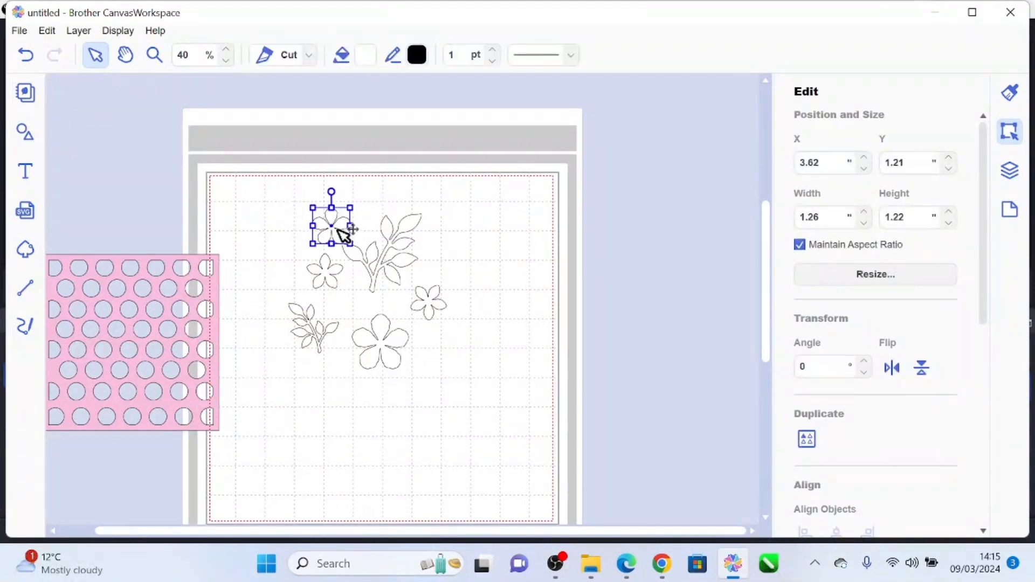
{"action": "left_click", "coordinate": [26, 93]}
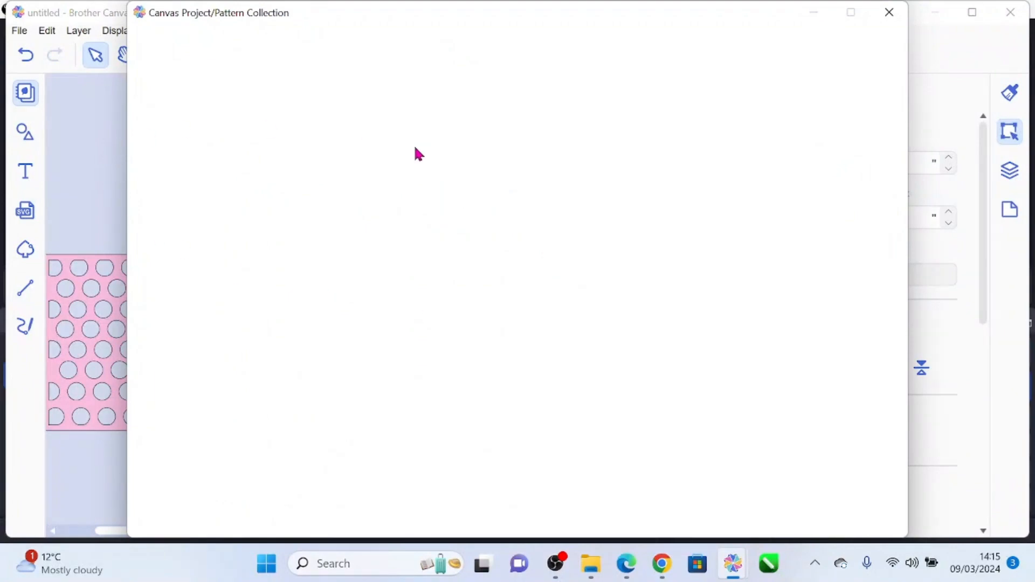
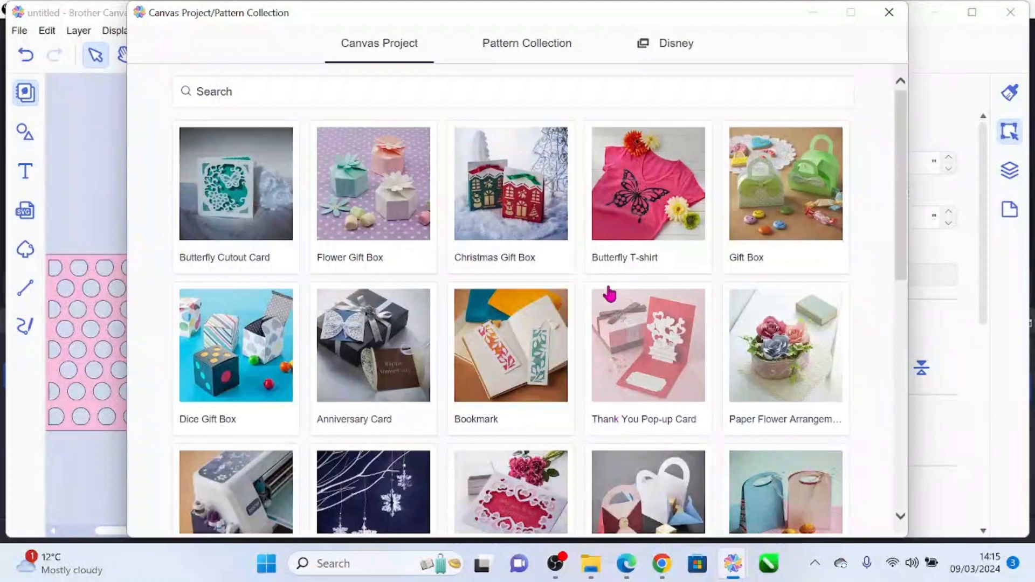
{"action": "left_click", "coordinate": [620, 199]}
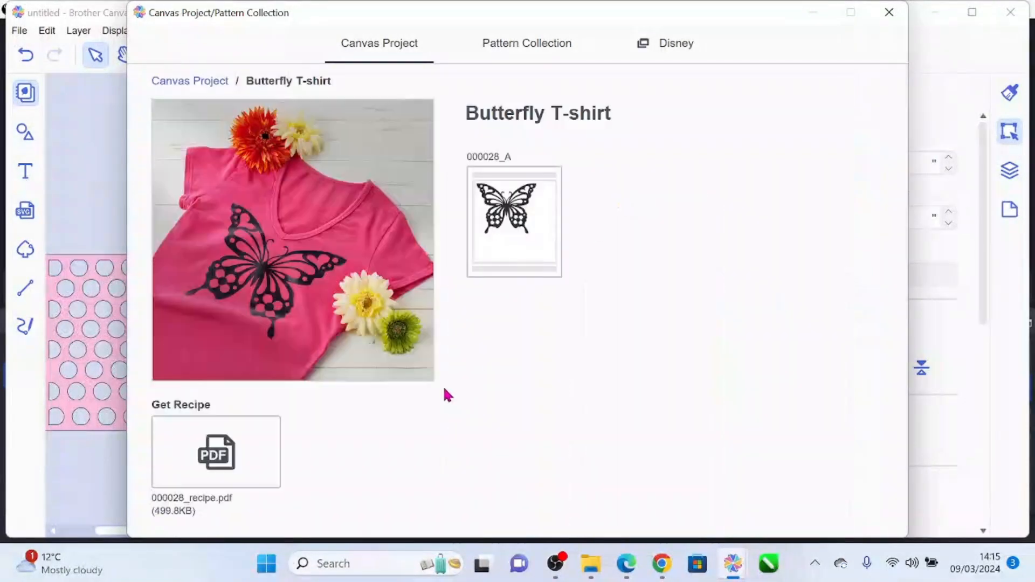
{"action": "left_click", "coordinate": [485, 234]}
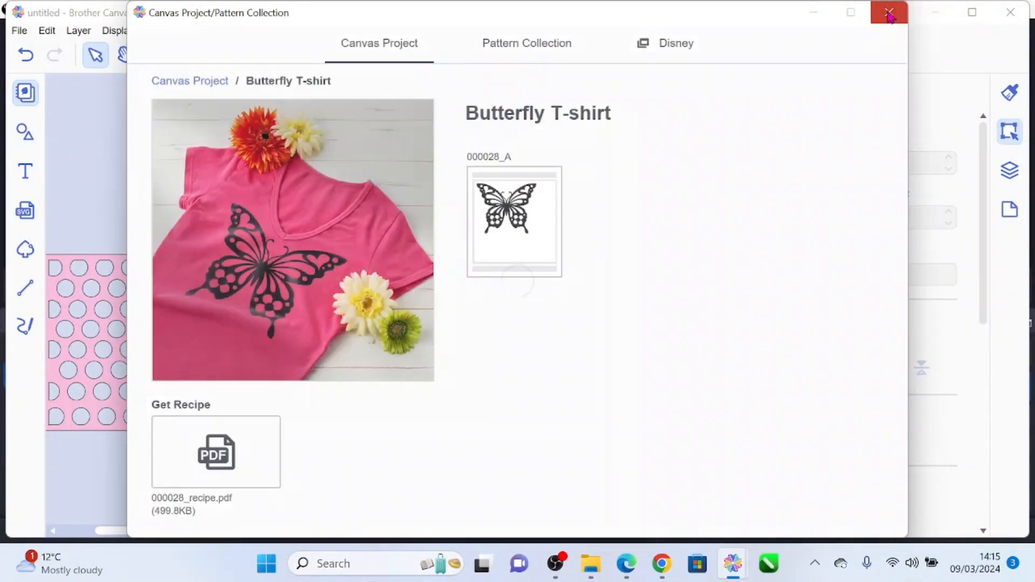
{"action": "left_click", "coordinate": [889, 12]}
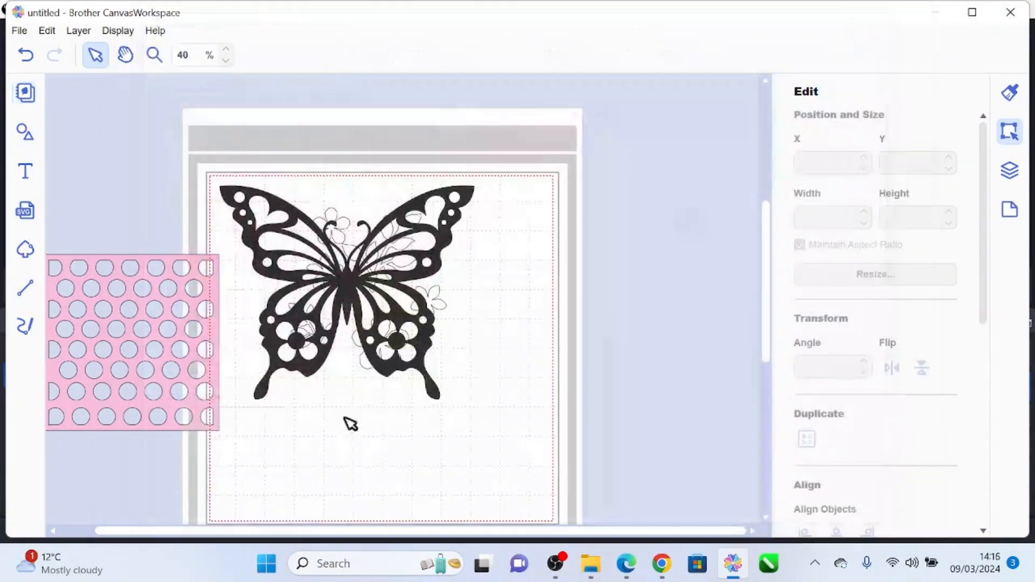
- Shrink the butterfly to about 2.06 by 1.73 inches and move the tilted small flower down and to the right
{"action": "left_click", "coordinate": [471, 189]}
{"action": "left_click_drag", "start_coordinate": [473, 187], "coordinate": [492, 257]}
{"action": "left_click", "coordinate": [434, 308]}
{"action": "left_click_drag", "start_coordinate": [437, 331], "coordinate": [462, 340]}
- Place the butterfly to the right of the large leaf sprig and rotate it about 17 degrees
{"action": "left_click", "coordinate": [465, 235]}
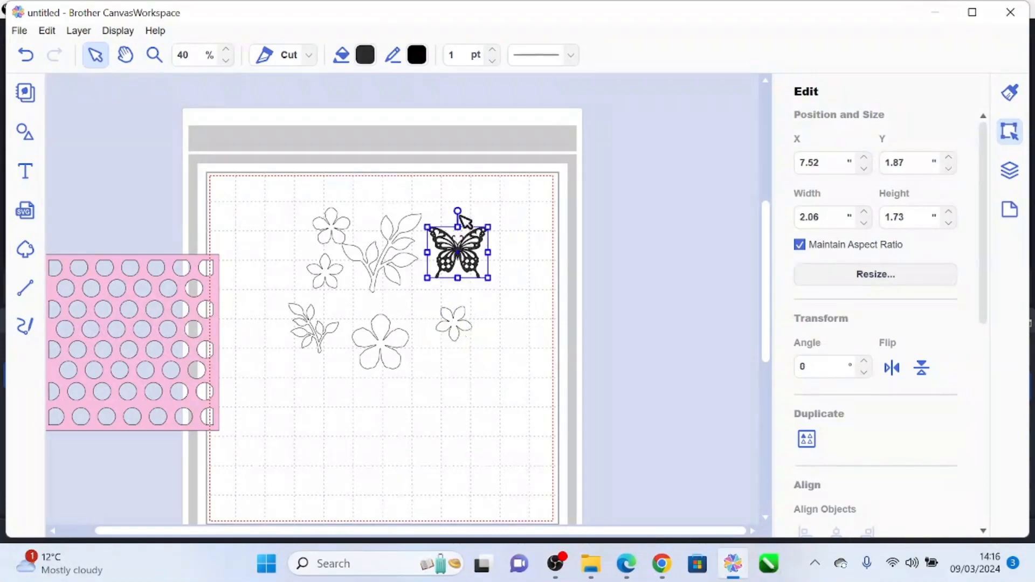
{"action": "left_click_drag", "start_coordinate": [459, 212], "coordinate": [472, 208]}
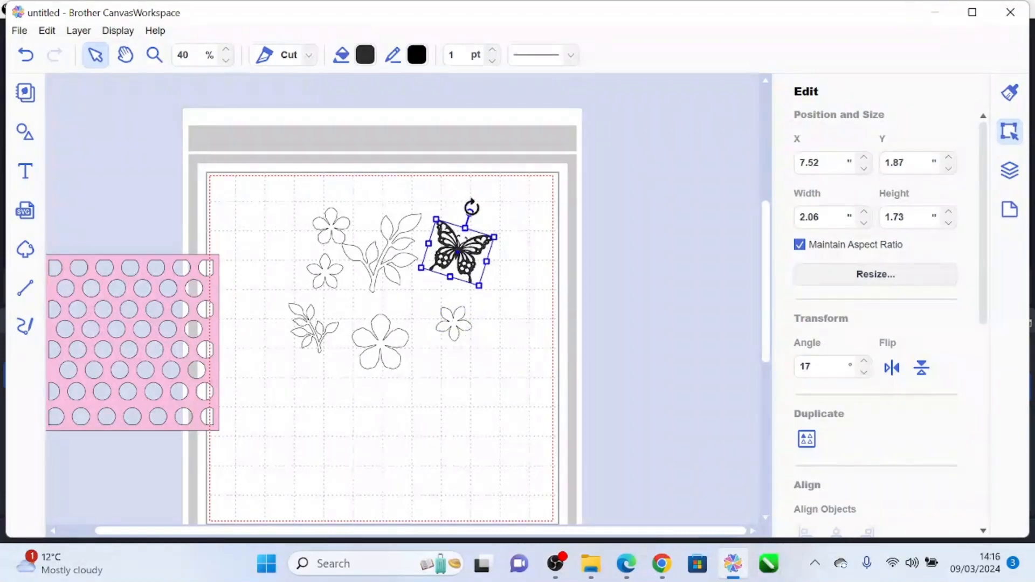
- Duplicate the butterfly, flip the copy vertically, and move the original down and left beneath the small leaf sprig
{"action": "left_click", "coordinate": [77, 30]}
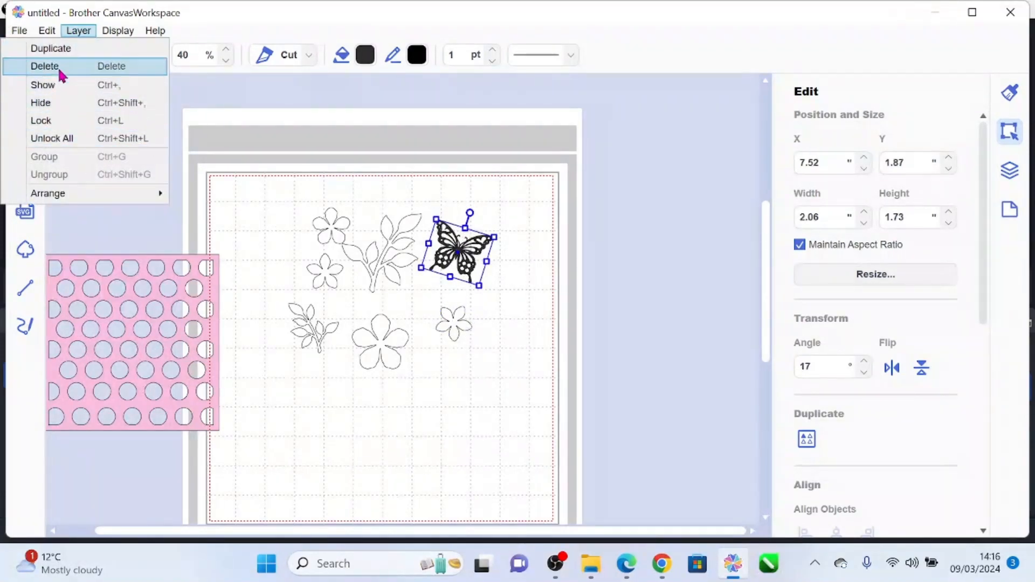
{"action": "left_click", "coordinate": [61, 49]}
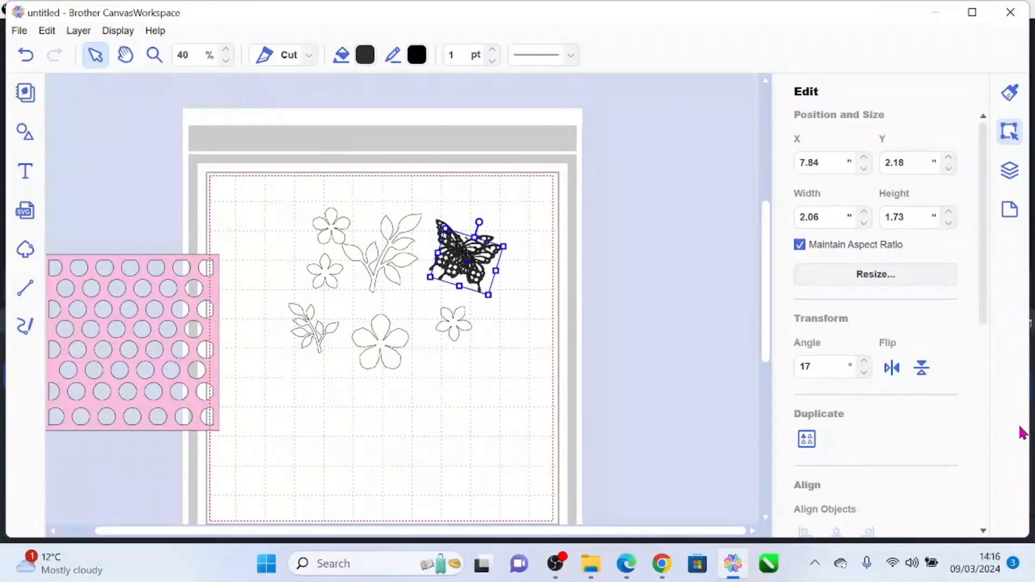
{"action": "left_click", "coordinate": [922, 368]}
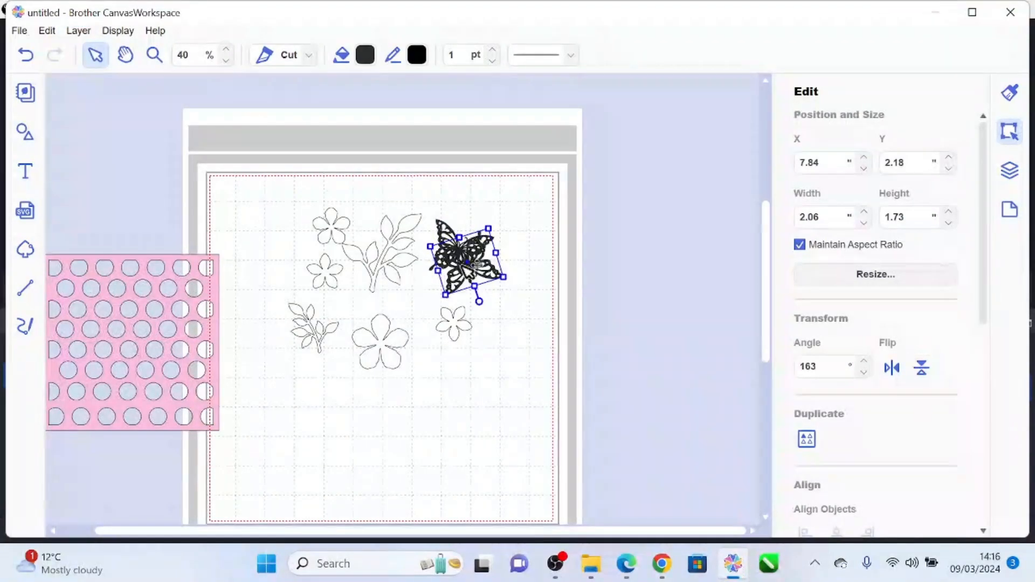
{"action": "left_click_drag", "start_coordinate": [464, 264], "coordinate": [328, 386]}
- Move the large leaf sprig slightly down and right, and the small sprig up and right
{"action": "left_click", "coordinate": [386, 258]}
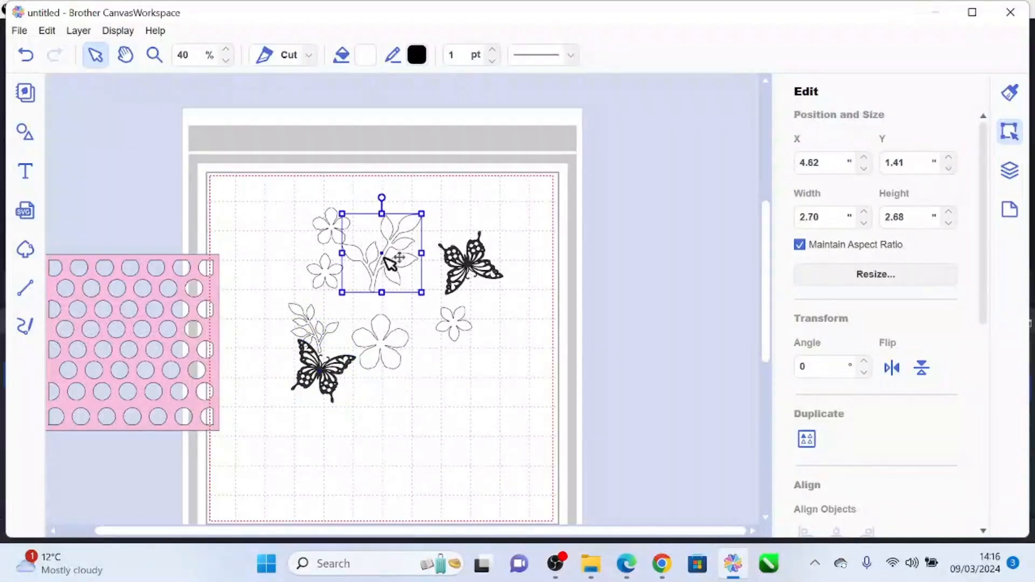
{"action": "left_click_drag", "start_coordinate": [389, 262], "coordinate": [403, 281]}
{"action": "left_click", "coordinate": [333, 322]}
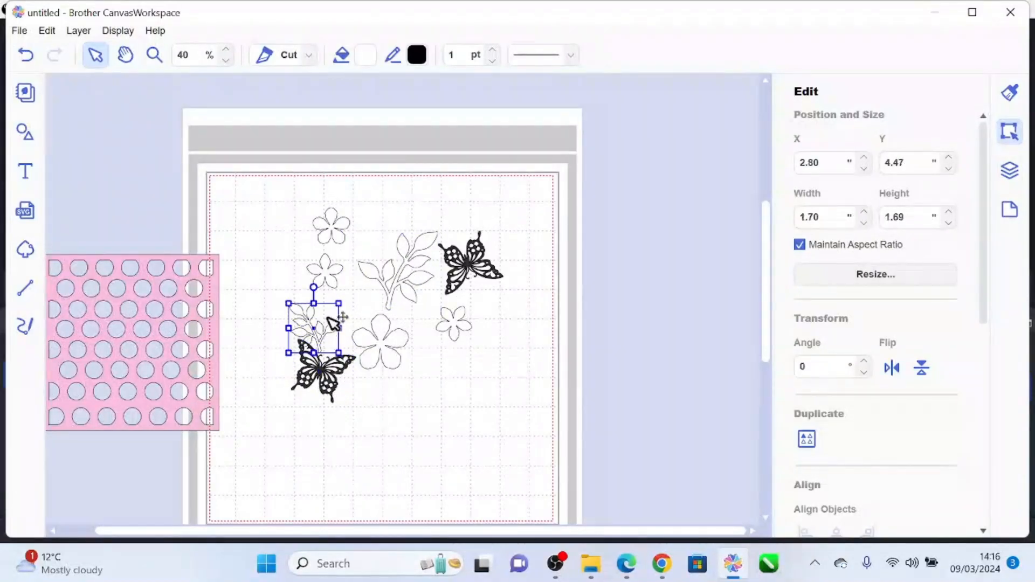
{"action": "left_click_drag", "start_coordinate": [333, 323], "coordinate": [346, 302]}
- Move the top flower right above the large sprig, the other upright small flower slightly up, and the tilted flower left
{"action": "left_click", "coordinate": [359, 226]}
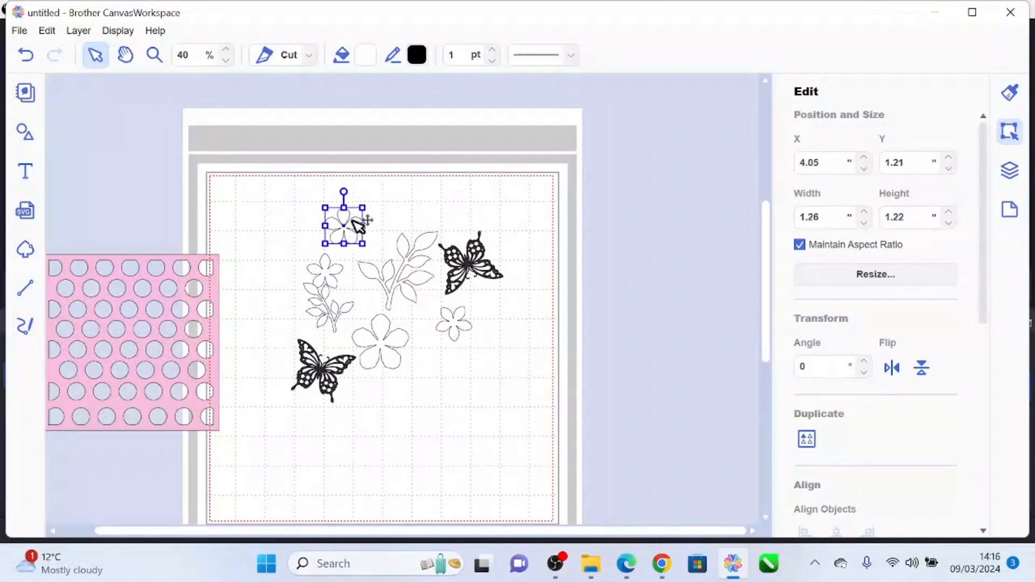
{"action": "left_click_drag", "start_coordinate": [358, 227], "coordinate": [377, 228]}
{"action": "left_click_drag", "start_coordinate": [334, 272], "coordinate": [333, 263]}
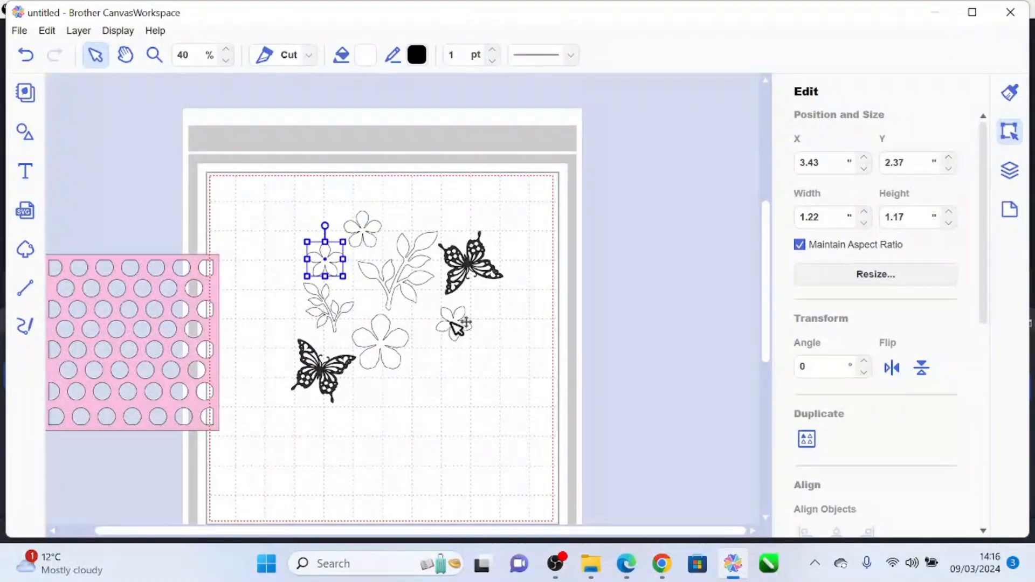
{"action": "left_click_drag", "start_coordinate": [455, 323], "coordinate": [440, 327]}
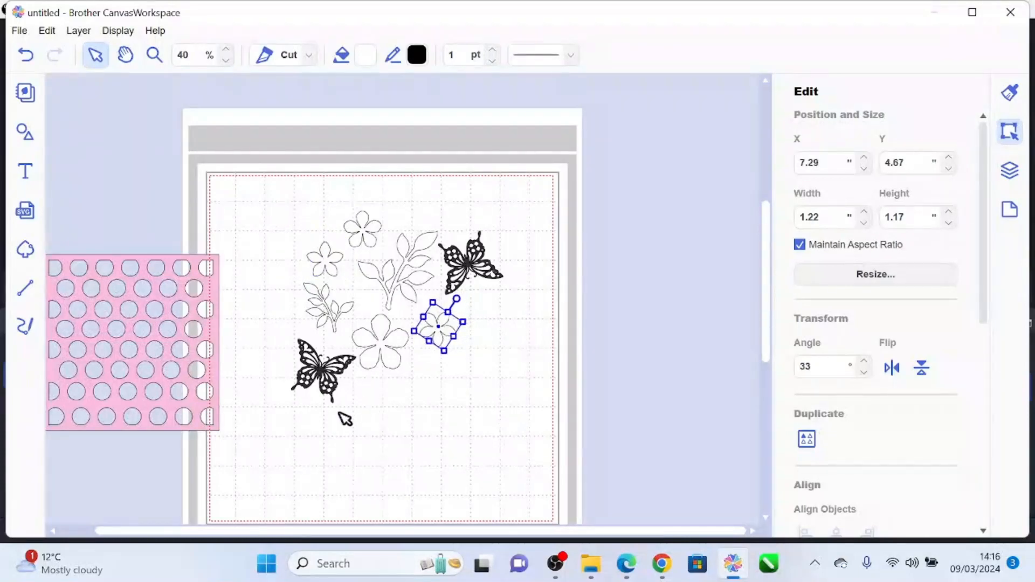
- Shrink the lower butterfly to about 1.40 by 1.17 inches, and rotate the upper one to about 232 degrees at about 1.64 by 1.38 inches
{"action": "left_click", "coordinate": [323, 360]}
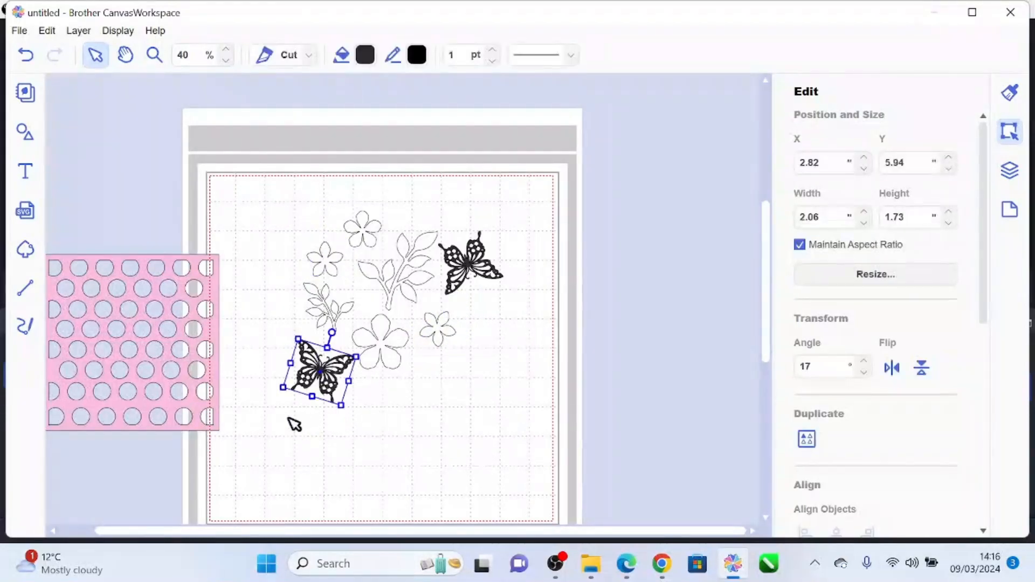
{"action": "left_click_drag", "start_coordinate": [282, 385], "coordinate": [326, 361]}
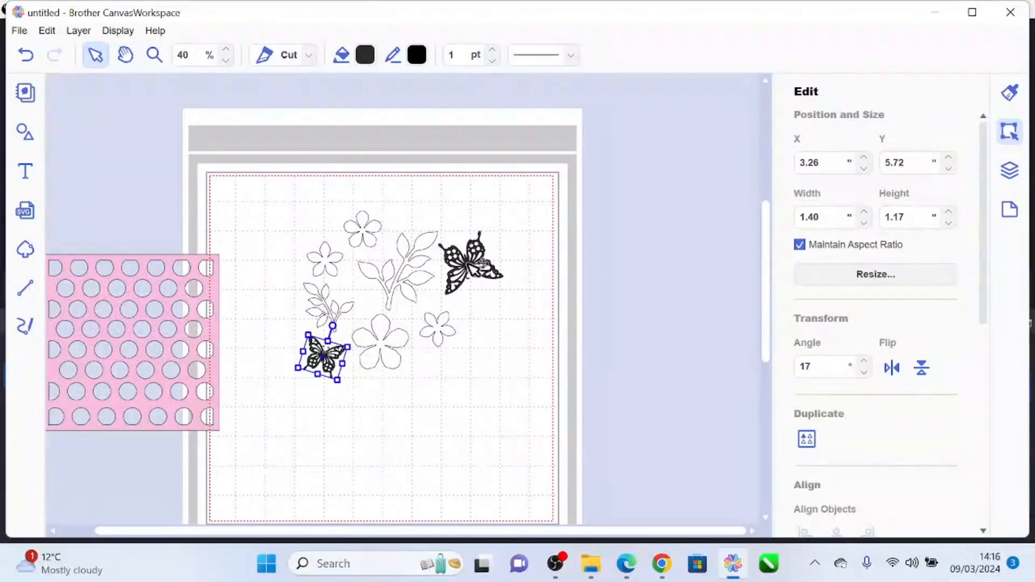
{"action": "left_click_drag", "start_coordinate": [467, 267], "coordinate": [484, 266]}
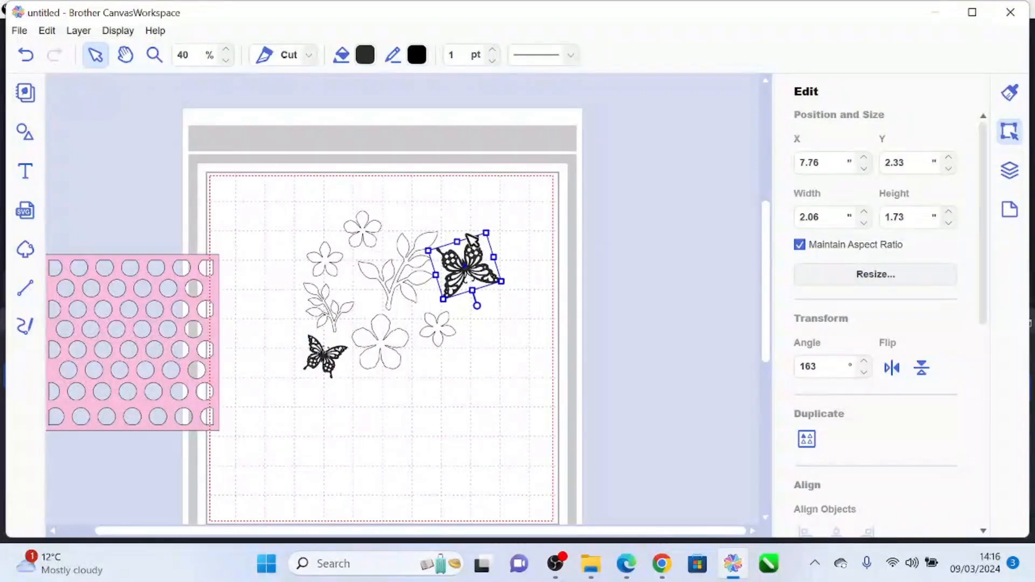
{"action": "left_click_drag", "start_coordinate": [478, 308], "coordinate": [391, 325]}
{"action": "left_click", "coordinate": [519, 325]}
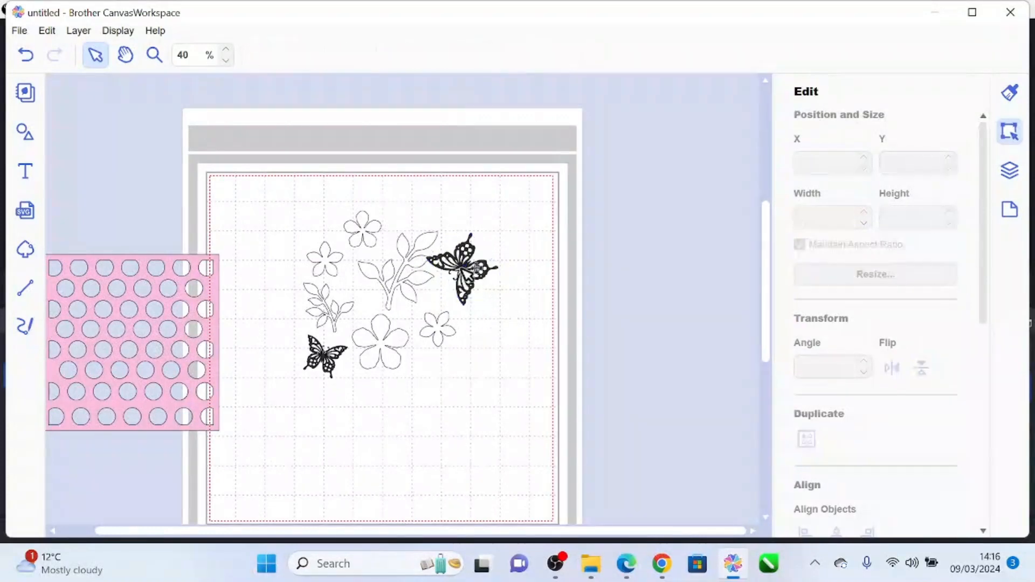
{"action": "mouse_move", "coordinate": [477, 269]}
{"action": "left_mouse_down"}
{"action": "mouse_move", "coordinate": [497, 294]}
{"action": "mouse_move", "coordinate": [474, 289]}
{"action": "mouse_move", "coordinate": [478, 272]}
{"action": "left_mouse_up"}
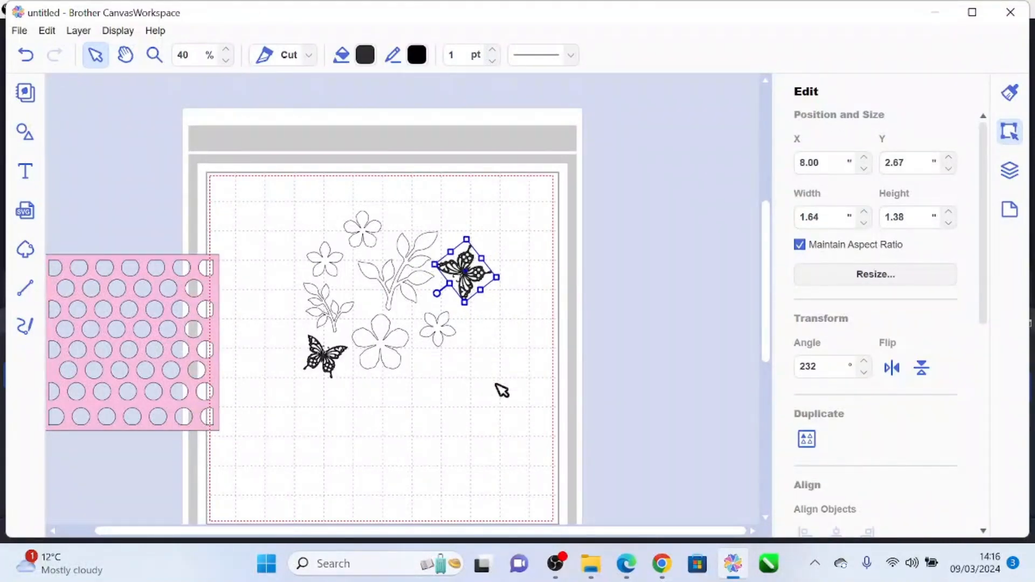
{"action": "left_click", "coordinate": [501, 389]}
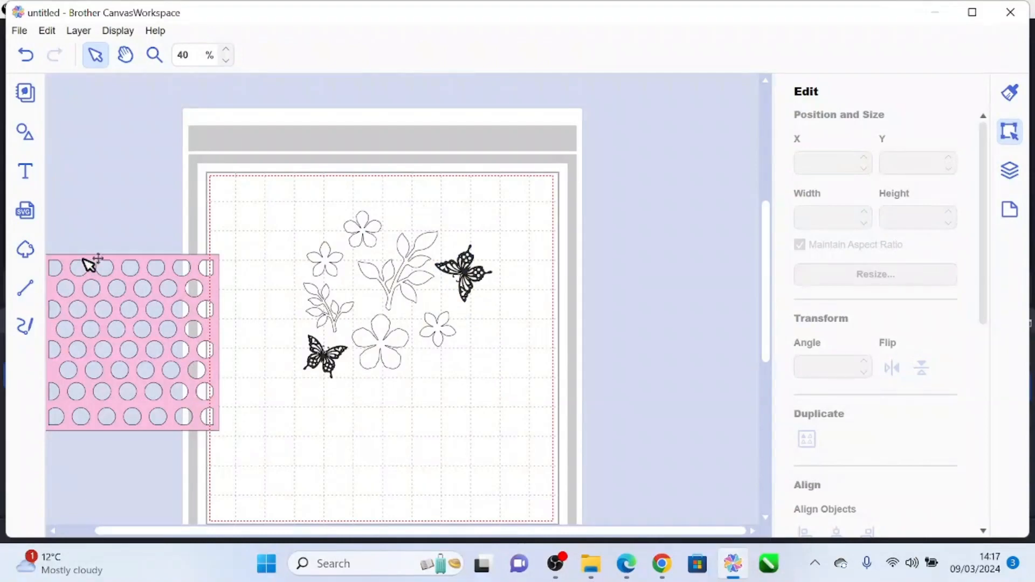
- Move the pink dotted pattern up beside the mat's upper-left corner and add a plain square shape over the motifs
{"action": "left_click_drag", "start_coordinate": [89, 264], "coordinate": [87, 103]}
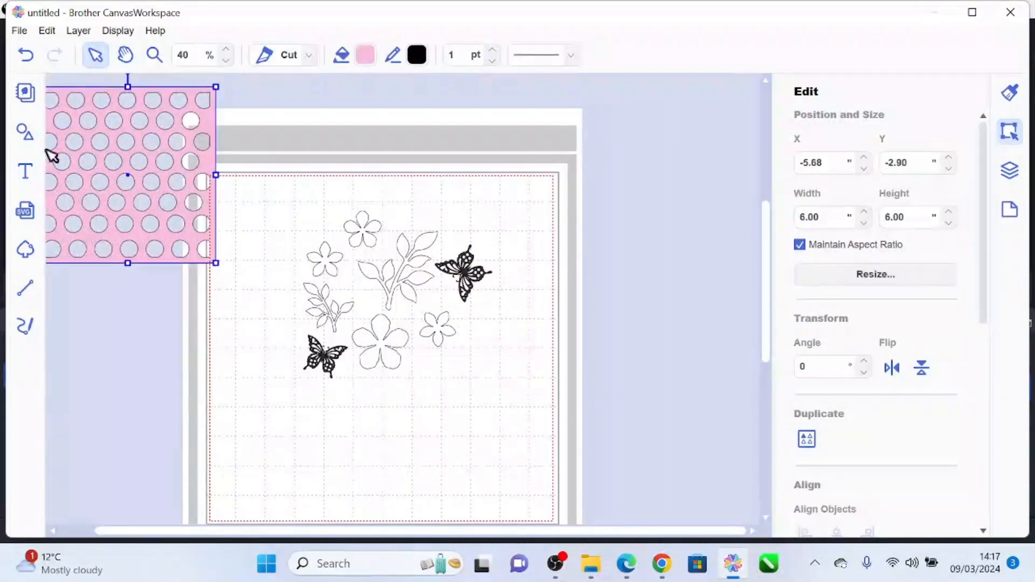
{"action": "left_click", "coordinate": [23, 132]}
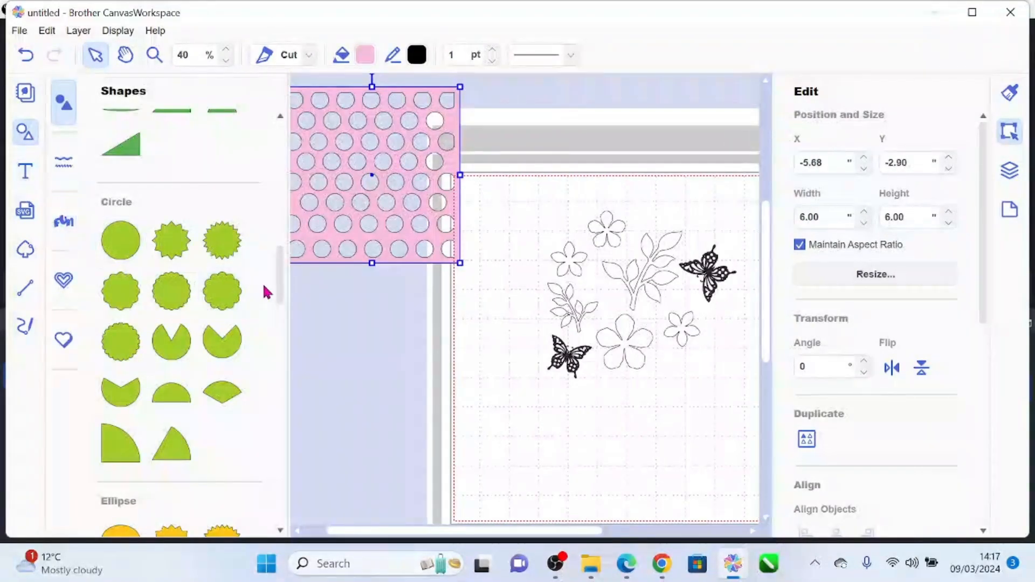
{"action": "left_click_drag", "start_coordinate": [279, 274], "coordinate": [281, 140]}
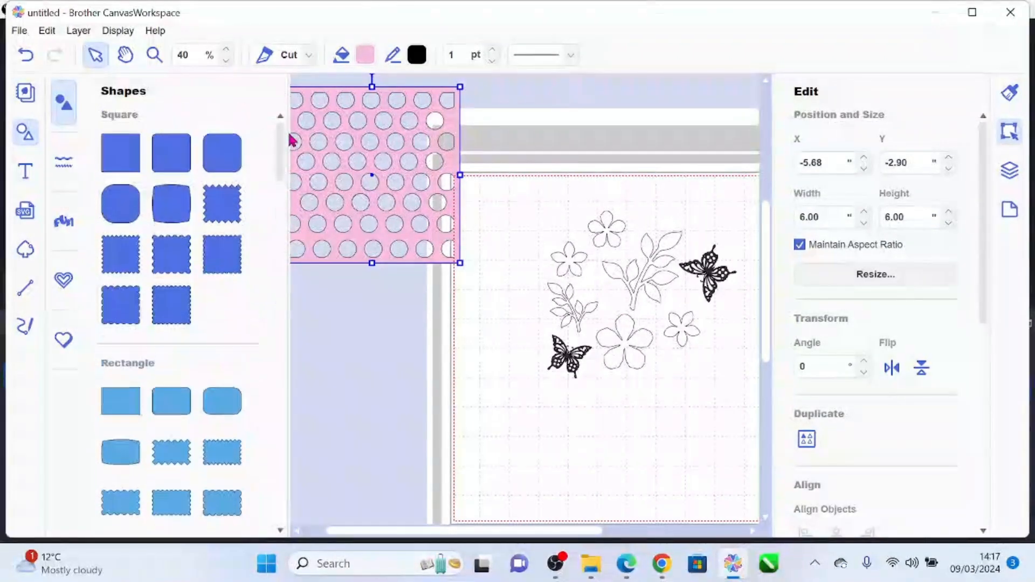
{"action": "left_click", "coordinate": [111, 152]}
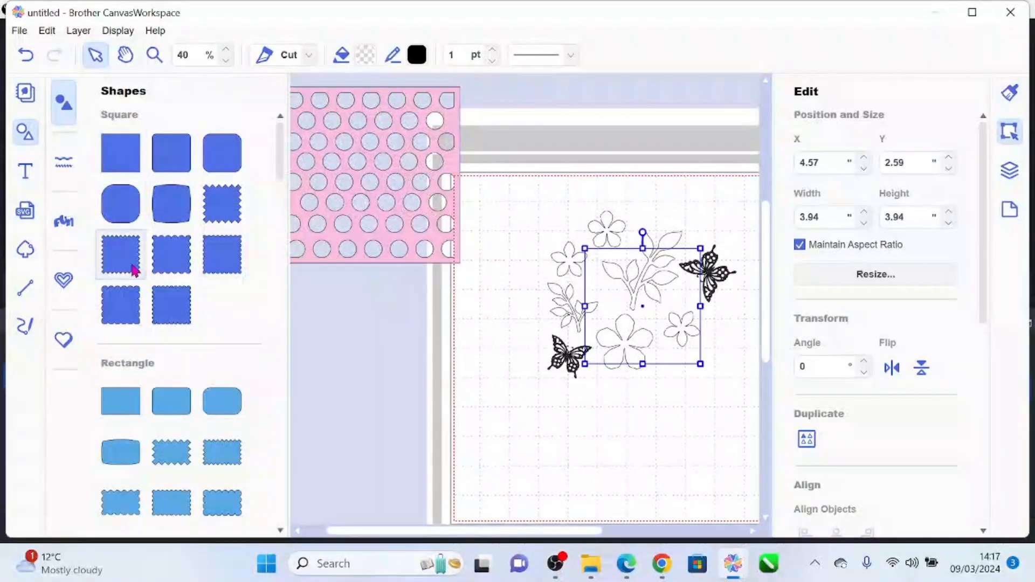
{"action": "left_click", "coordinate": [23, 132]}
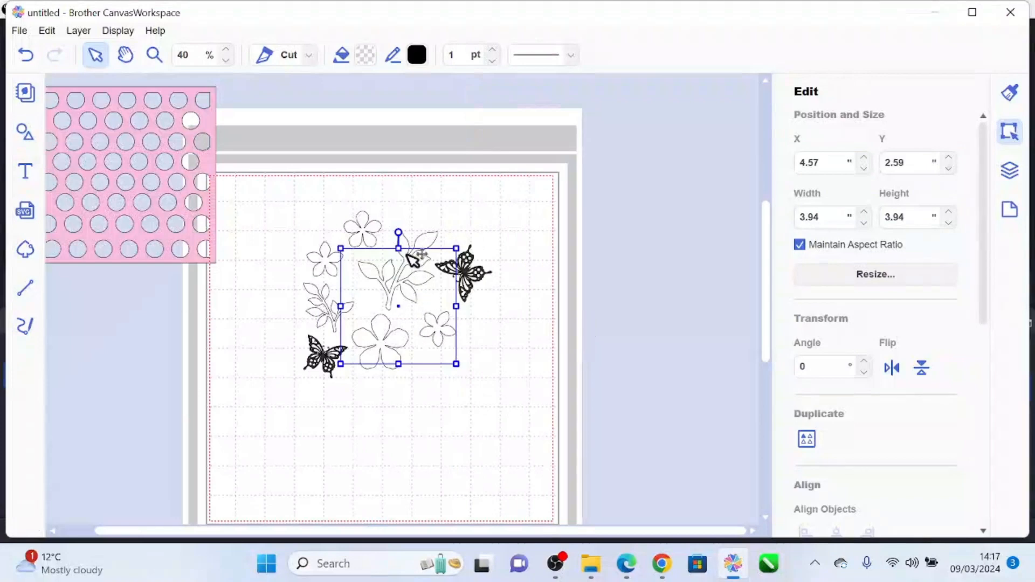
- Size the square to 5 inches wide by 7 inches high without maintaining its aspect ratio, and move it below the motifs
{"action": "left_click_drag", "start_coordinate": [398, 236], "coordinate": [398, 195]}
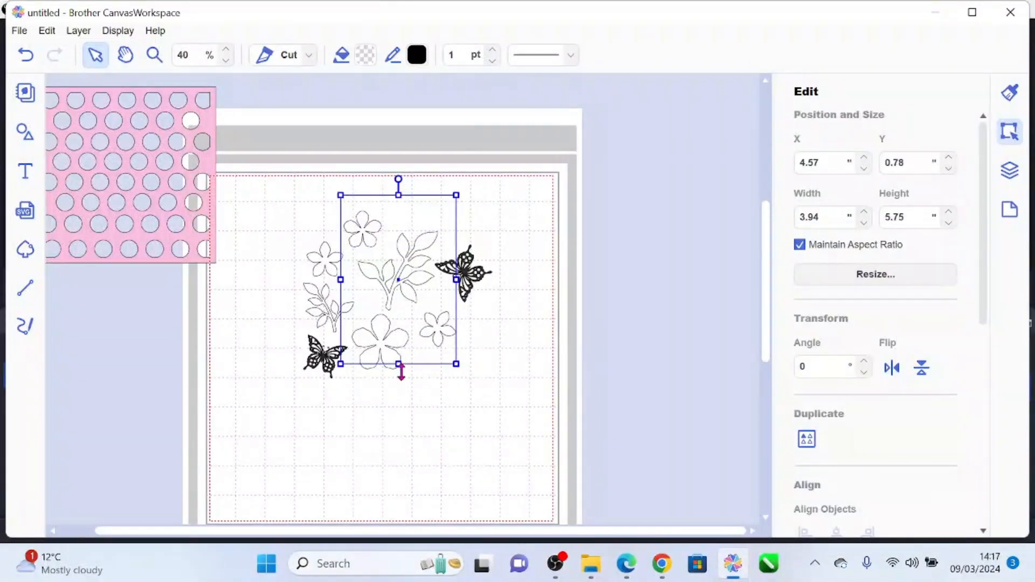
{"action": "left_click_drag", "start_coordinate": [401, 371], "coordinate": [401, 389]}
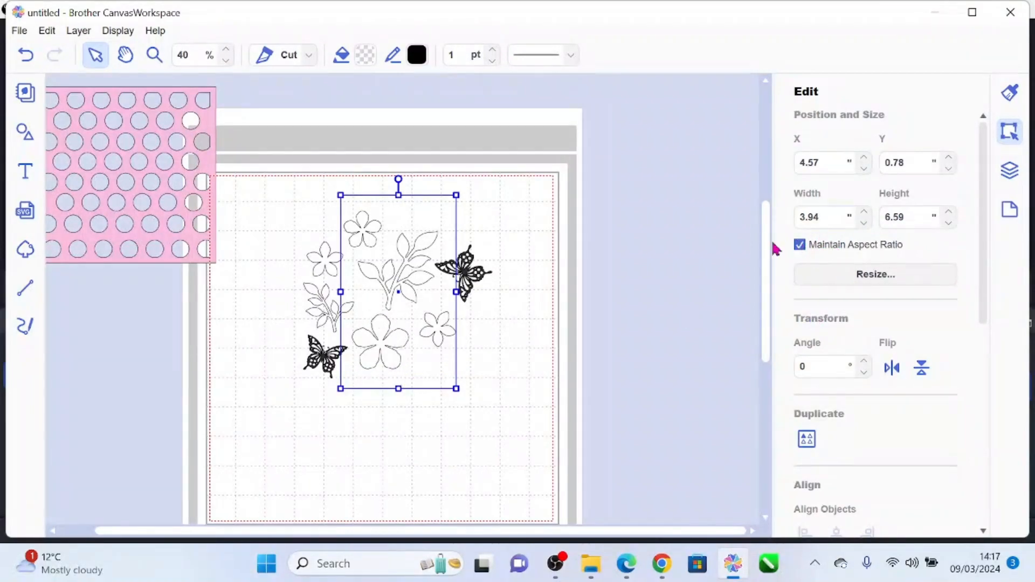
{"action": "left_click", "coordinate": [802, 246]}
{"action": "left_click_drag", "start_coordinate": [822, 218], "coordinate": [774, 218]}
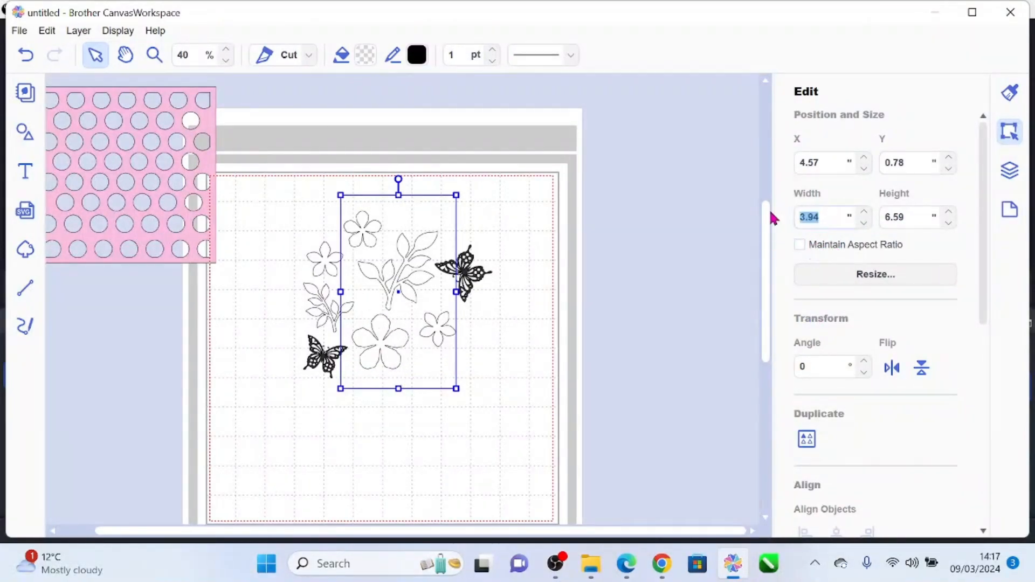
{"action": "type", "text": "5"}
{"action": "key", "text": "Tab"}
{"action": "type", "text": "7"}
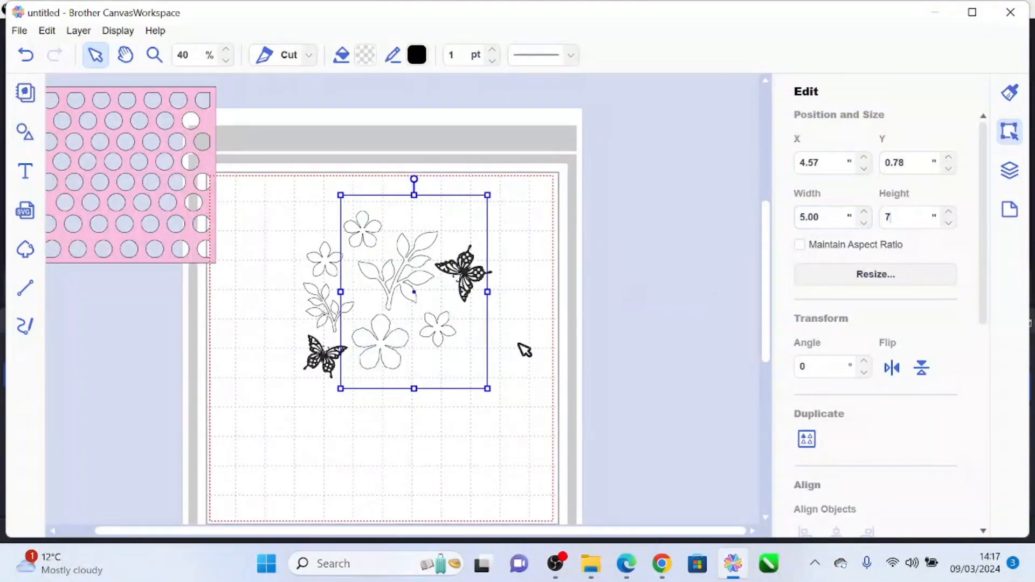
{"action": "left_click", "coordinate": [527, 368]}
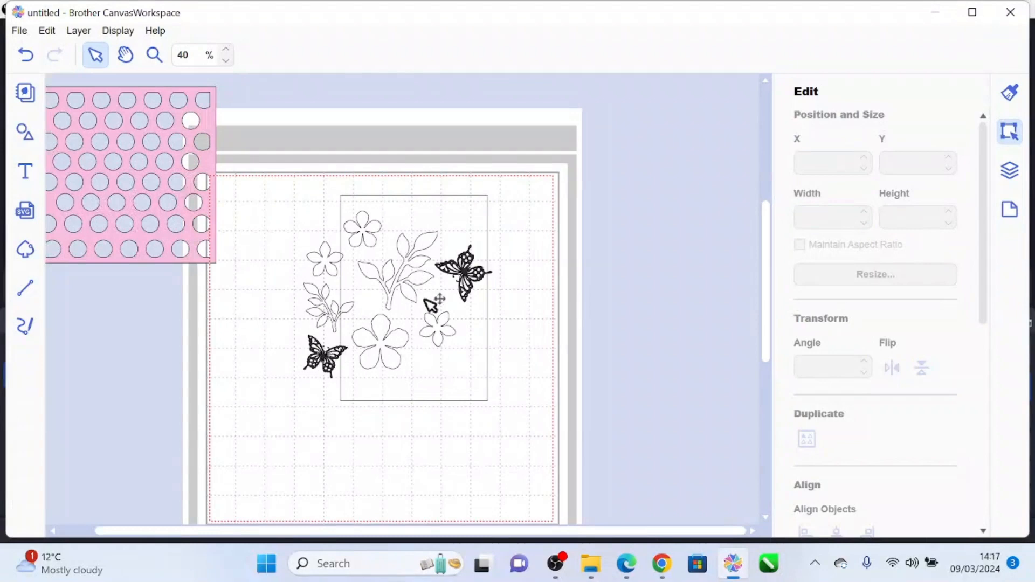
{"action": "left_click_drag", "start_coordinate": [419, 211], "coordinate": [363, 427]}
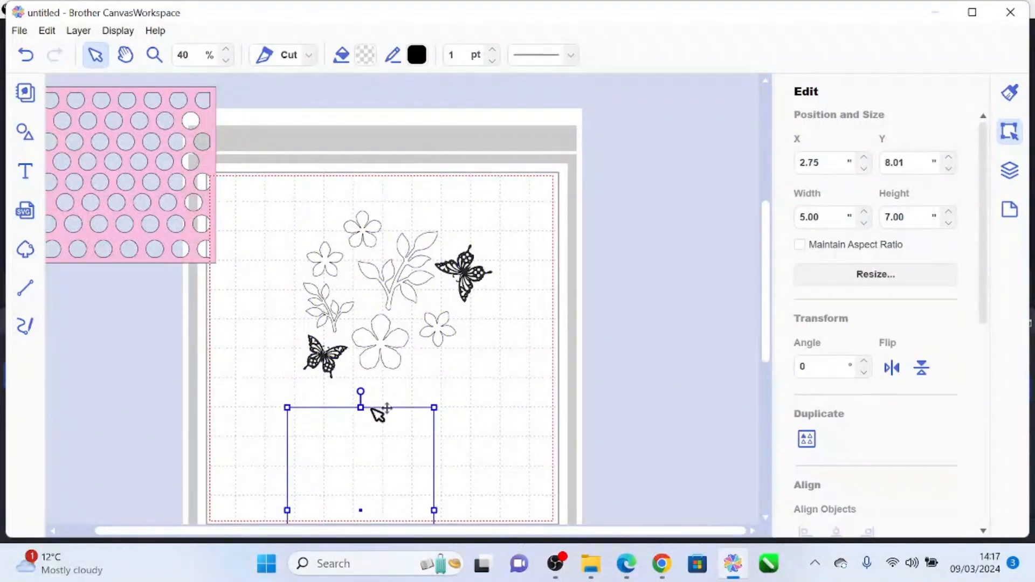
- Shrink the large sprig to about 2.05 by 2.03 inches and the large flower to about 1.42 by 1.38 inches, nudging the upper butterfly left
{"action": "left_click", "coordinate": [439, 225]}
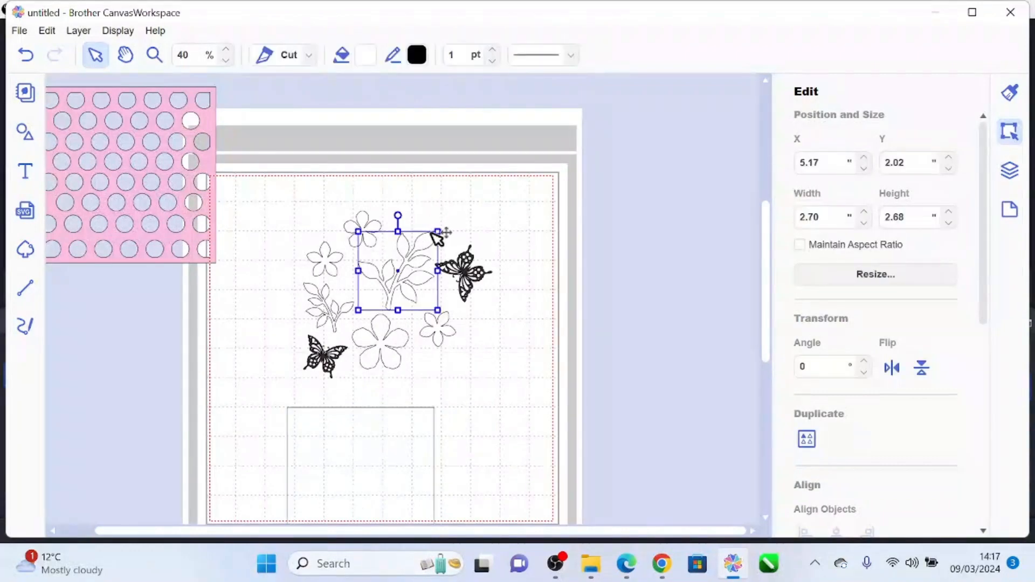
{"action": "left_click_drag", "start_coordinate": [439, 226], "coordinate": [420, 266]}
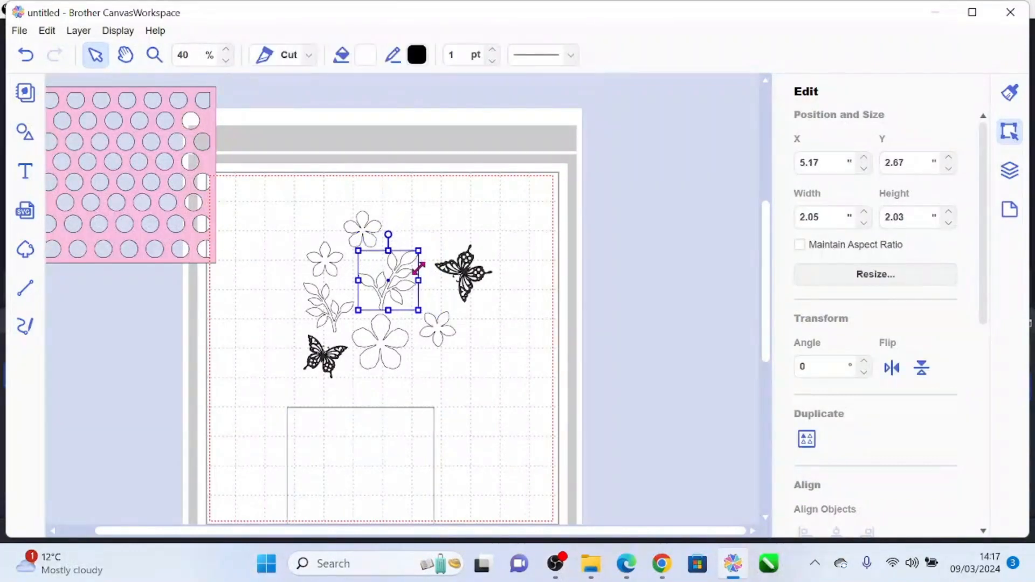
{"action": "left_click", "coordinate": [382, 369]}
{"action": "left_click_drag", "start_coordinate": [406, 316], "coordinate": [395, 341]}
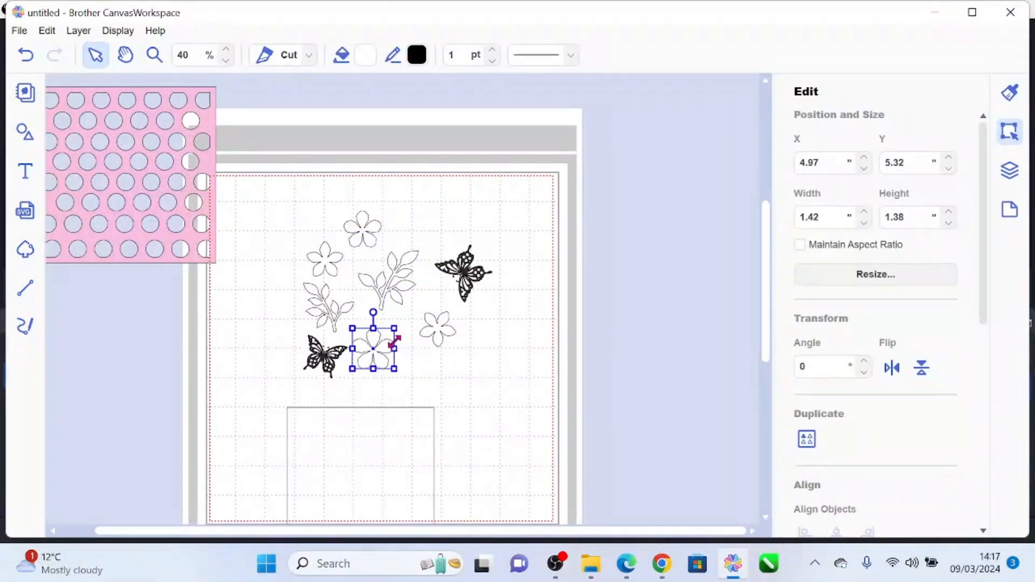
{"action": "left_click_drag", "start_coordinate": [479, 270], "coordinate": [468, 268]}
{"action": "left_click", "coordinate": [362, 227]}
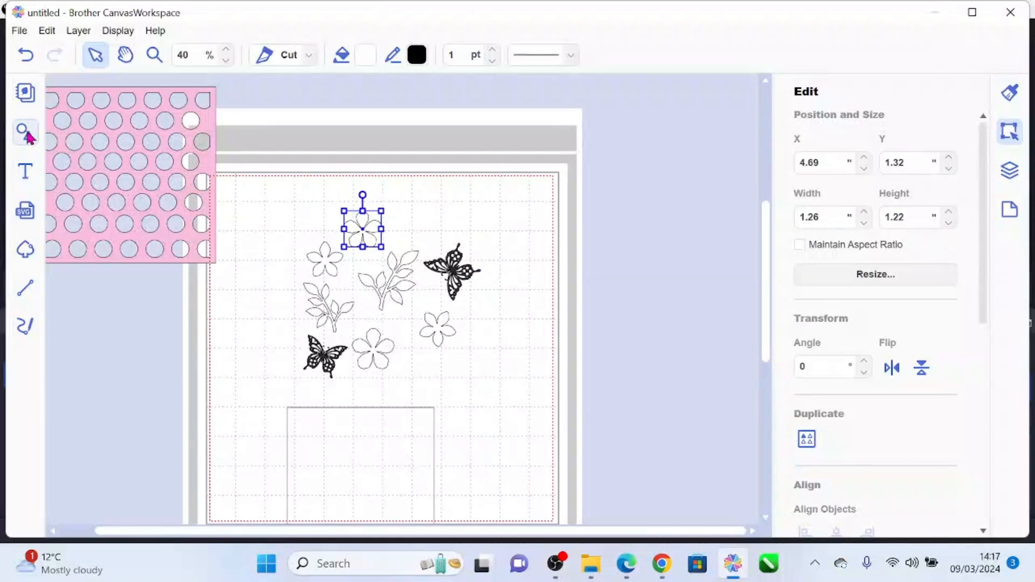
- Add a plain circle to the mat, shrink it to a small dot, and place it just below the large flower
{"action": "left_click", "coordinate": [25, 133]}
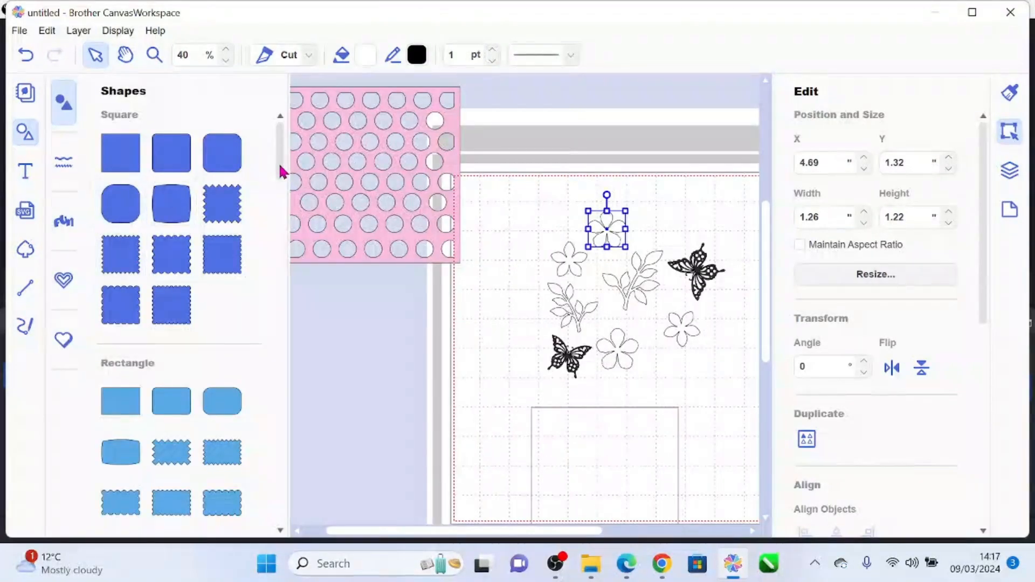
{"action": "left_click_drag", "start_coordinate": [280, 172], "coordinate": [280, 282]}
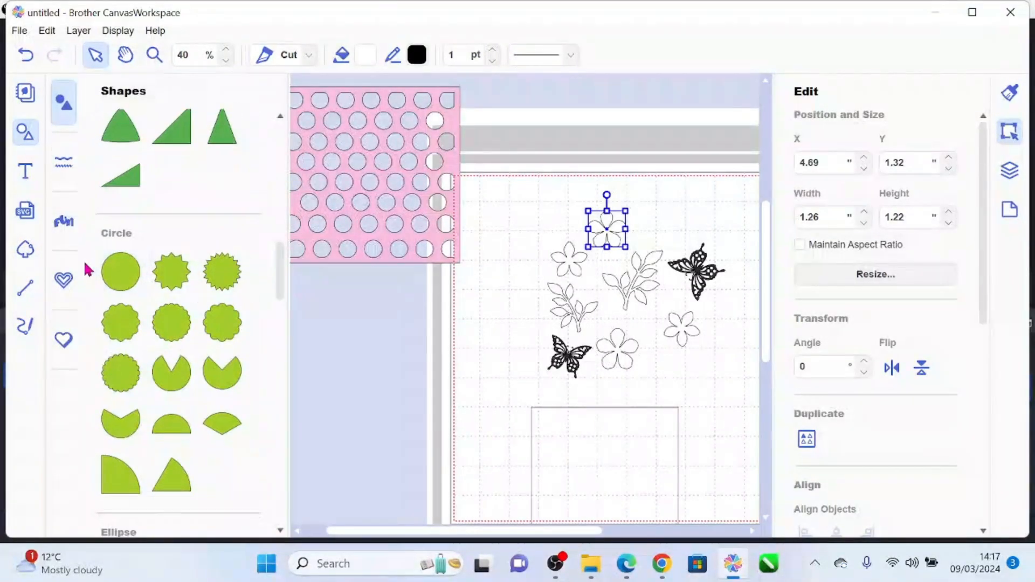
{"action": "left_click_drag", "start_coordinate": [117, 273], "coordinate": [668, 345]}
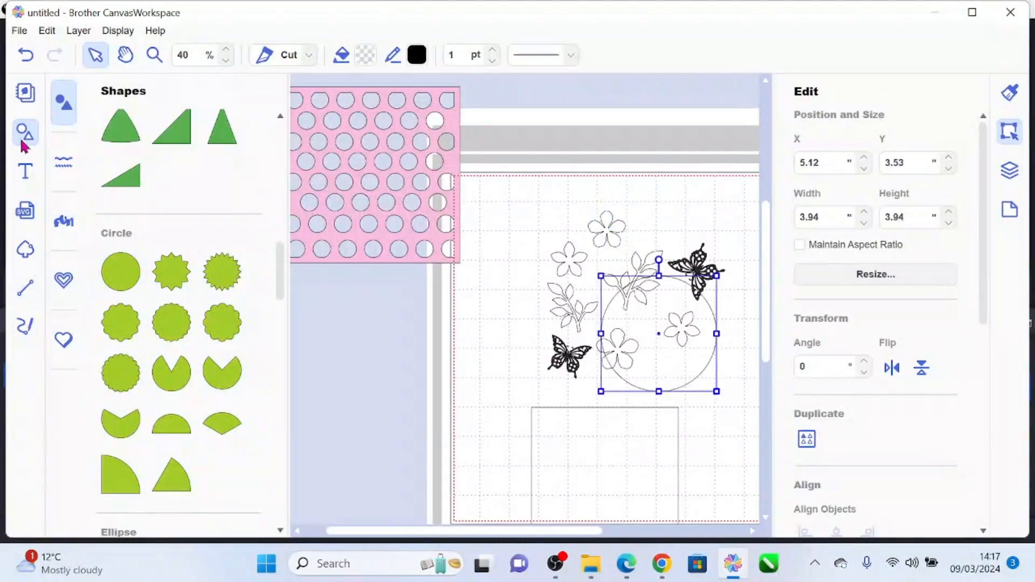
{"action": "left_click", "coordinate": [22, 142]}
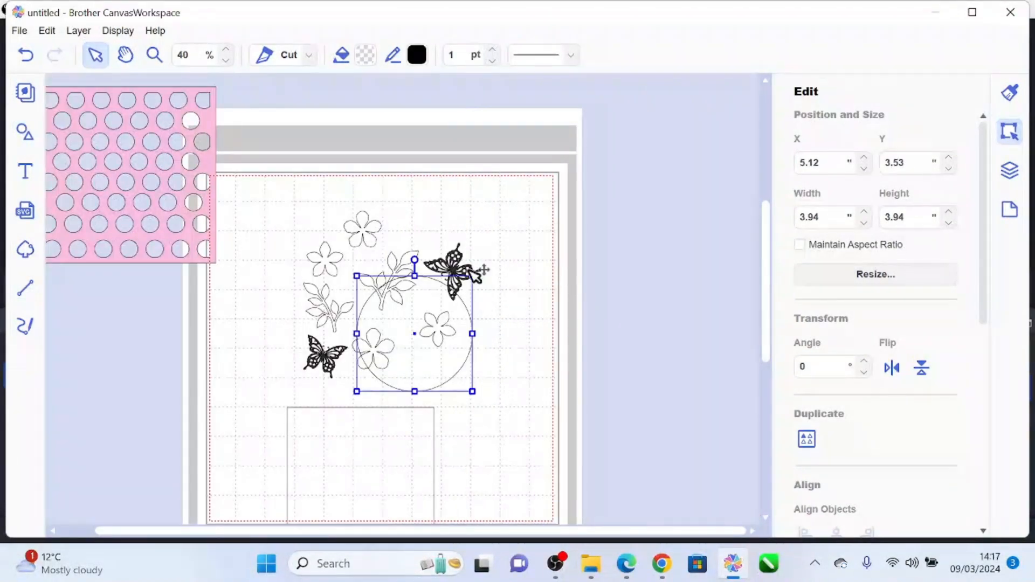
{"action": "left_click_drag", "start_coordinate": [458, 302], "coordinate": [372, 400]}
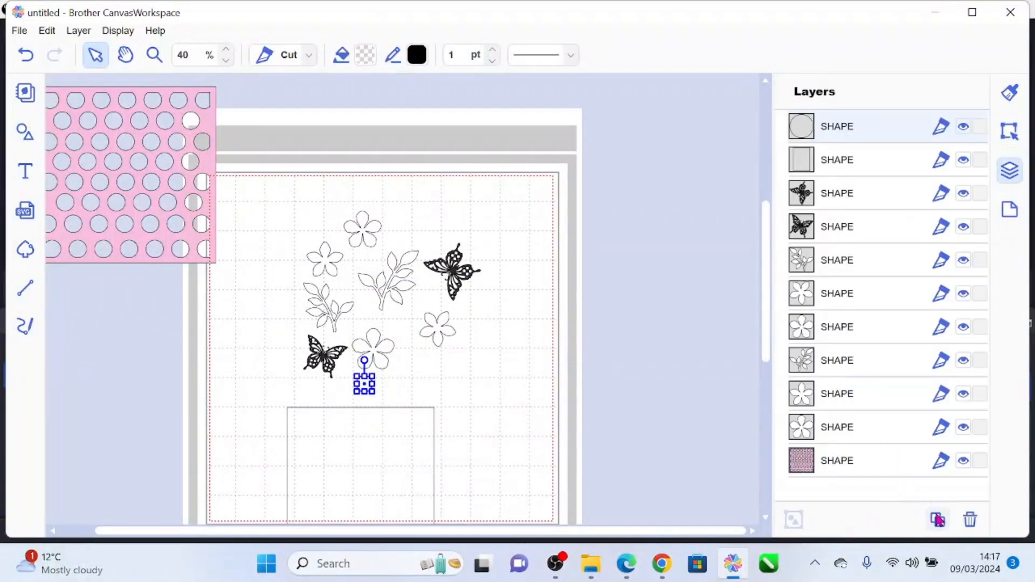
- Duplicate the small circle twice
{"action": "left_click", "coordinate": [937, 520]}
{"action": "left_click", "coordinate": [939, 519]}
{"action": "left_click", "coordinate": [938, 519]}
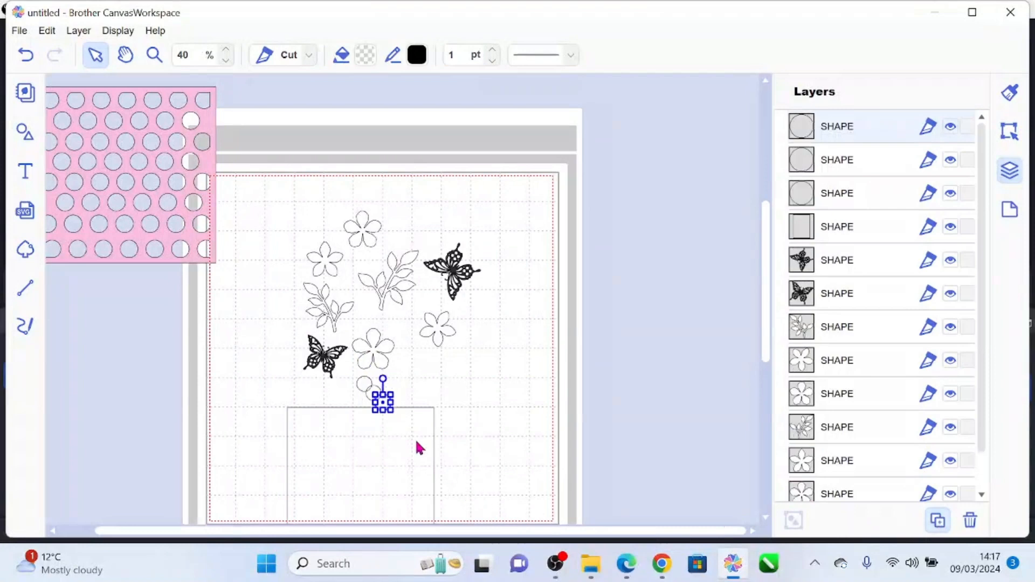
- Make one more copy of the small circle, and spread the copies by the top flower, below the large sprig and beside the small sprig
{"action": "left_click", "coordinate": [524, 391]}
{"action": "left_click", "coordinate": [395, 414]}
{"action": "left_click_drag", "start_coordinate": [399, 419], "coordinate": [406, 244]}
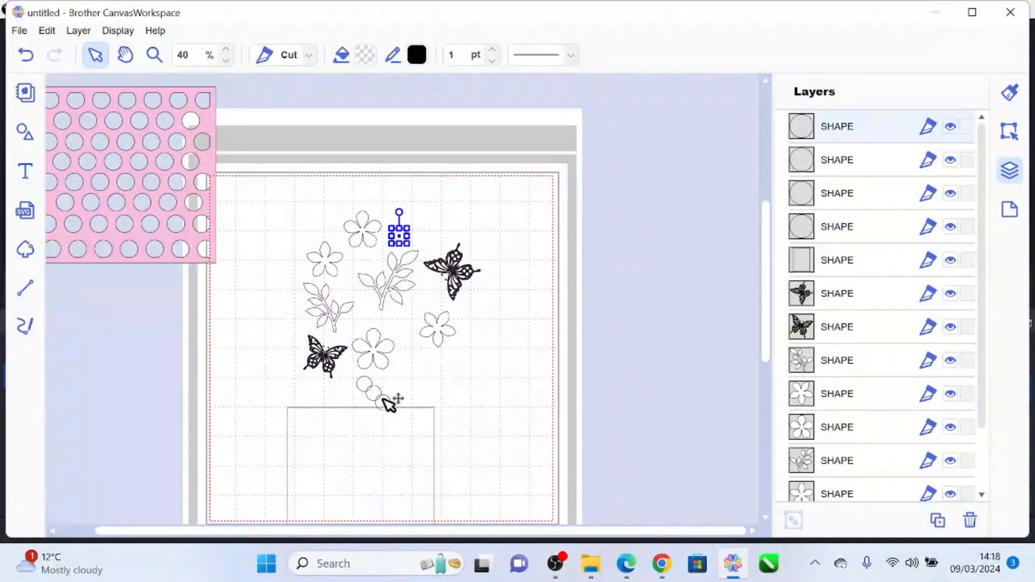
{"action": "left_click_drag", "start_coordinate": [387, 403], "coordinate": [405, 323]}
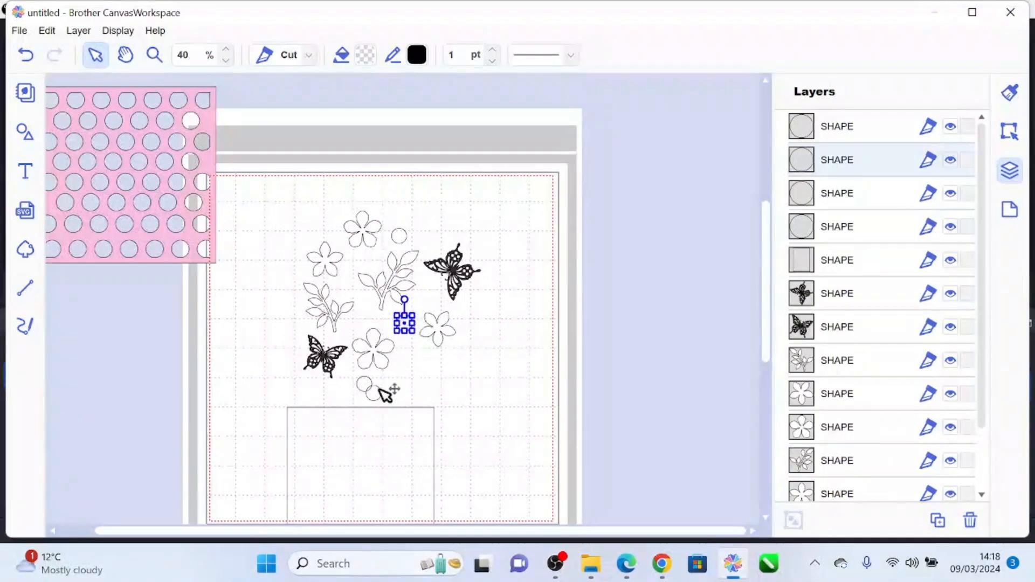
{"action": "left_click_drag", "start_coordinate": [380, 389], "coordinate": [356, 289]}
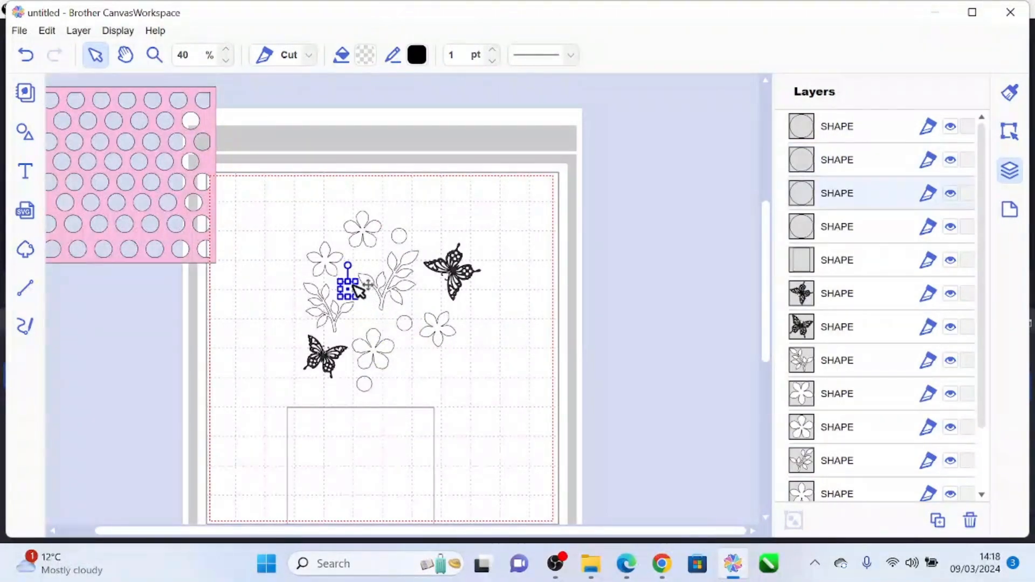
- Duplicate the circle beside the top flower, and place the copy between the upper butterfly and the right-hand flower
{"action": "left_click", "coordinate": [402, 235]}
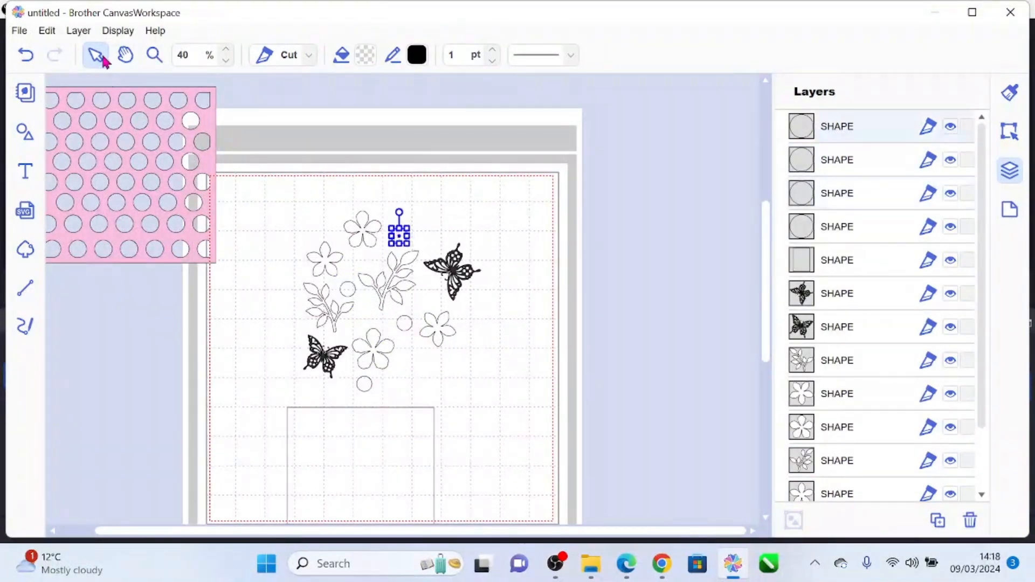
{"action": "left_click", "coordinate": [78, 30]}
{"action": "left_click", "coordinate": [74, 50]}
{"action": "left_click", "coordinate": [432, 214]}
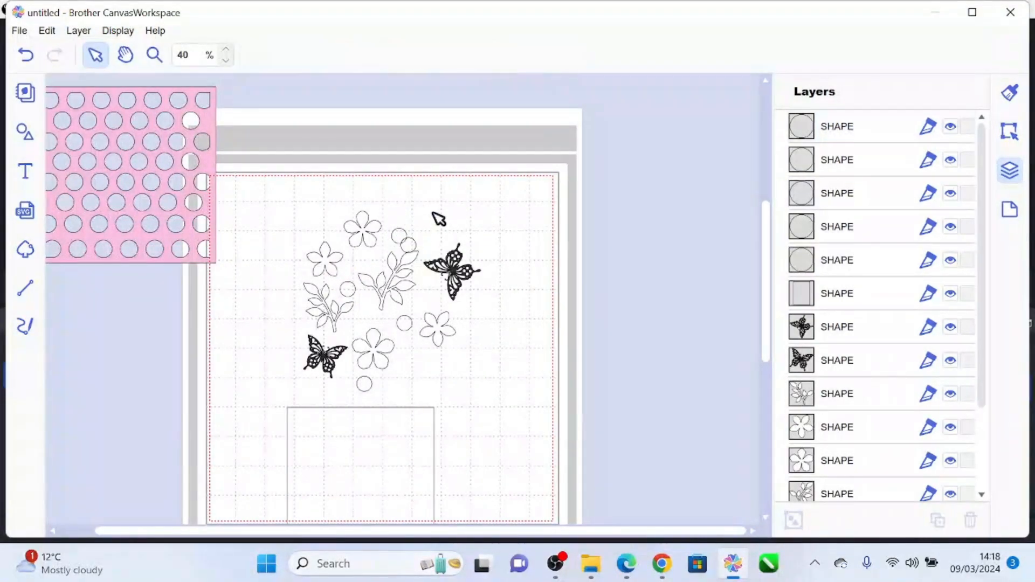
{"action": "left_click", "coordinate": [414, 244]}
{"action": "left_click_drag", "start_coordinate": [418, 250], "coordinate": [442, 300]}
{"action": "left_click", "coordinate": [564, 312]}
- Group all the flowers, sprigs, butterflies and circles, and move the 5 by 7 inch rectangle up behind them
{"action": "left_click_drag", "start_coordinate": [278, 214], "coordinate": [489, 392]}
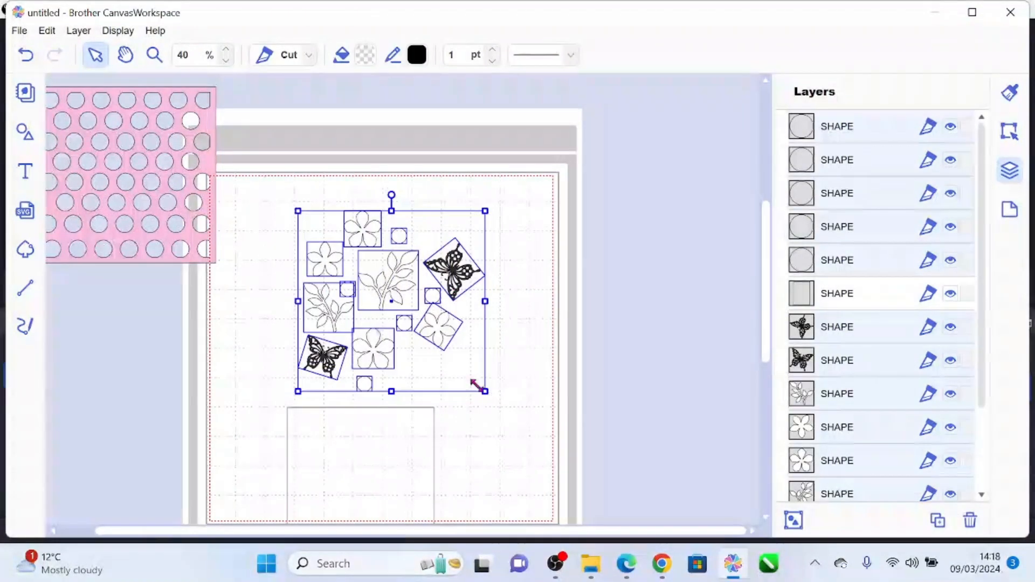
{"action": "left_click", "coordinate": [79, 31]}
{"action": "left_click", "coordinate": [77, 157]}
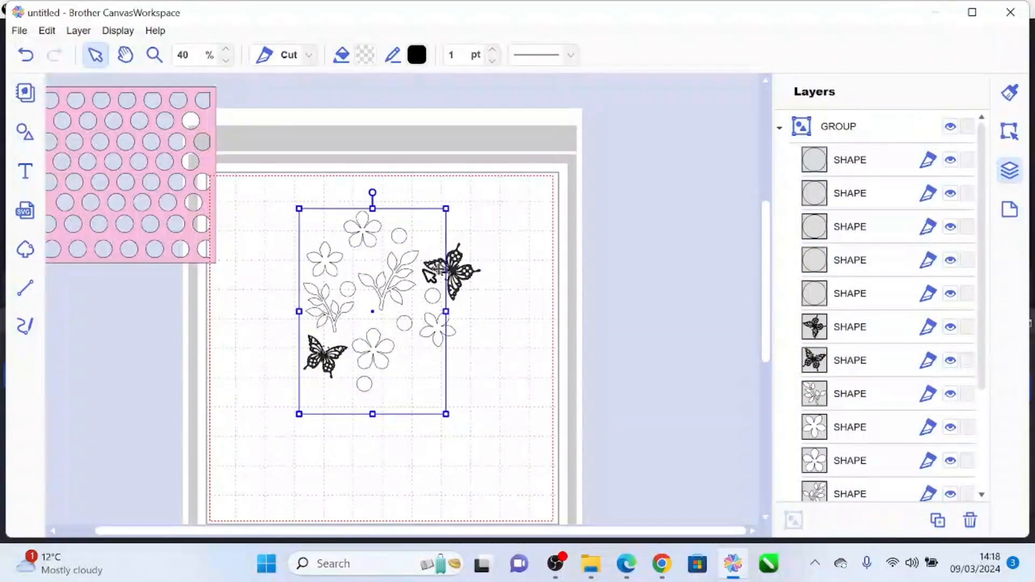
- Shrink the grouped motifs slightly in proportion so that they come closer to fitting the rectangle
{"action": "left_click", "coordinate": [464, 253]}
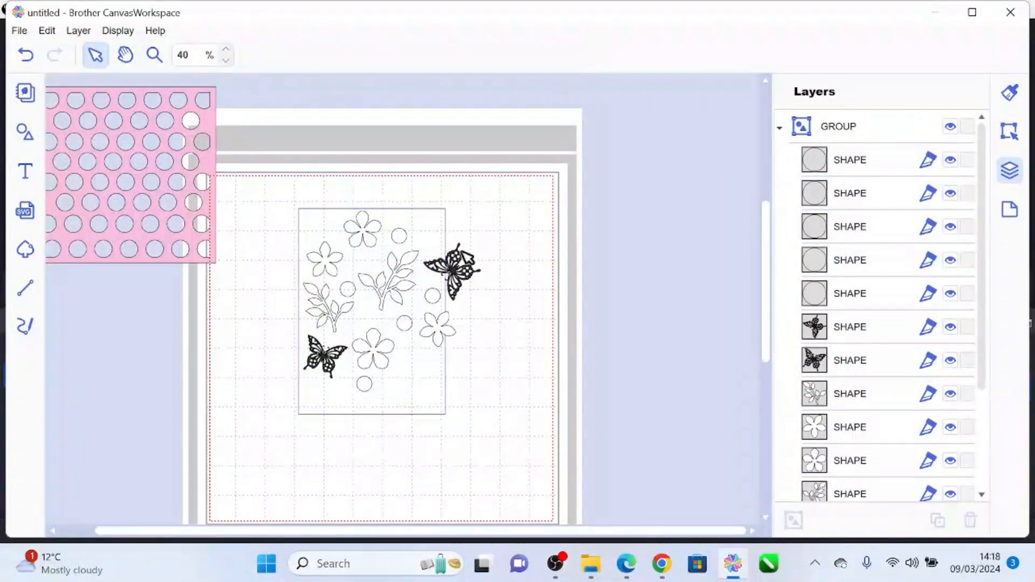
{"action": "left_click", "coordinate": [462, 252]}
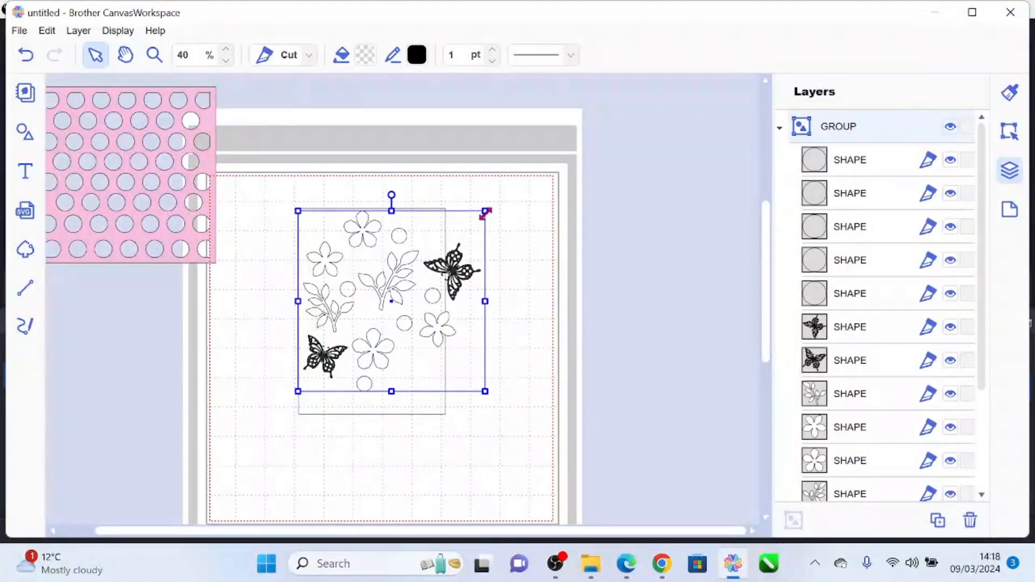
{"action": "mouse_move", "coordinate": [486, 211]}
{"action": "left_mouse_down"}
{"action": "mouse_move", "coordinate": [427, 259]}
{"action": "mouse_move", "coordinate": [479, 220]}
{"action": "left_mouse_up"}
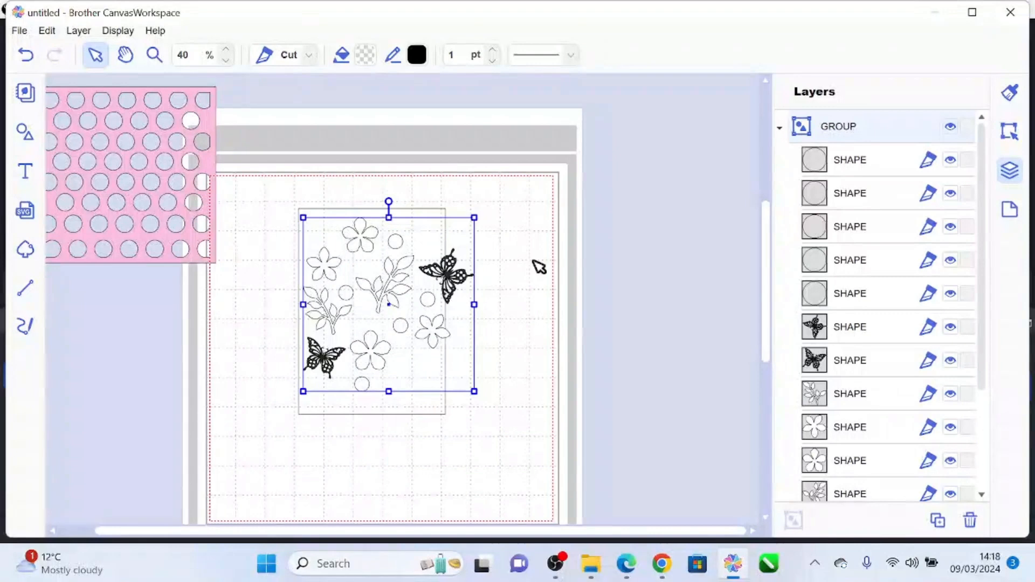
{"action": "left_click", "coordinate": [538, 269]}
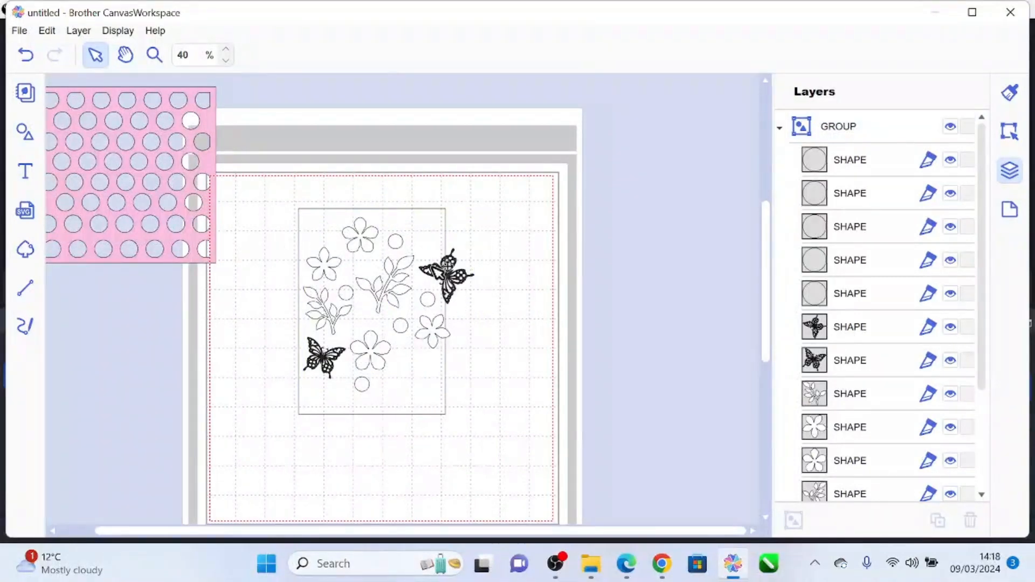
- Ungroup the motifs, move the upper butterfly into the rectangle's upper right corner, and move the circle there below the top flower
{"action": "left_click", "coordinate": [441, 272]}
{"action": "left_click", "coordinate": [78, 31]}
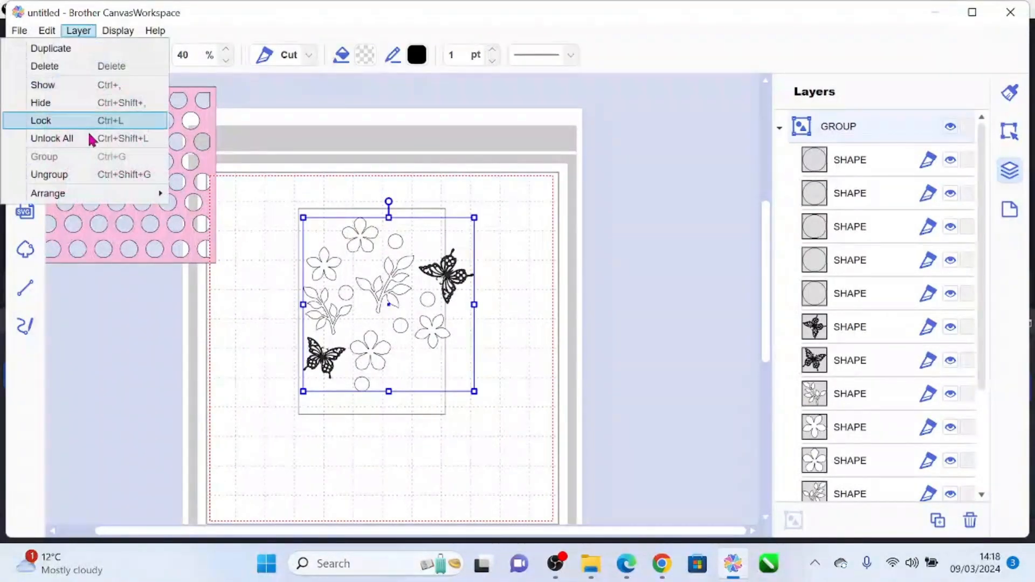
{"action": "left_click", "coordinate": [63, 175]}
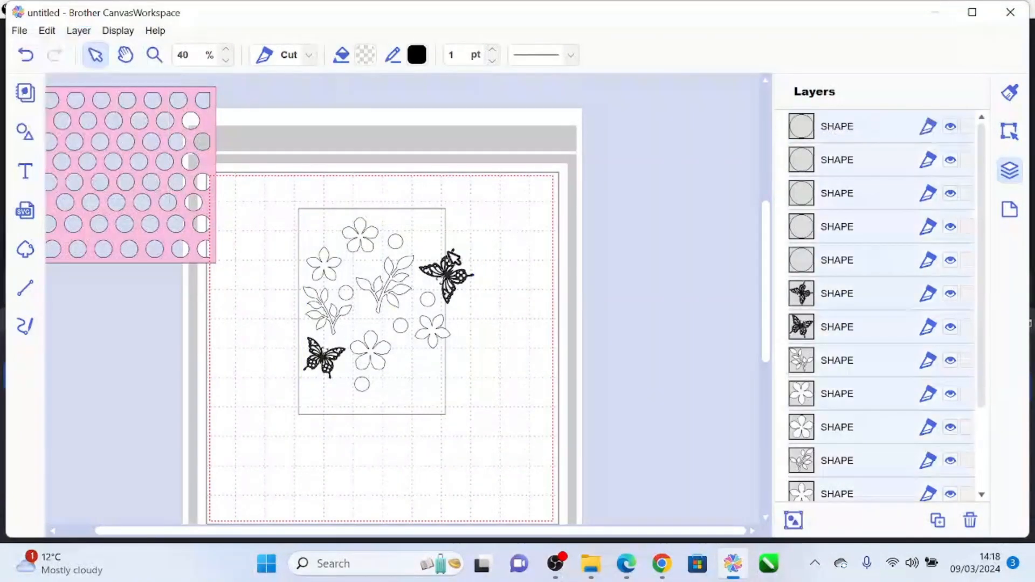
{"action": "left_click_drag", "start_coordinate": [451, 254], "coordinate": [378, 272]}
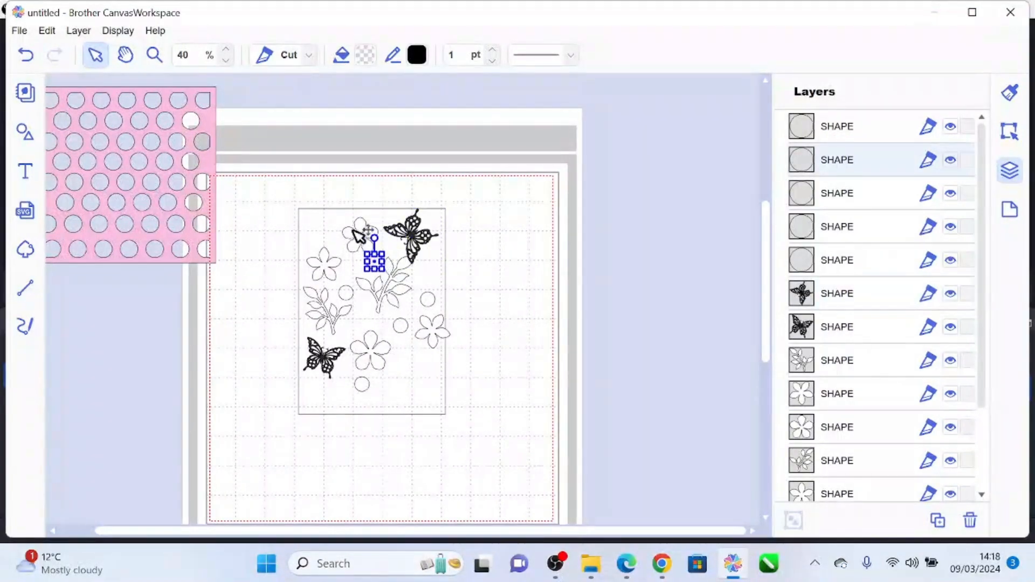
- Nudge the top flower and the large flower, move the right-hand flower down inside the rectangle, and lower the bottom circle
{"action": "left_click_drag", "start_coordinate": [358, 232], "coordinate": [354, 236]}
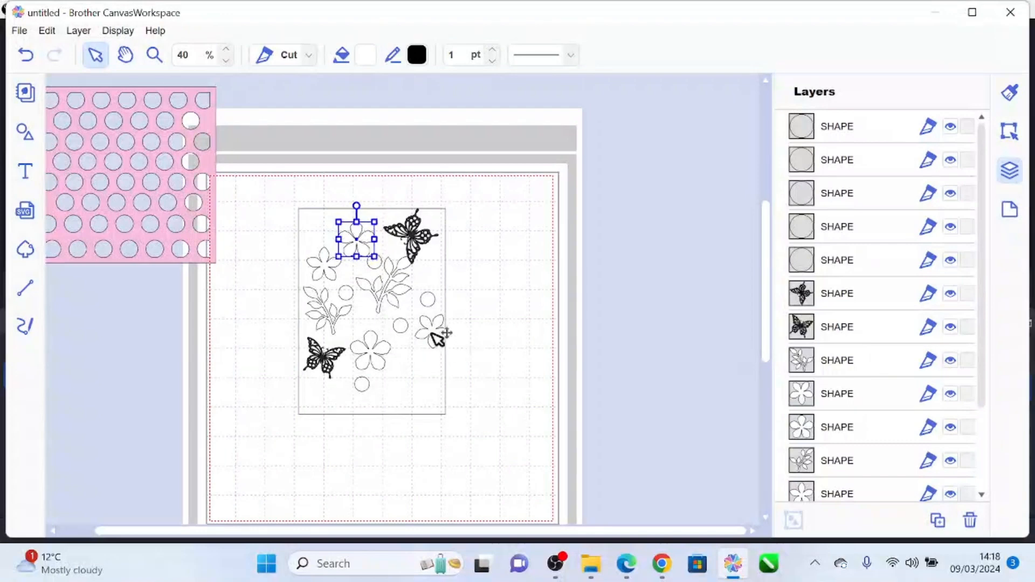
{"action": "left_click_drag", "start_coordinate": [435, 333], "coordinate": [418, 369]}
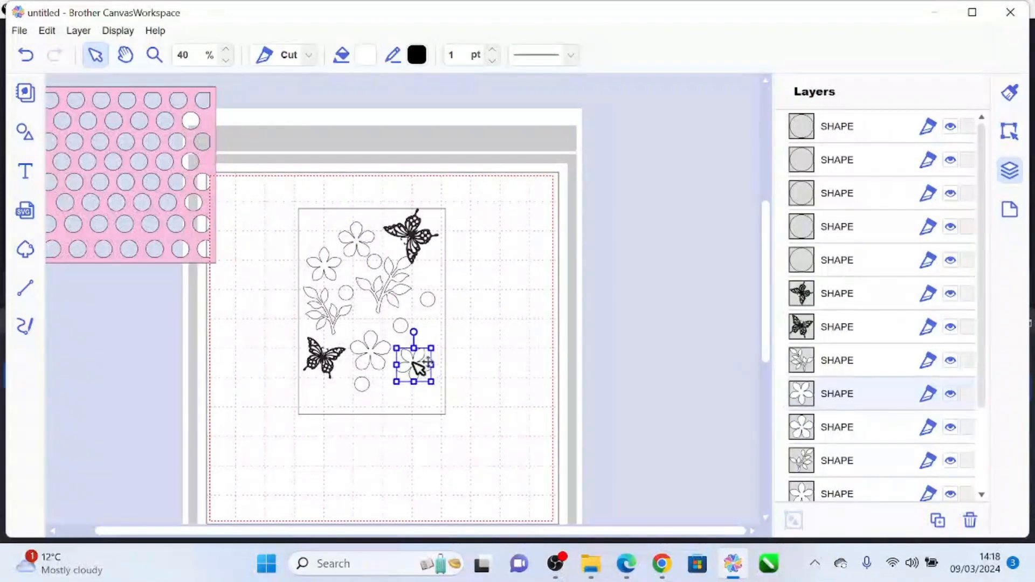
{"action": "left_click_drag", "start_coordinate": [363, 387], "coordinate": [364, 398]}
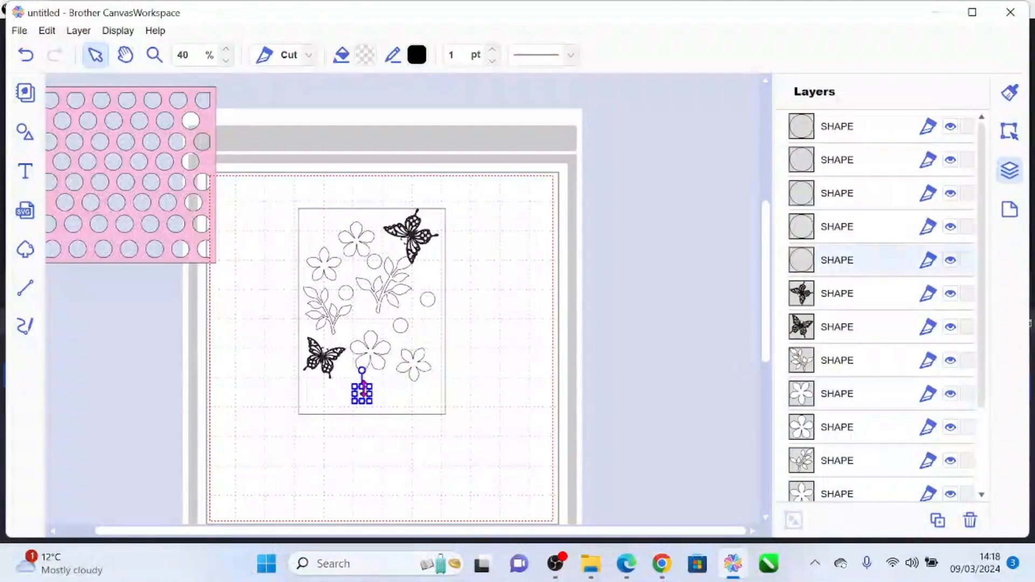
{"action": "left_click_drag", "start_coordinate": [376, 358], "coordinate": [372, 360]}
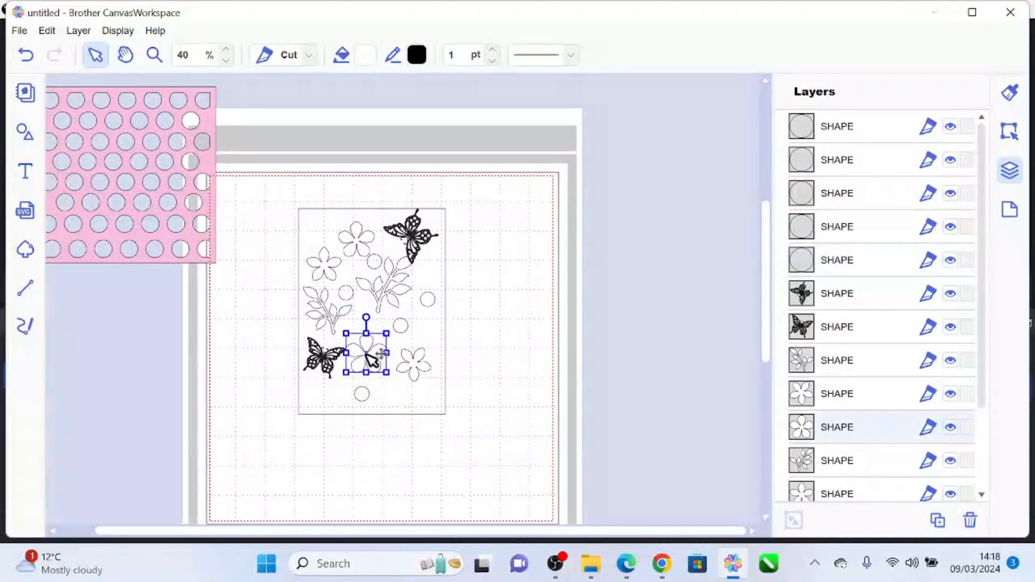
- Shift the rectangle slightly up and right, and move the lower butterfly down into its lower left corner
{"action": "left_click", "coordinate": [346, 362]}
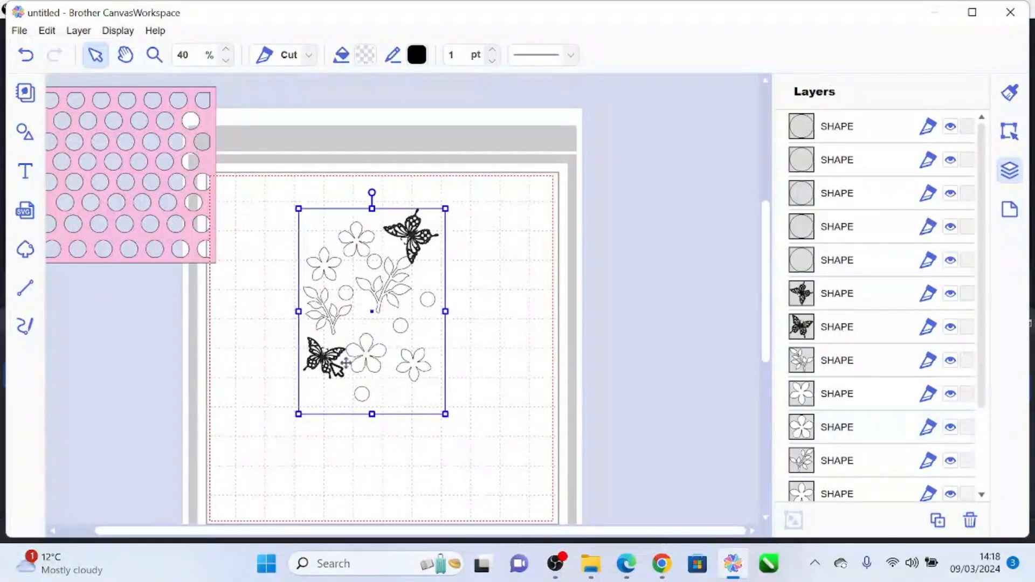
{"action": "left_click_drag", "start_coordinate": [346, 362], "coordinate": [347, 358]}
{"action": "left_click", "coordinate": [494, 293]}
{"action": "left_click", "coordinate": [348, 359]}
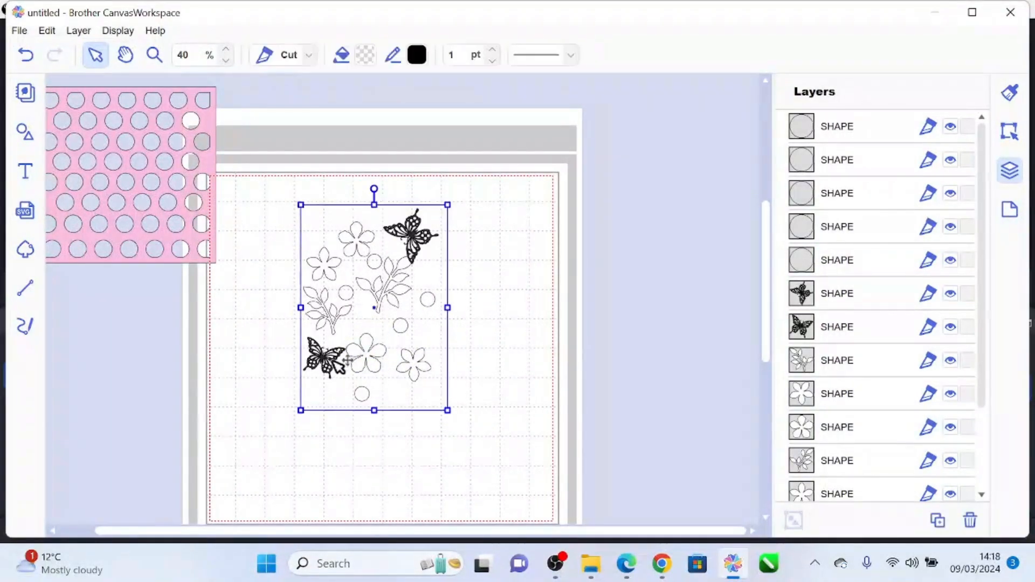
{"action": "left_click", "coordinate": [326, 356]}
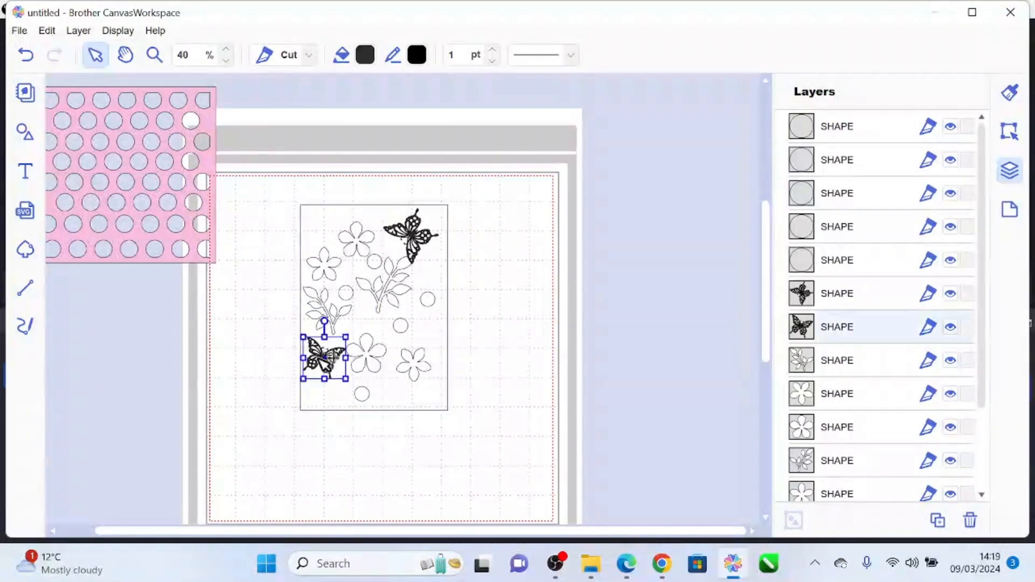
{"action": "left_click_drag", "start_coordinate": [325, 356], "coordinate": [329, 378]}
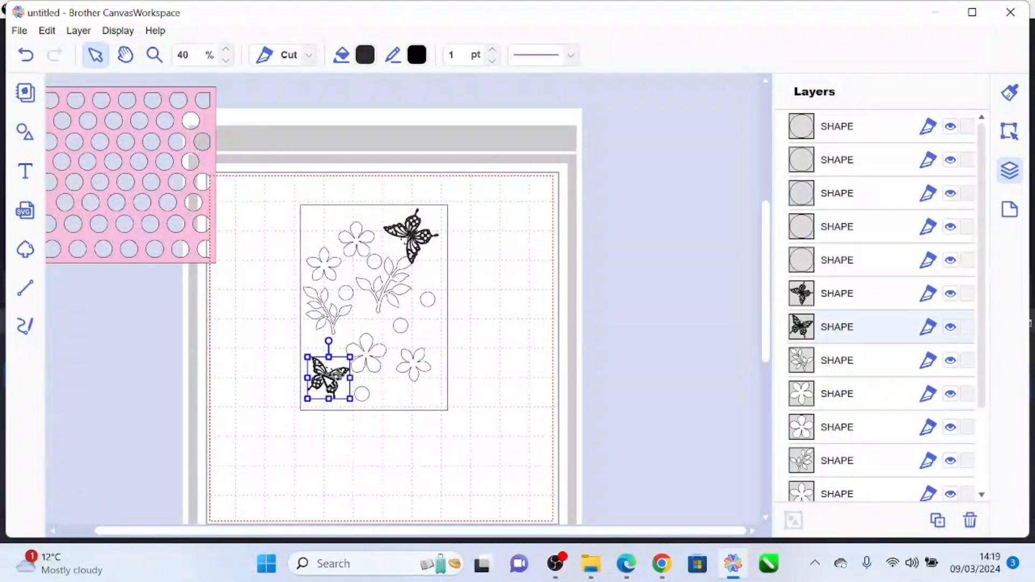
- Reposition the large sprig, the circle below it, the lower right flower and the small sprig to even the spacing inside the rectangle
{"action": "left_click", "coordinate": [385, 288]}
{"action": "left_click_drag", "start_coordinate": [384, 288], "coordinate": [430, 380]}
{"action": "left_click", "coordinate": [401, 330]}
{"action": "left_click", "coordinate": [431, 372]}
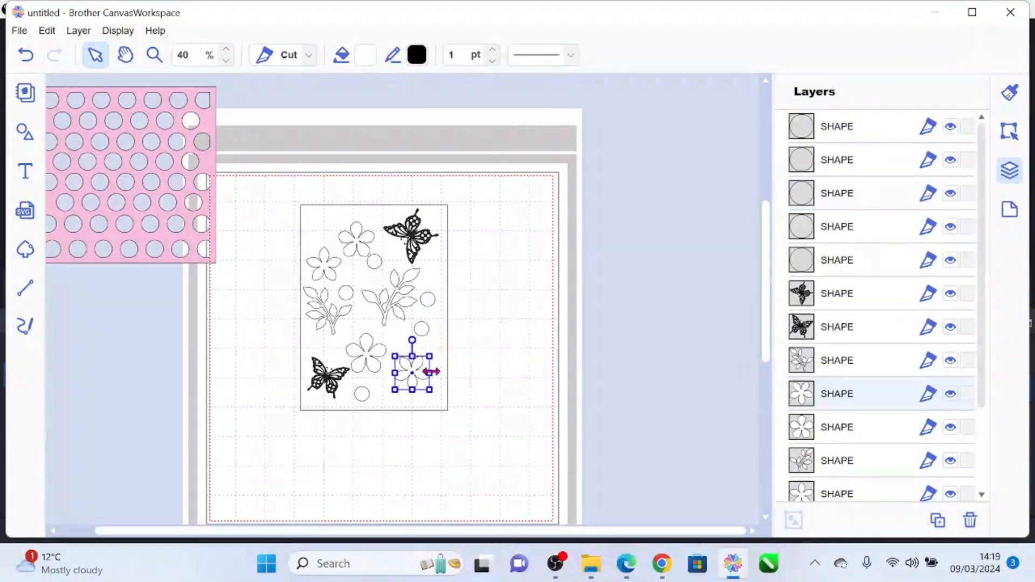
{"action": "left_click", "coordinate": [491, 340]}
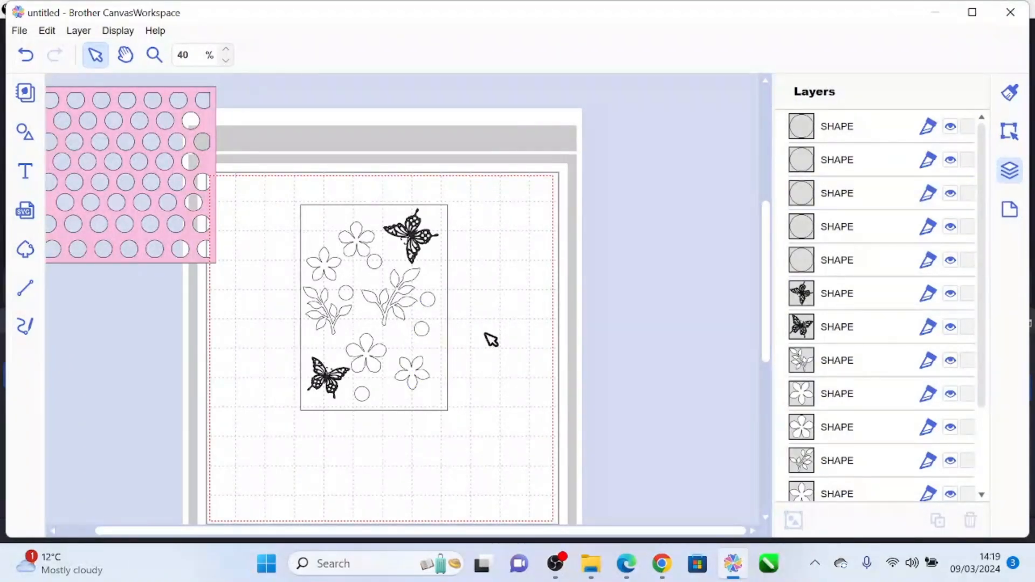
{"action": "left_click", "coordinate": [340, 311]}
{"action": "left_click_drag", "start_coordinate": [340, 312], "coordinate": [343, 317]}
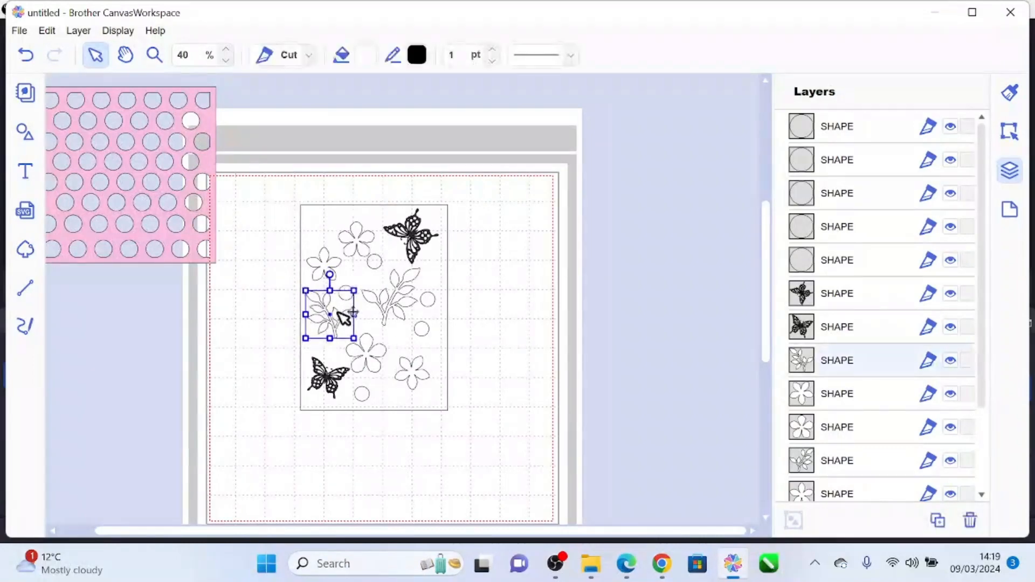
{"action": "left_click", "coordinate": [523, 287]}
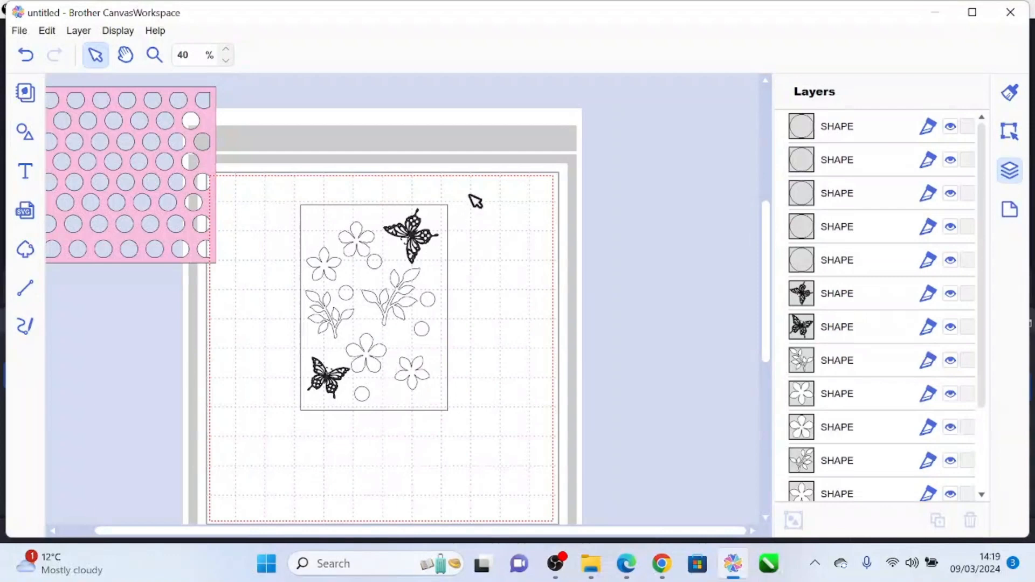
- Fill the background rectangle with light mauve
{"action": "left_click_drag", "start_coordinate": [469, 195], "coordinate": [290, 451]}
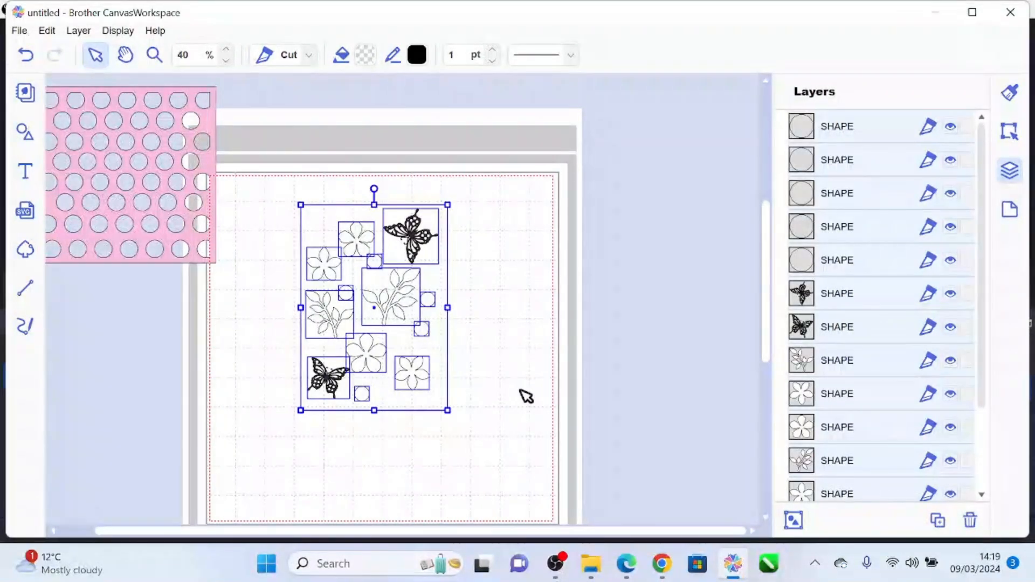
{"action": "left_click", "coordinate": [361, 225]}
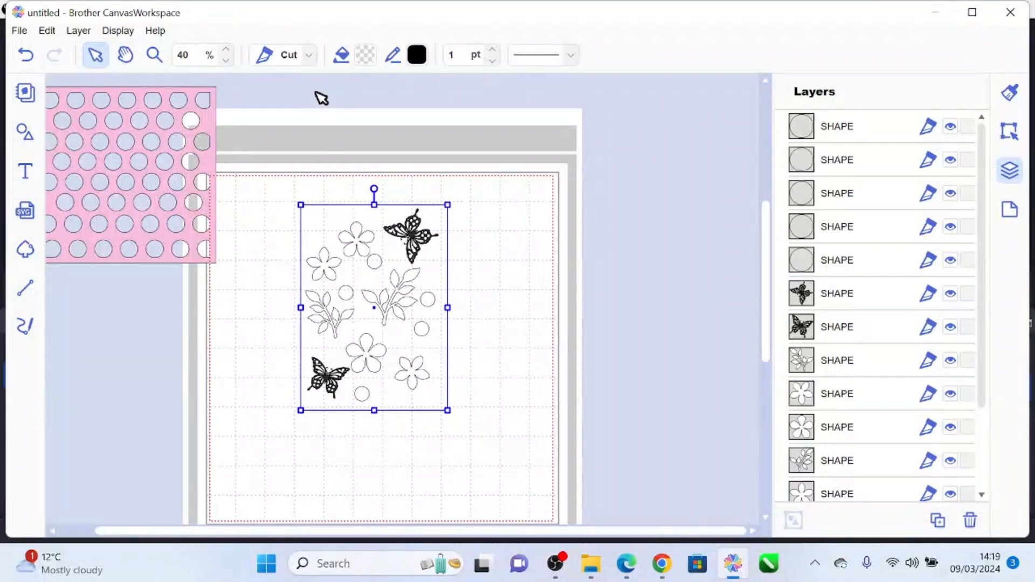
{"action": "left_click", "coordinate": [372, 53]}
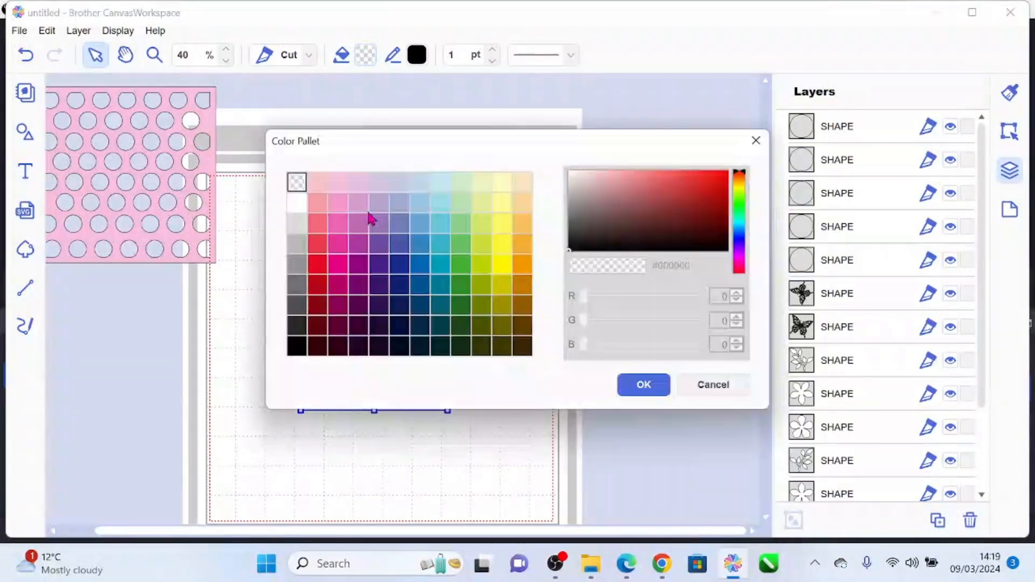
{"action": "left_click", "coordinate": [367, 212]}
{"action": "left_click", "coordinate": [630, 384]}
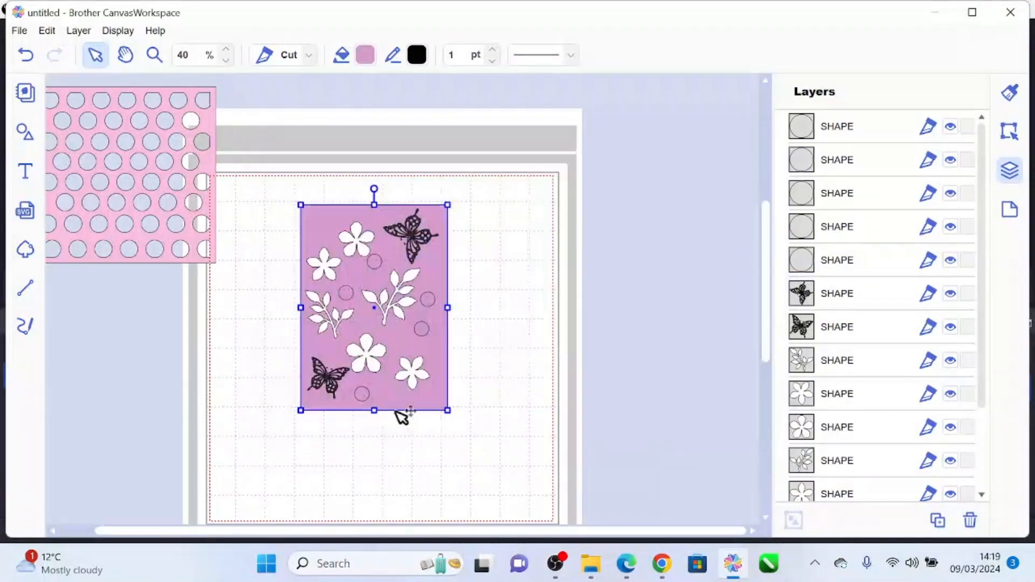
{"action": "left_click", "coordinate": [474, 319]}
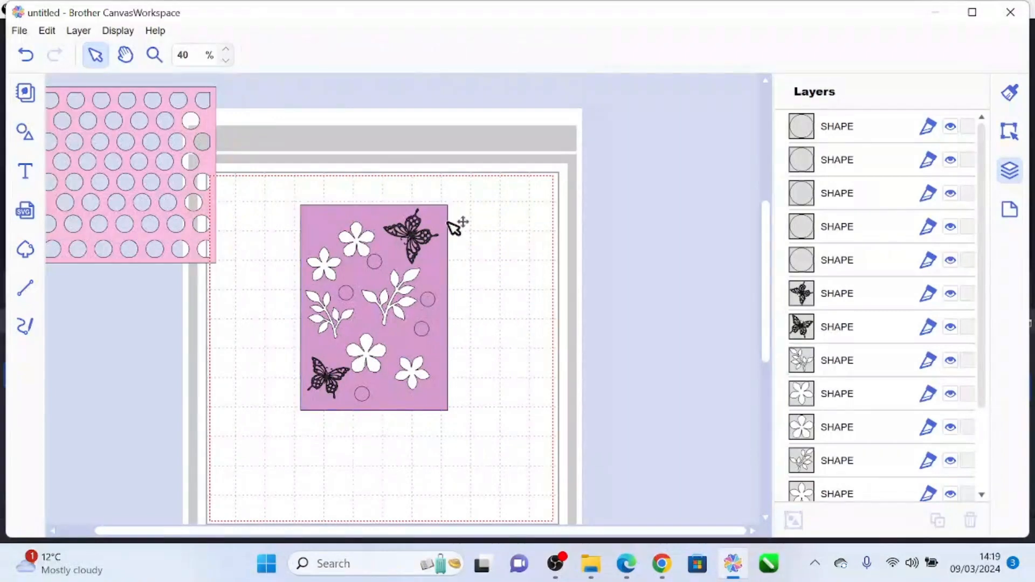
- Fill the top flower with turquoise
{"action": "left_click", "coordinate": [437, 217]}
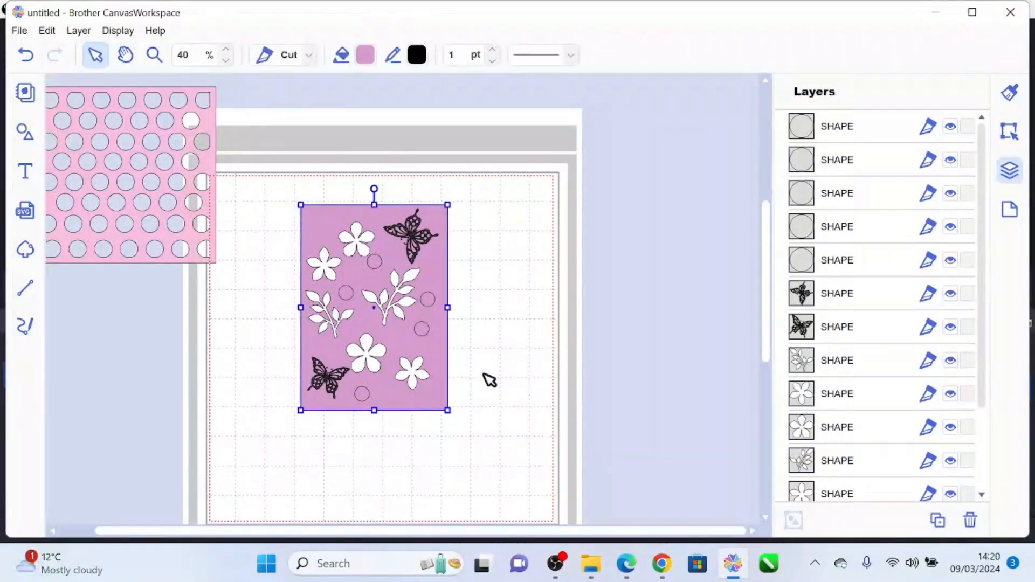
{"action": "left_click", "coordinate": [356, 237]}
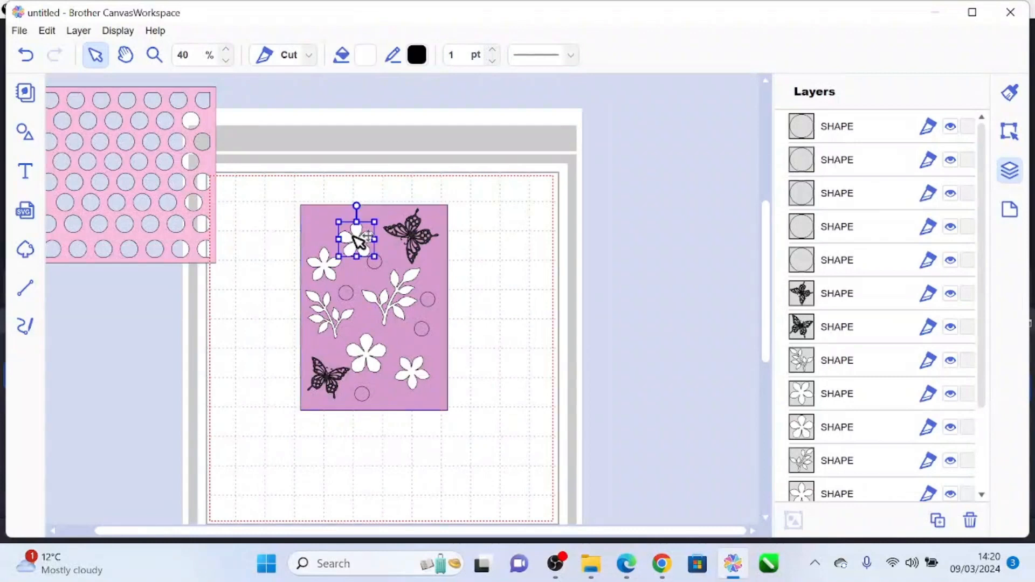
{"action": "left_click", "coordinate": [366, 56]}
{"action": "left_click", "coordinate": [358, 203]}
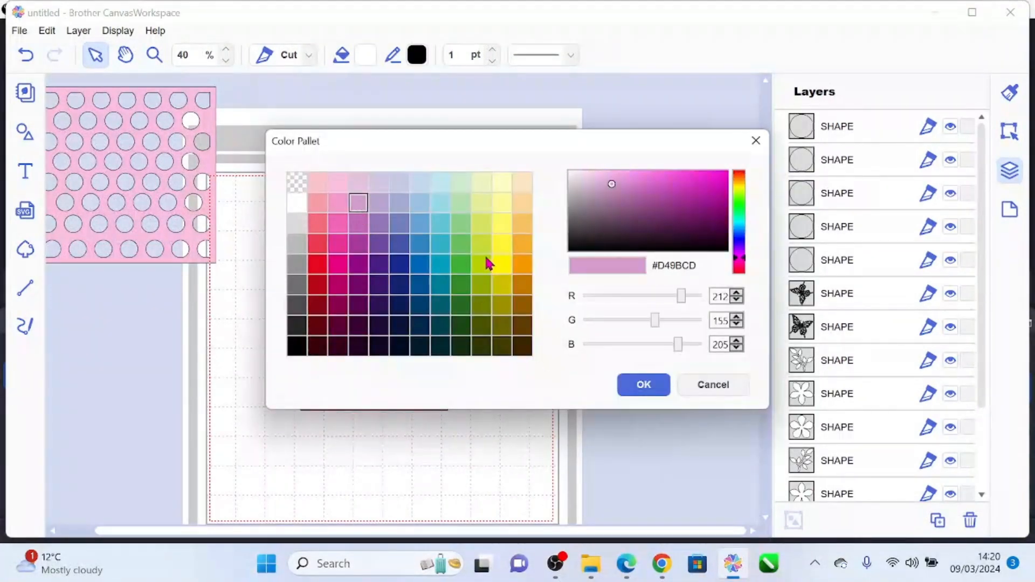
{"action": "left_click", "coordinate": [439, 227]}
{"action": "left_click", "coordinate": [619, 387]}
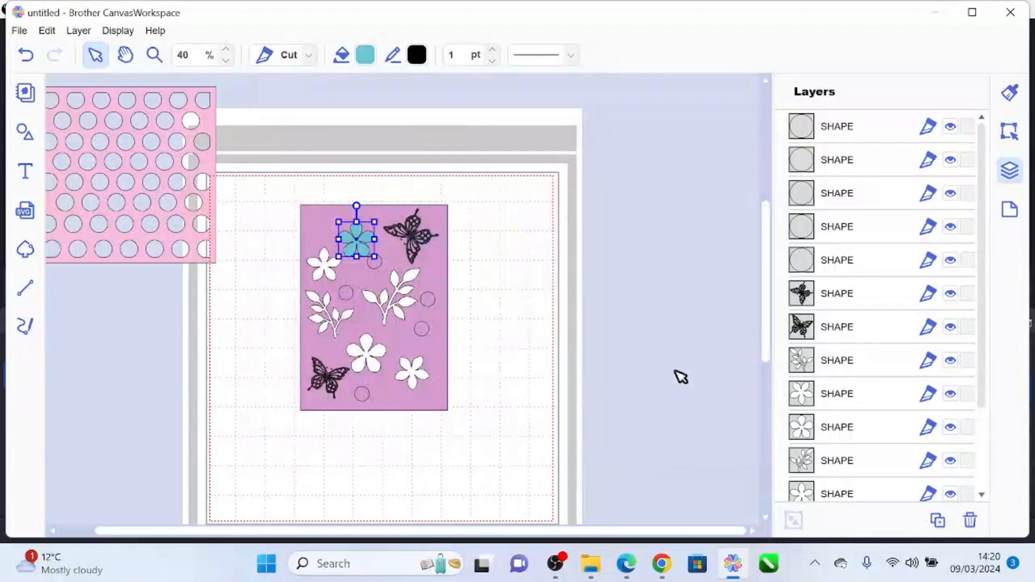
- Divide the mauve rectangle with all the flowers, sprigs, butterflies and circles overlapping it, cutting their outlines out of the rectangle
{"action": "left_click", "coordinate": [677, 376]}
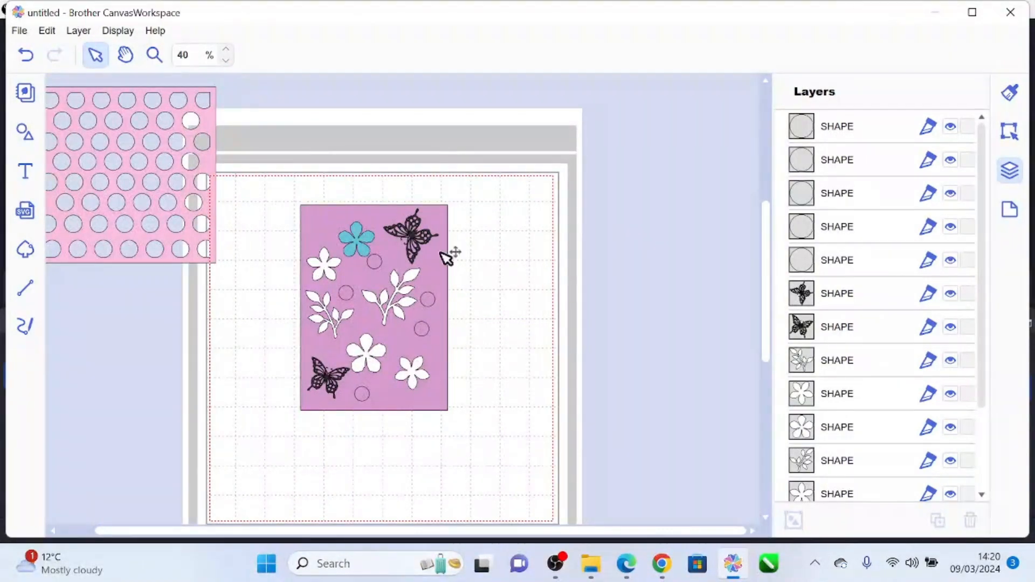
{"action": "left_click_drag", "start_coordinate": [456, 197], "coordinate": [293, 448]}
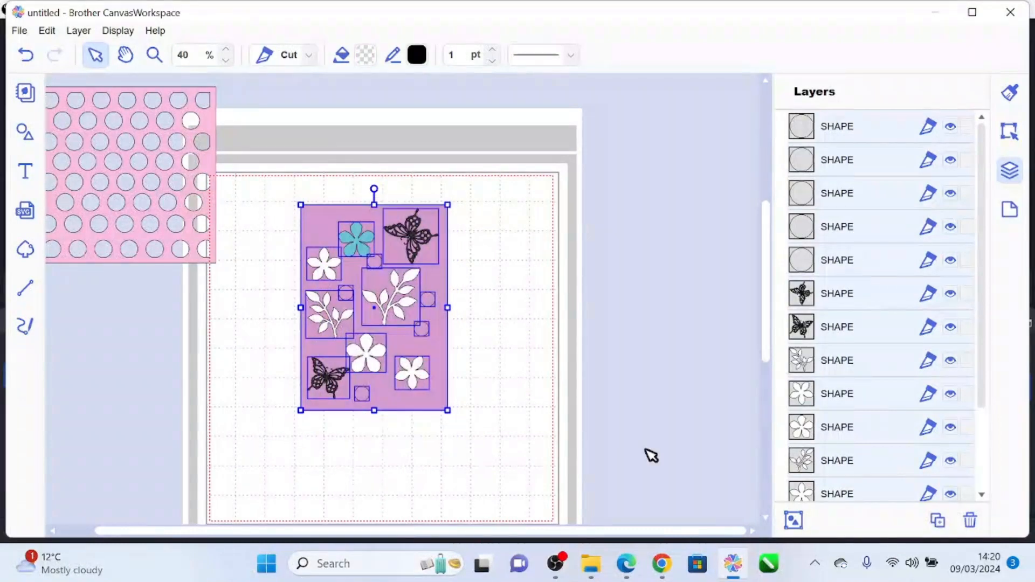
{"action": "left_click", "coordinate": [1006, 139]}
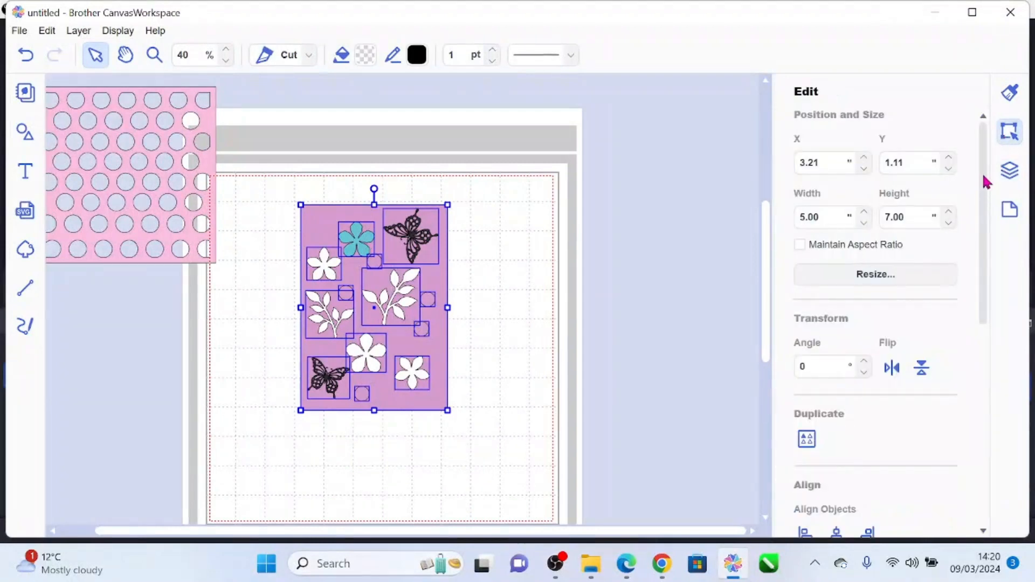
{"action": "left_click_drag", "start_coordinate": [982, 177], "coordinate": [967, 371]}
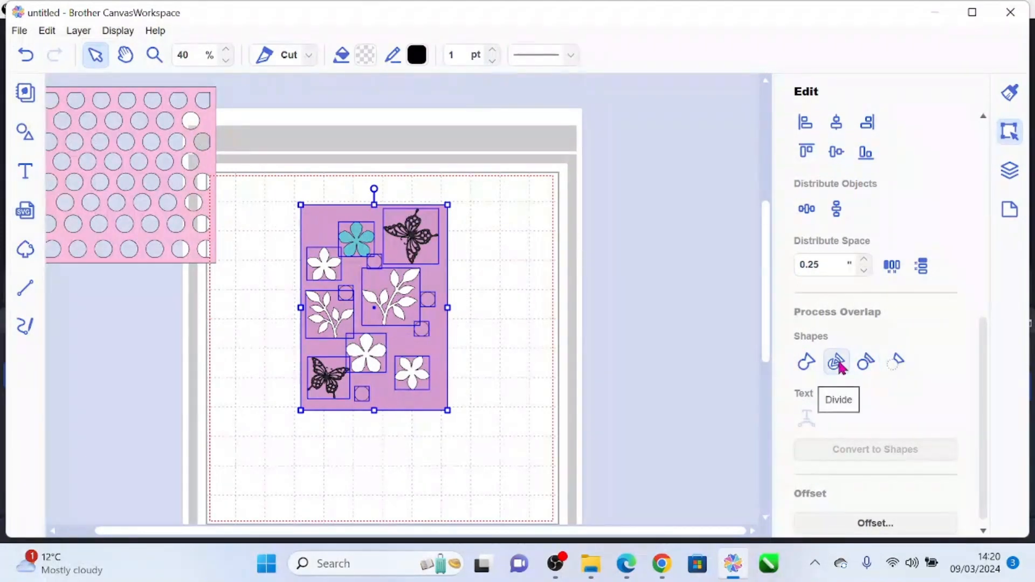
{"action": "left_click", "coordinate": [661, 426]}
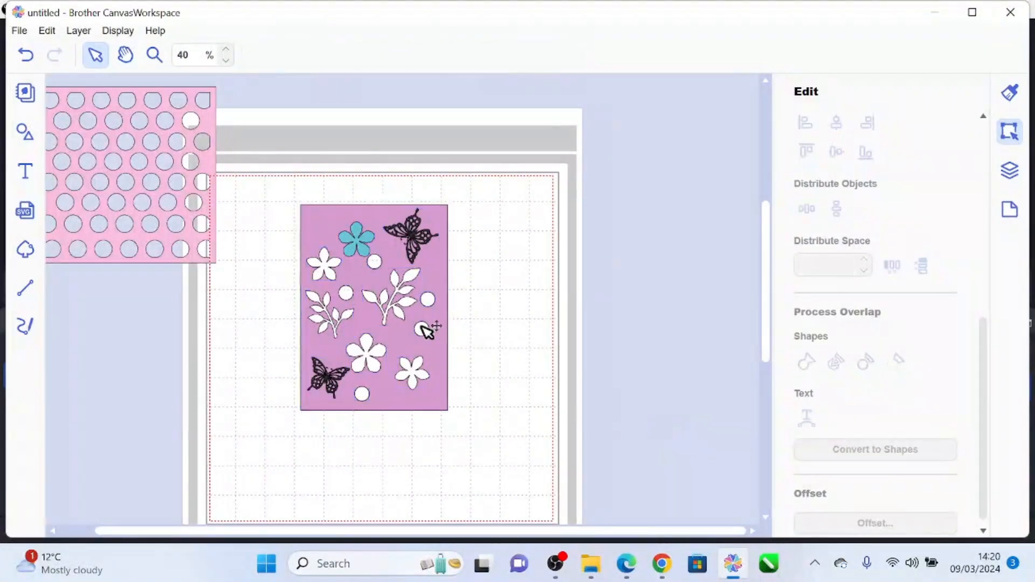
- Move the cut-out mauve rectangle away from the loose shapes and place it off the mat's left edge, below the pink circle-patterned stencil
{"action": "left_click_drag", "start_coordinate": [356, 234], "coordinate": [556, 186]}
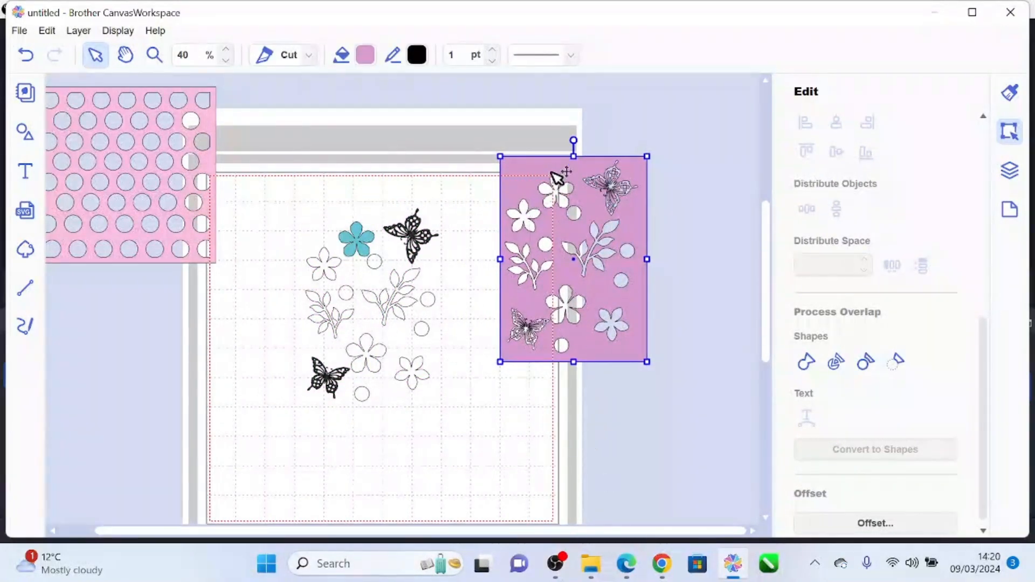
{"action": "left_click_drag", "start_coordinate": [610, 218], "coordinate": [597, 247]}
{"action": "left_click", "coordinate": [705, 318]}
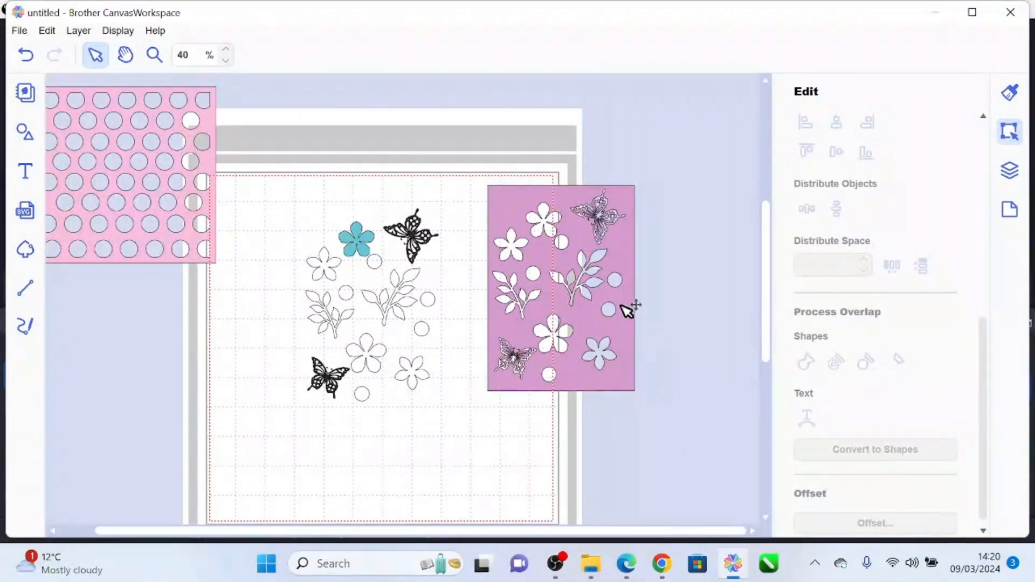
{"action": "left_click_drag", "start_coordinate": [520, 341], "coordinate": [208, 402]}
{"action": "left_click", "coordinate": [388, 486]}
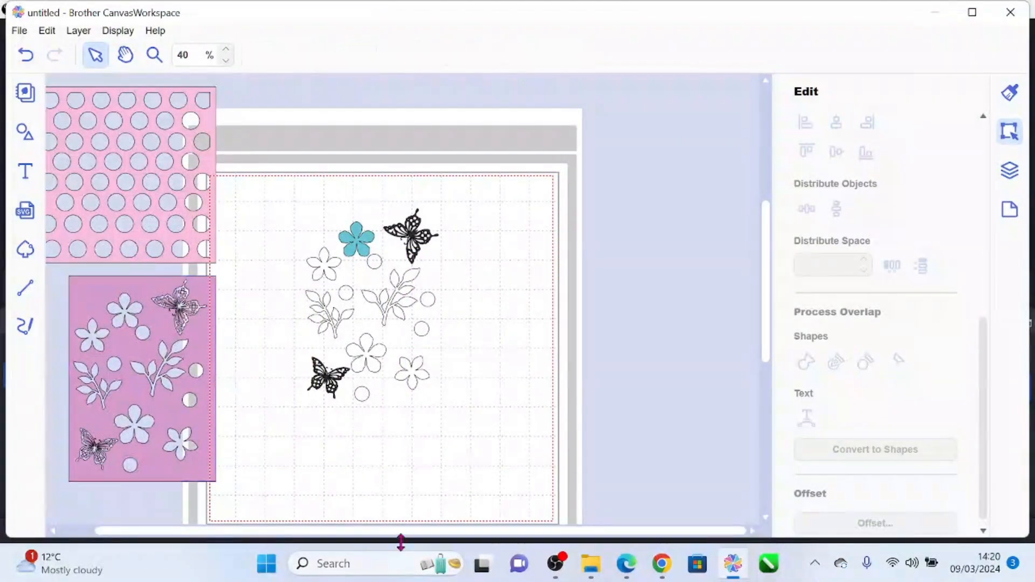